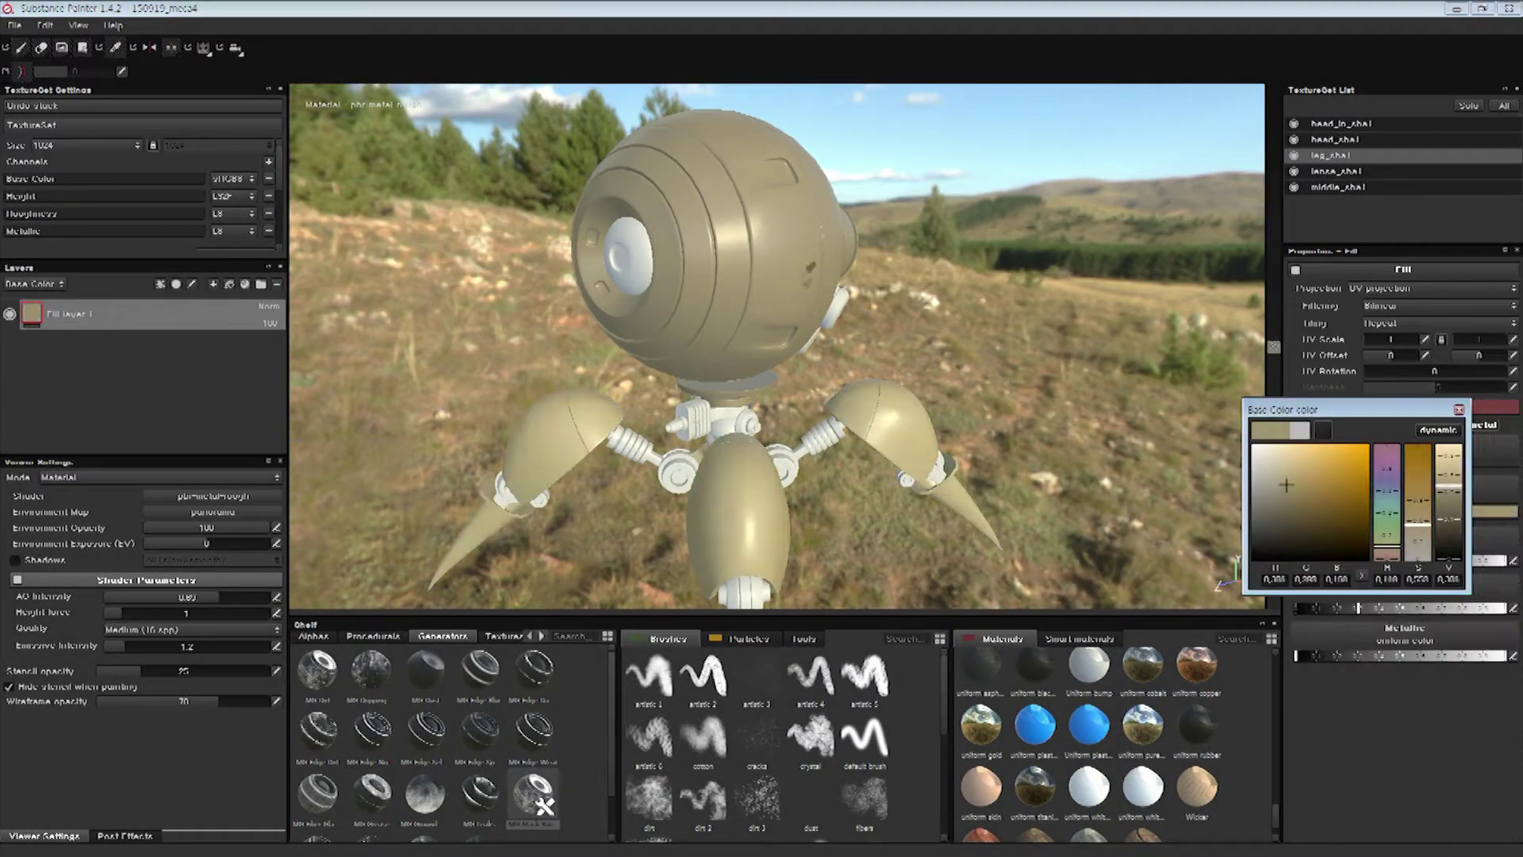
# Orbit around the robot and switch to the head's texture set
pyautogui.keyDown('alt'); pyautogui.moveTo(705, 331); pyautogui.dragTo(961, 354); pyautogui.keyUp('alt')
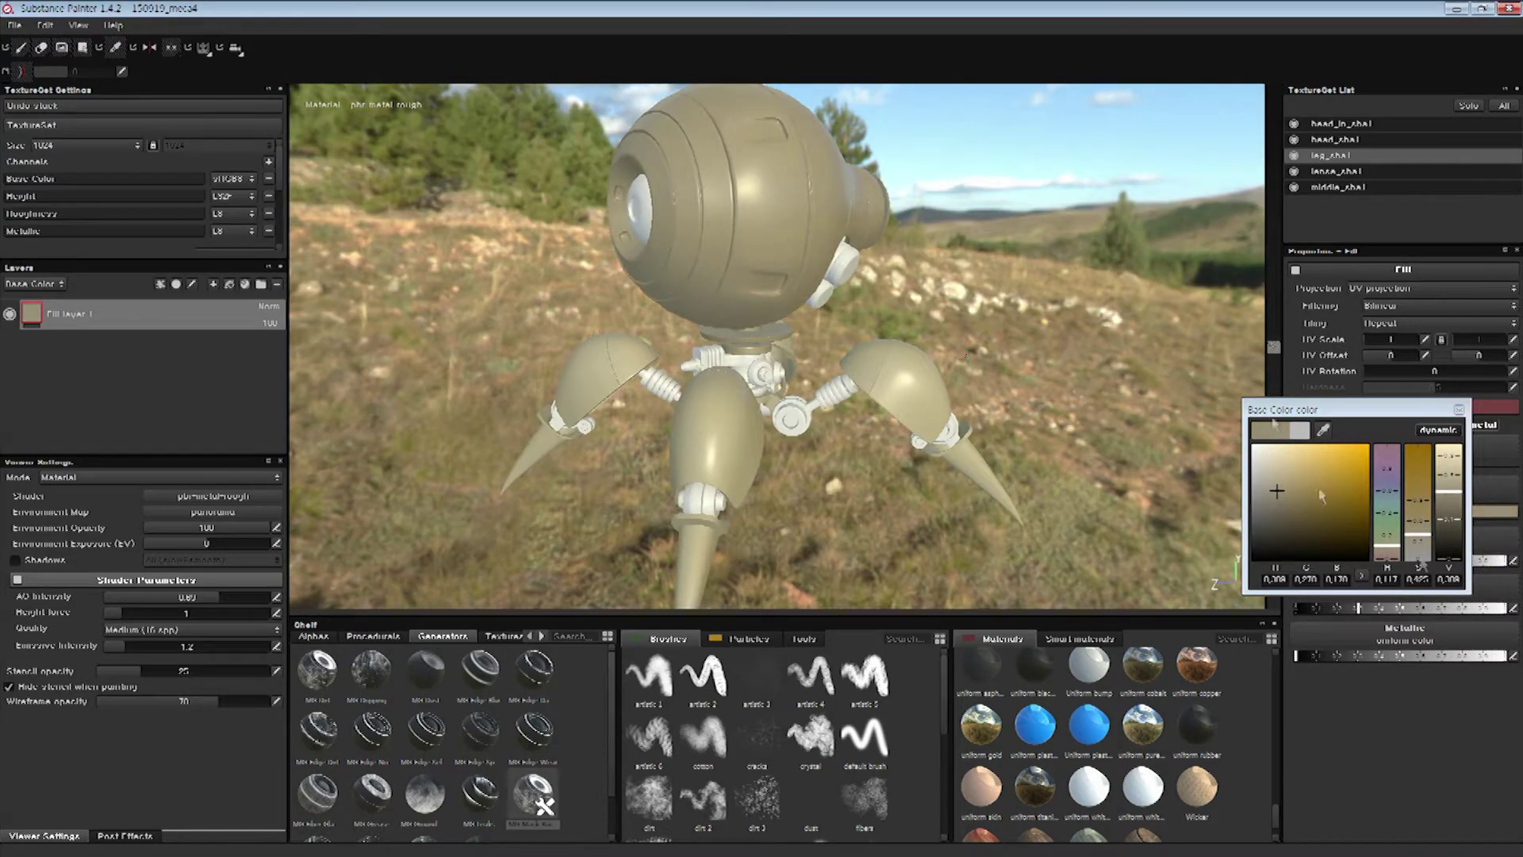
pyautogui.click(1340, 171)
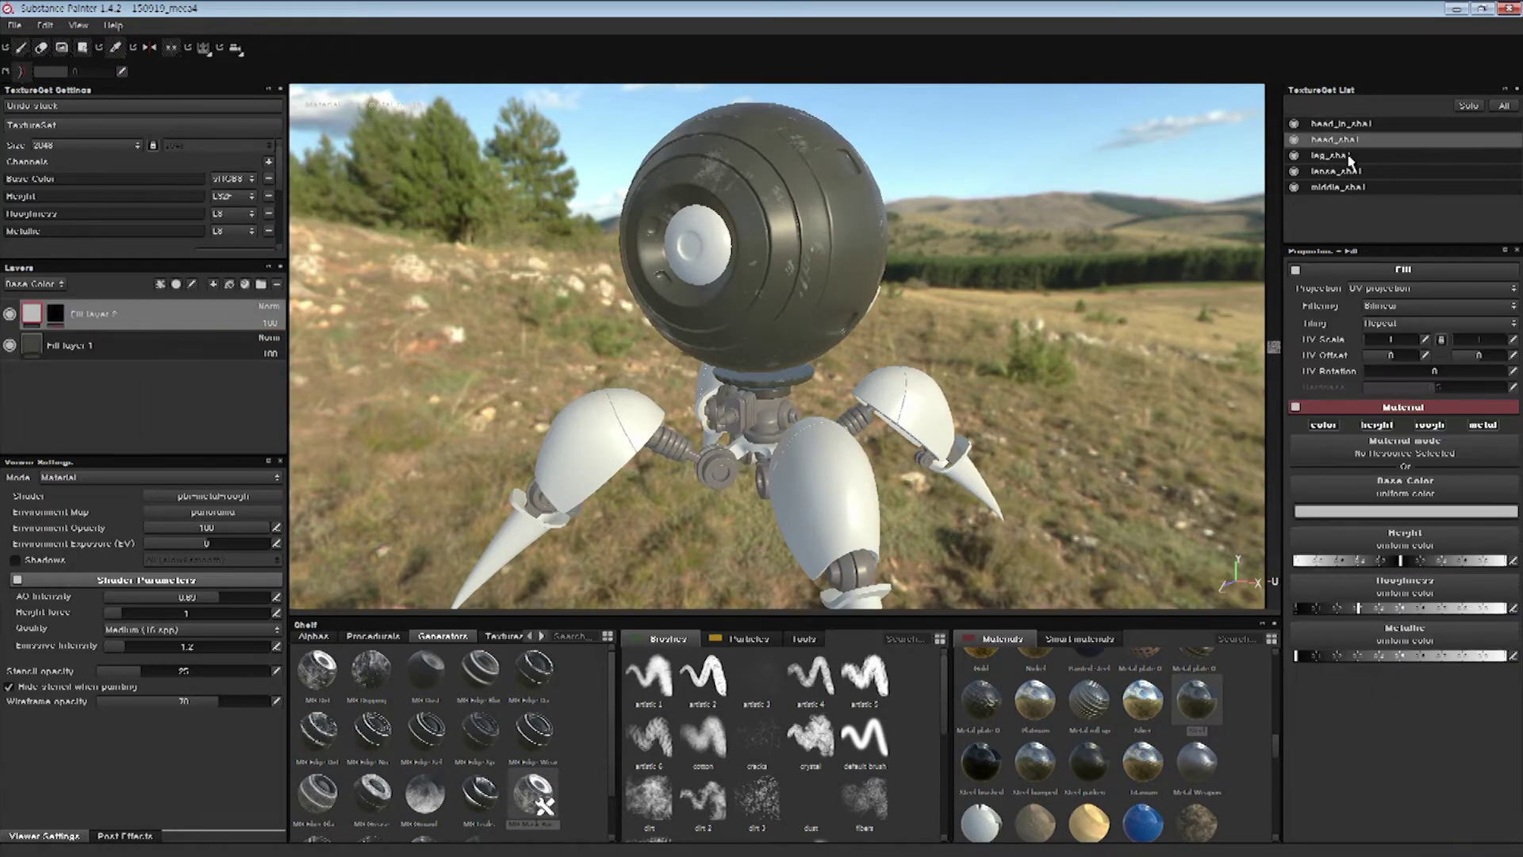
# Give Fill layer 2 a black mask with an MG Edge Wear generator and delete Fill layer 3
pyautogui.click(1348, 156)
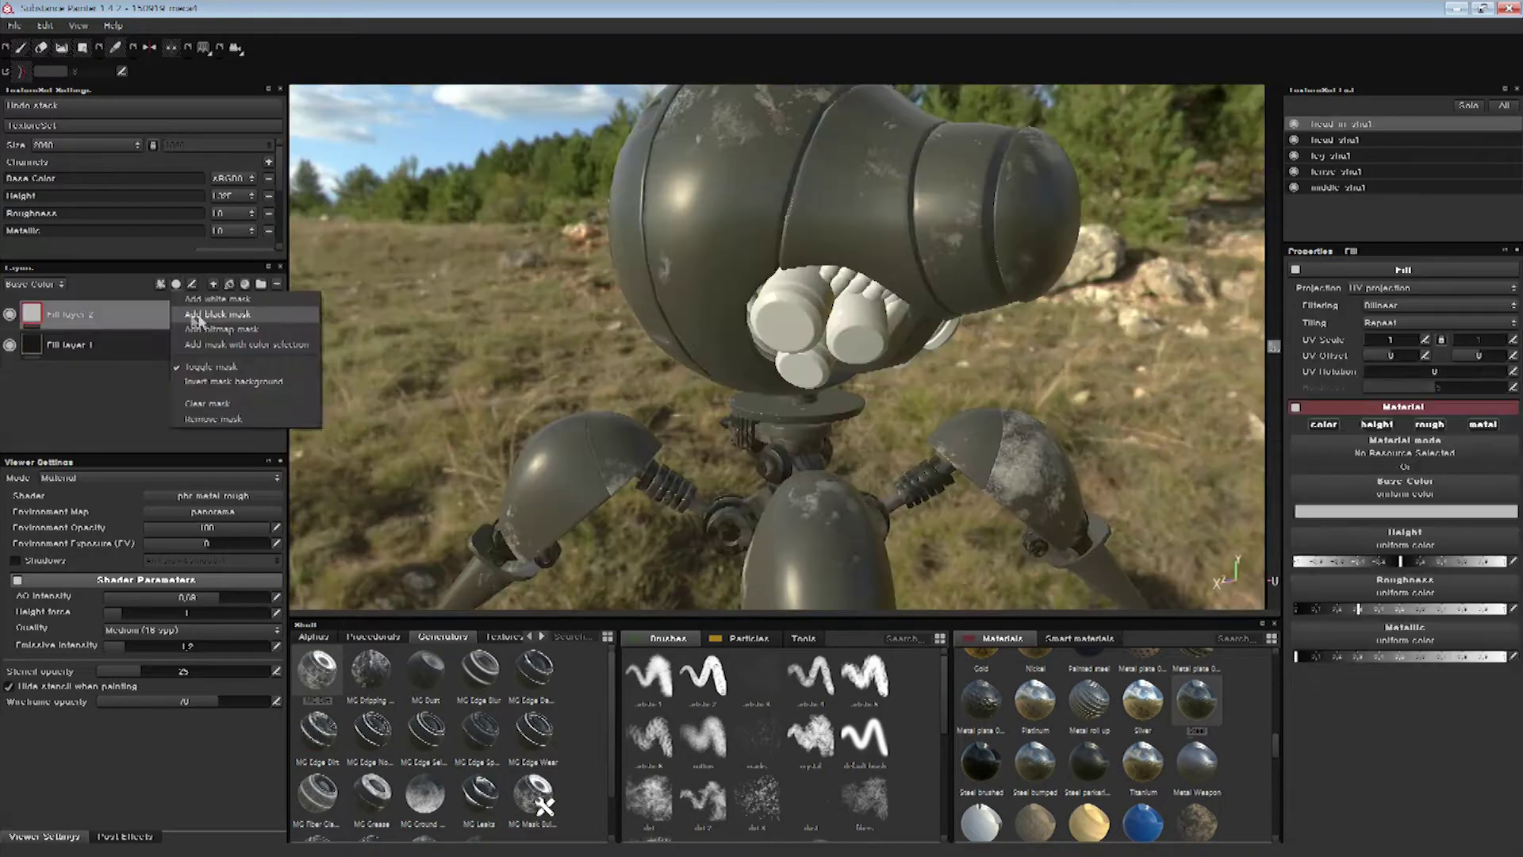
pyautogui.click(198, 299)
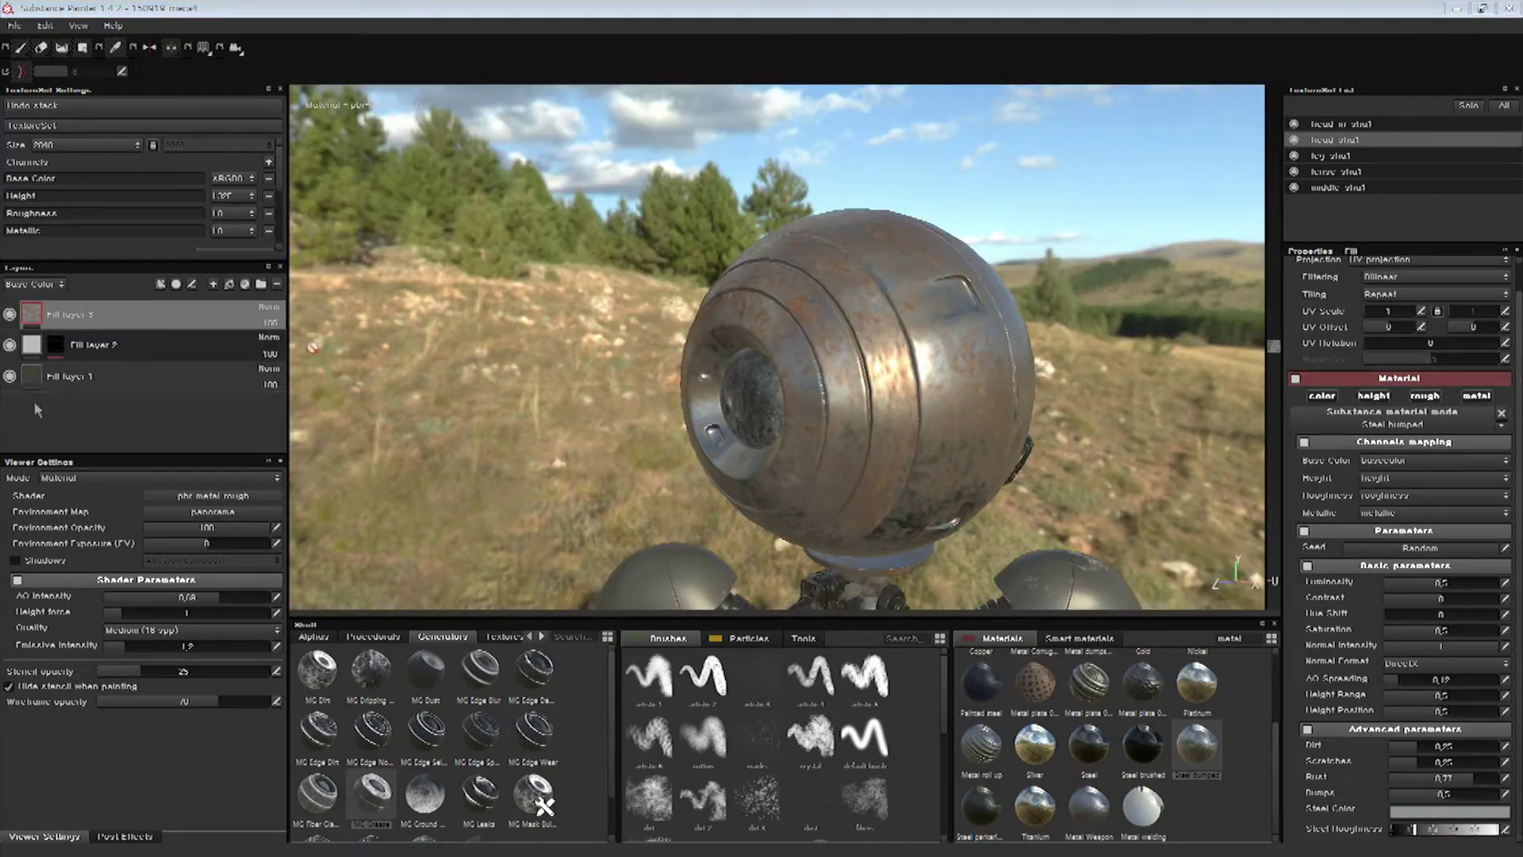
pyautogui.press('Delete')
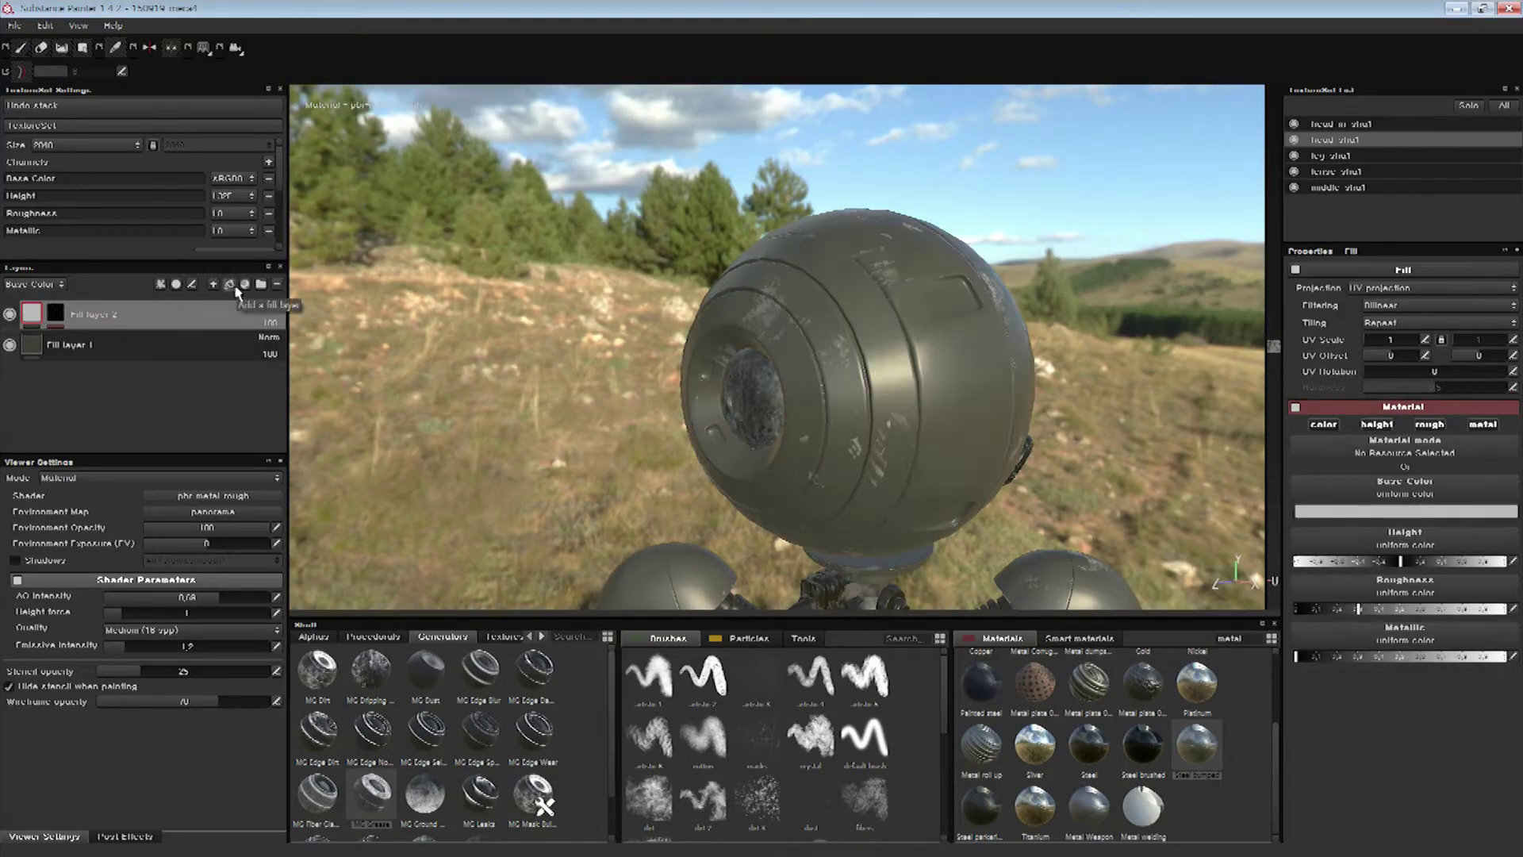
# Add Steel bumped Fill layer 3 with an inverted grunge mask generator at 55 opacity
pyautogui.click(236, 291)
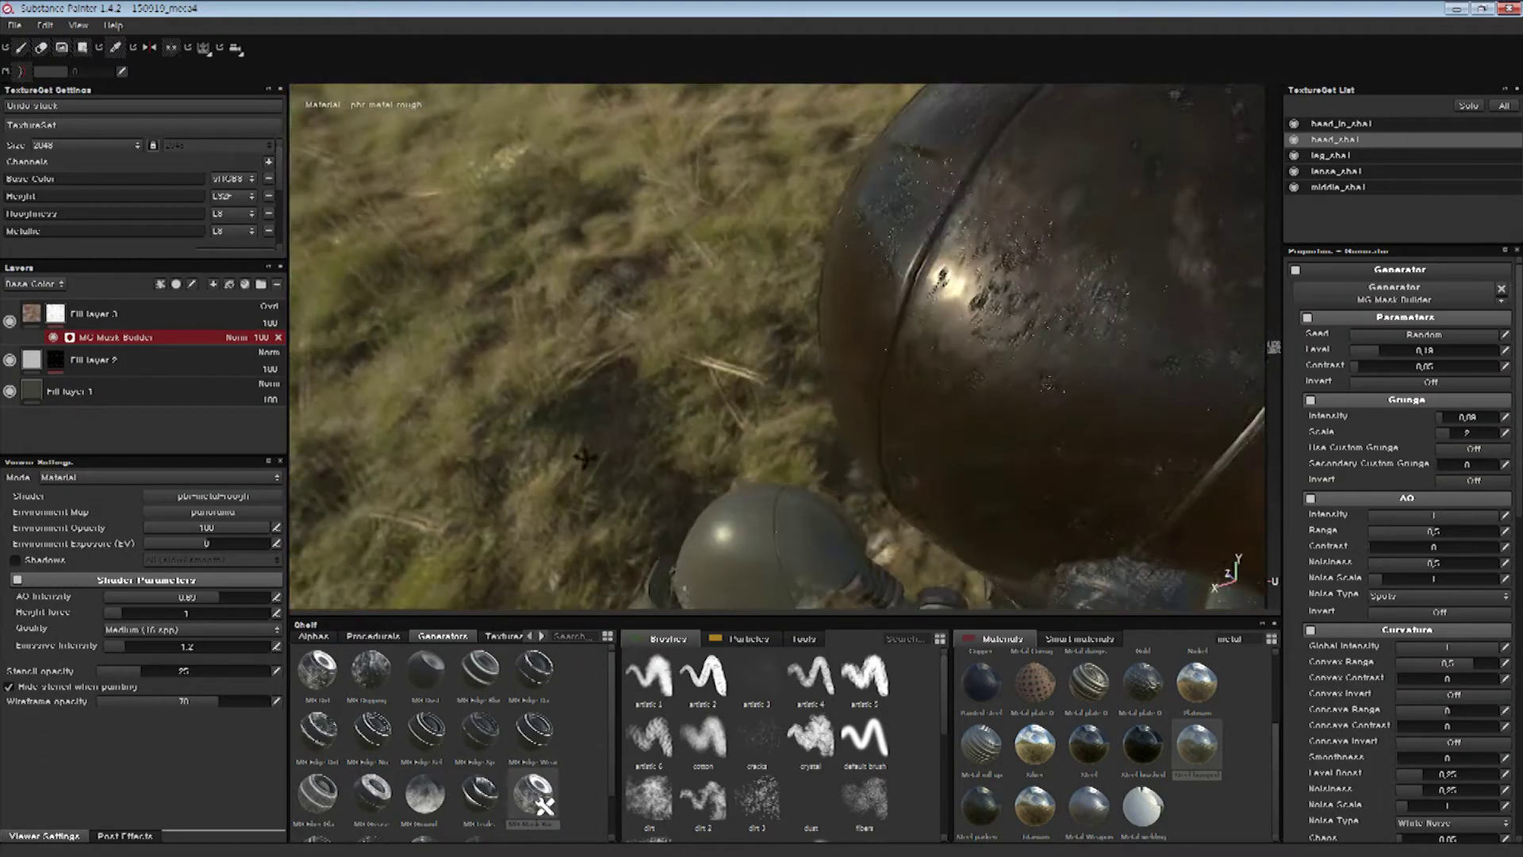
pyautogui.click(1472, 480)
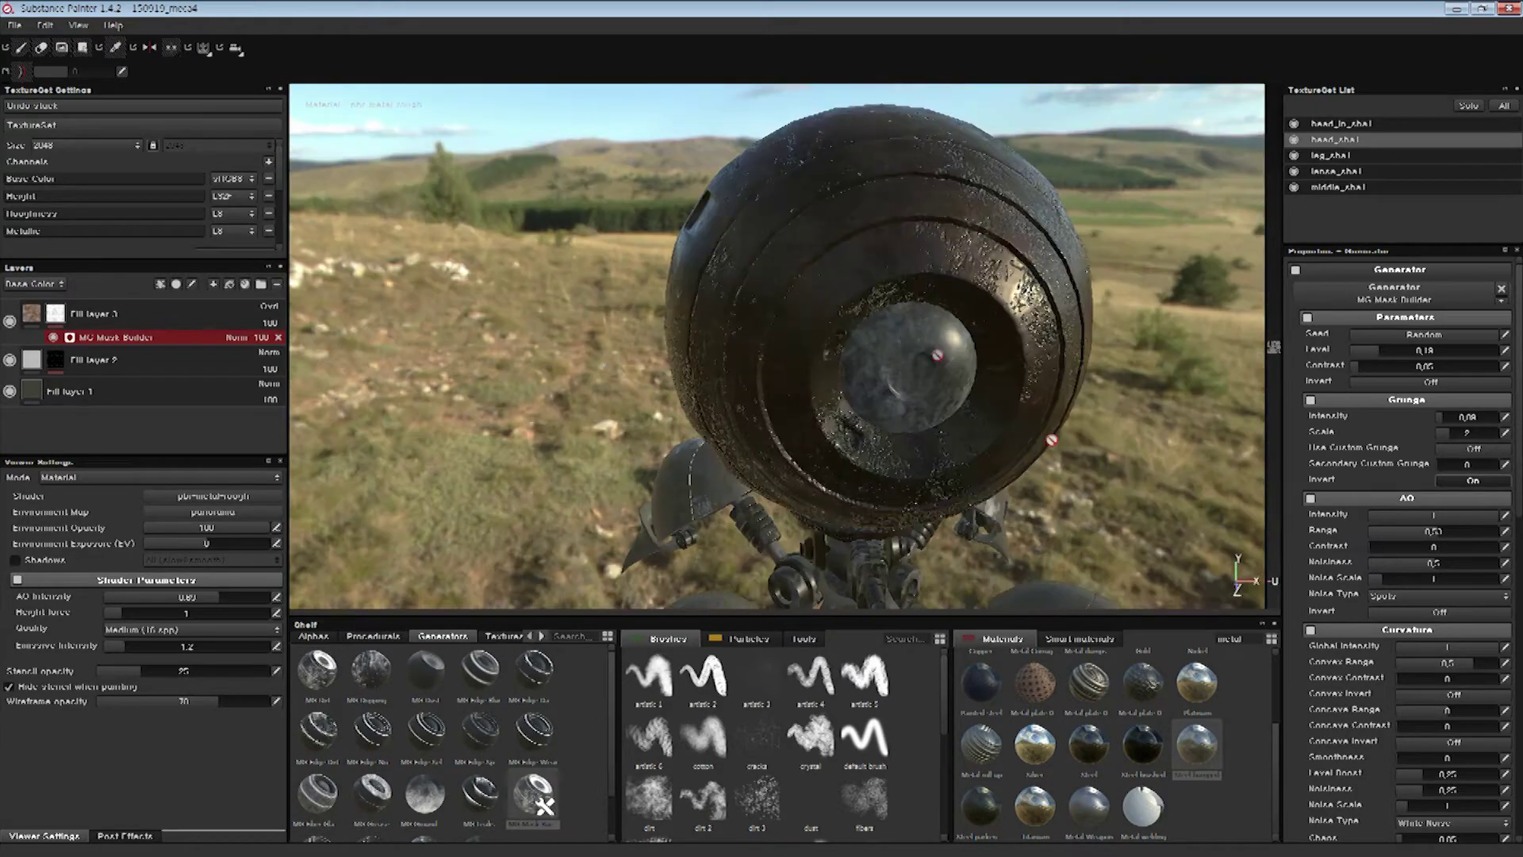
pyautogui.keyDown('alt'); pyautogui.moveTo(1031, 445); pyautogui.dragTo(890, 362); pyautogui.keyUp('alt')
pyautogui.moveTo(258, 343); pyautogui.dragTo(139, 342)
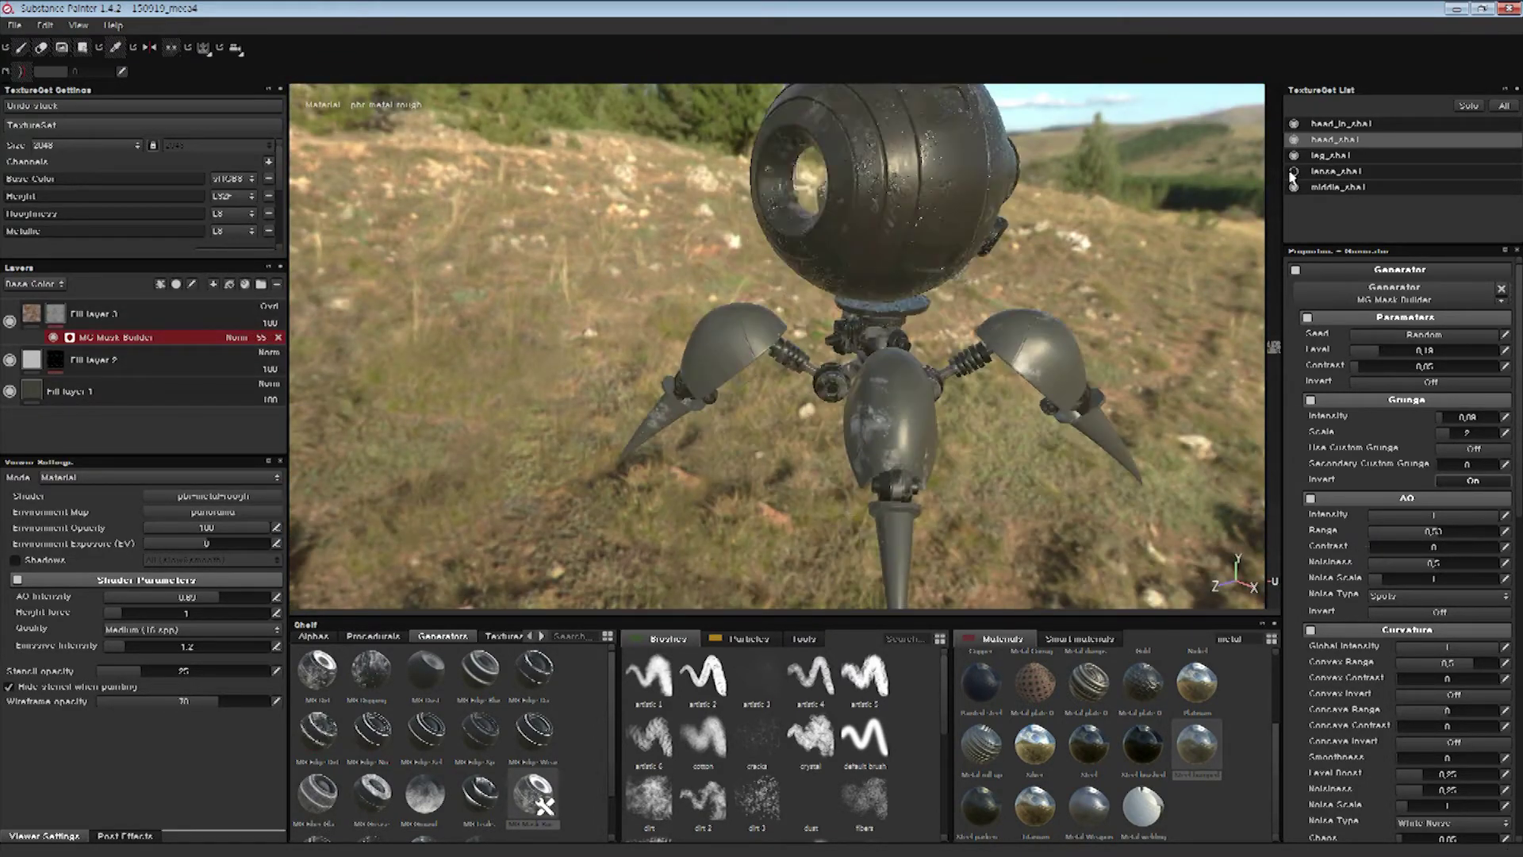
pyautogui.click(1330, 155)
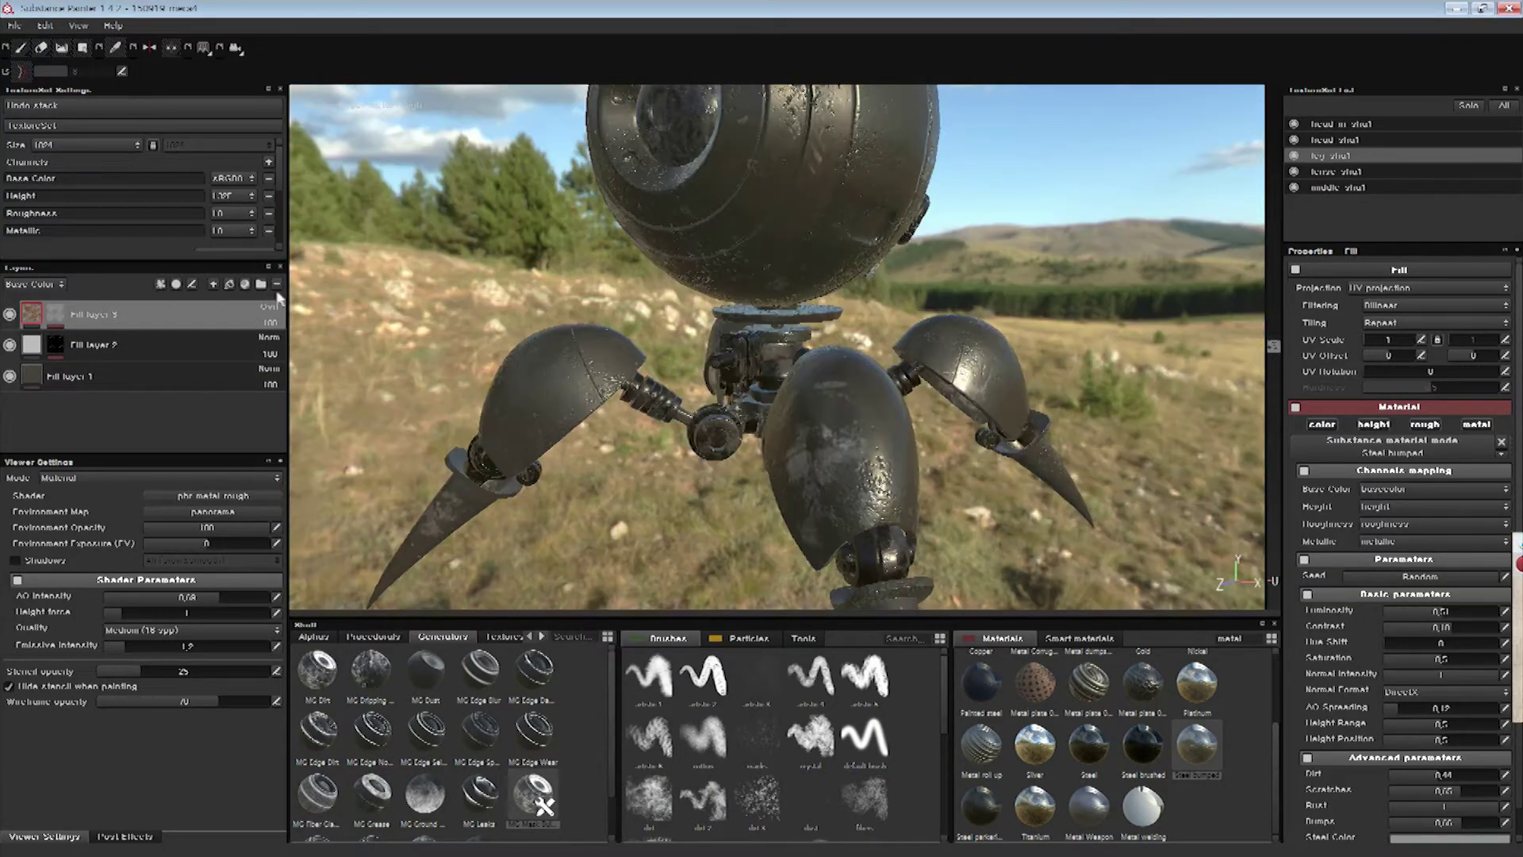
# Add a fresh paint layer on the legs and set up the brush and eraser
pyautogui.click(213, 285)
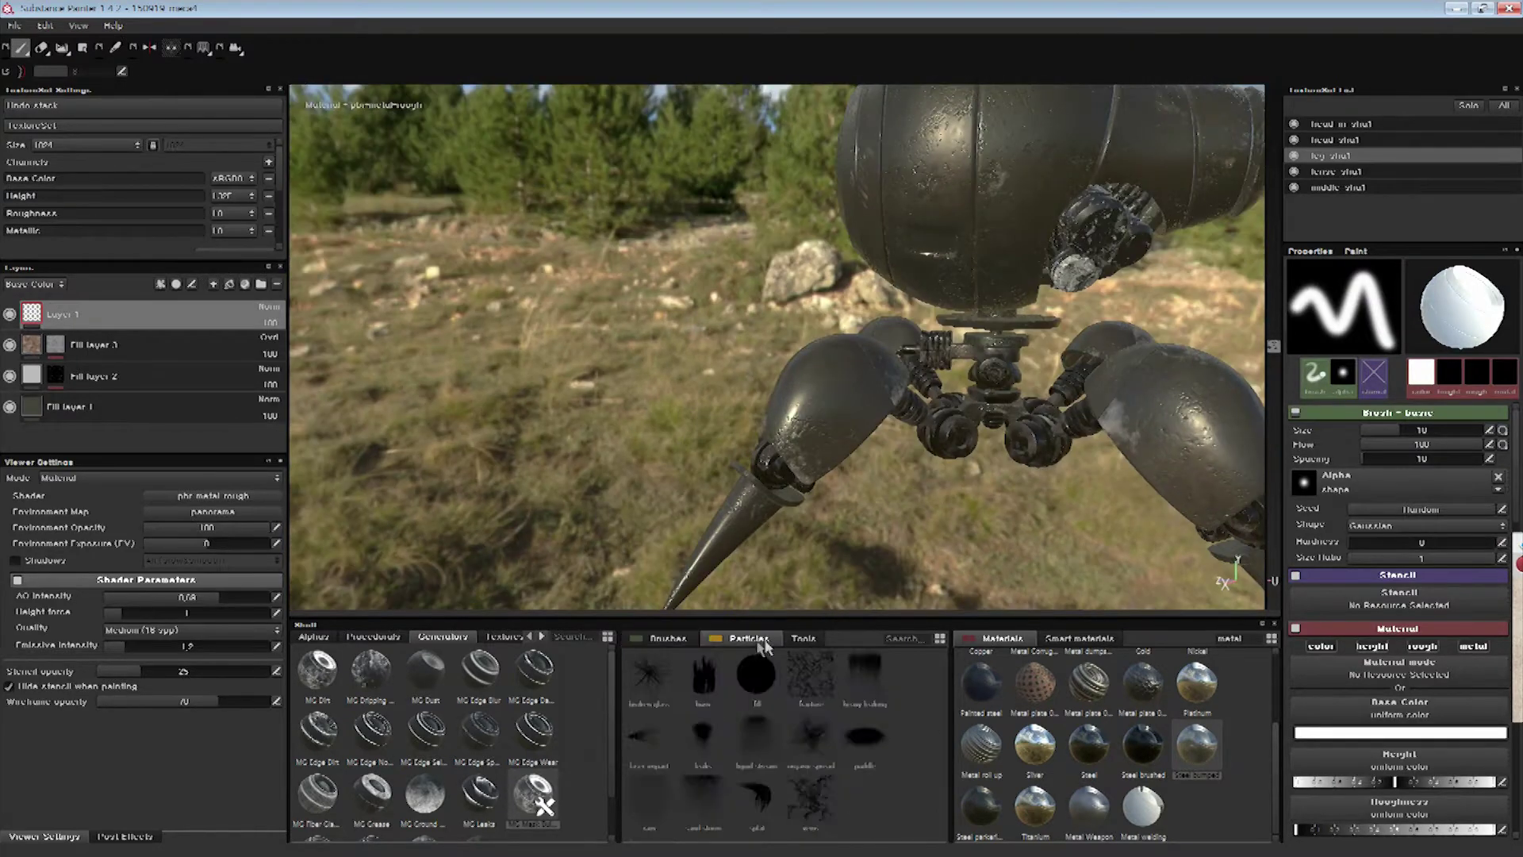
pyautogui.click(667, 638)
pyautogui.click(702, 674)
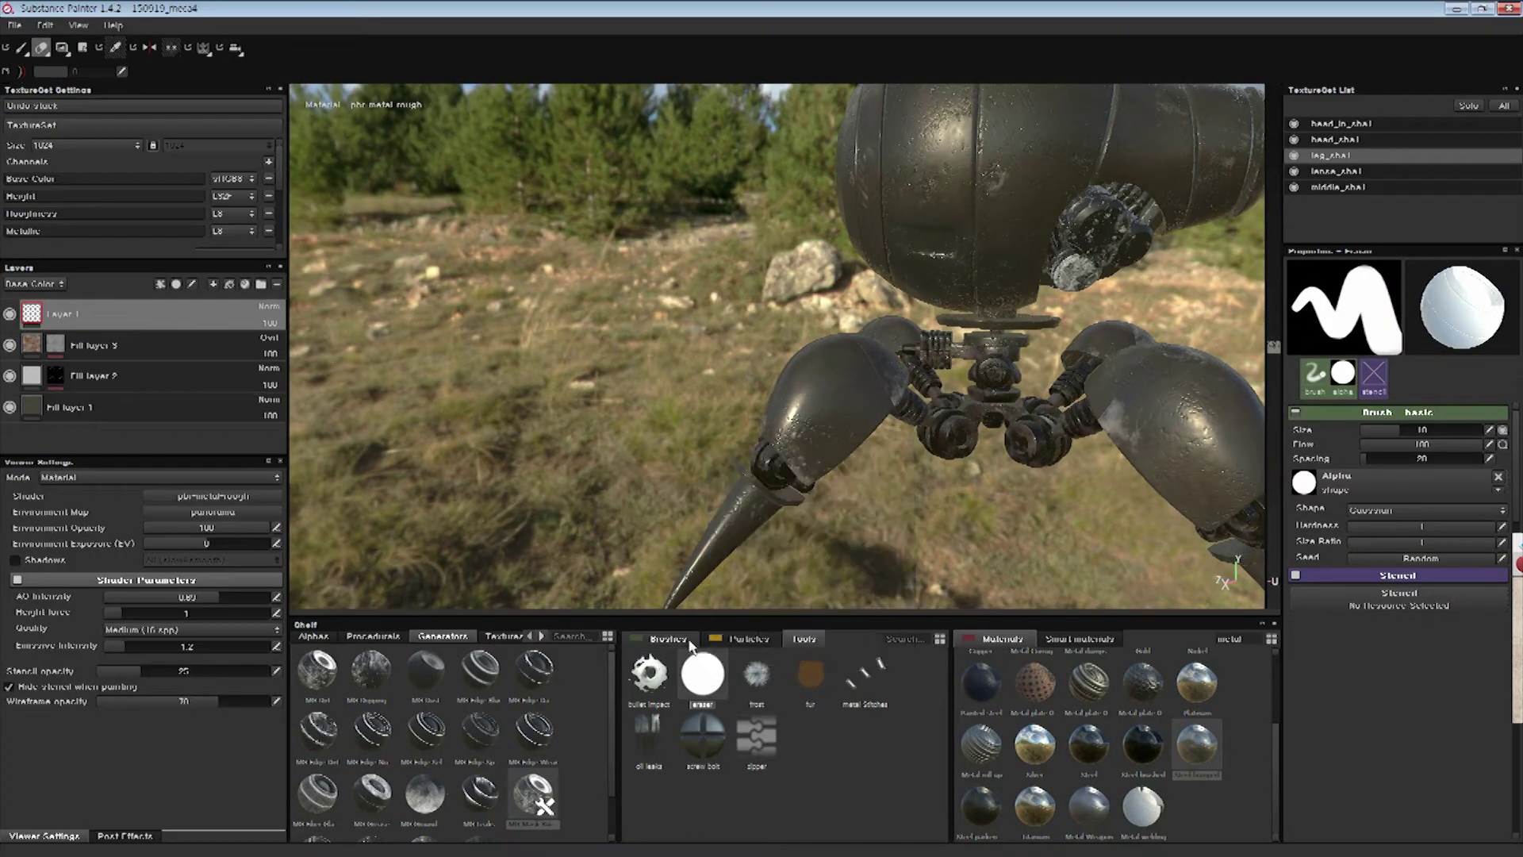
pyautogui.hotkey('ctrl', 'z')
pyautogui.click(748, 639)
pyautogui.hotkey('ctrl', 'y')
pyautogui.click(703, 674)
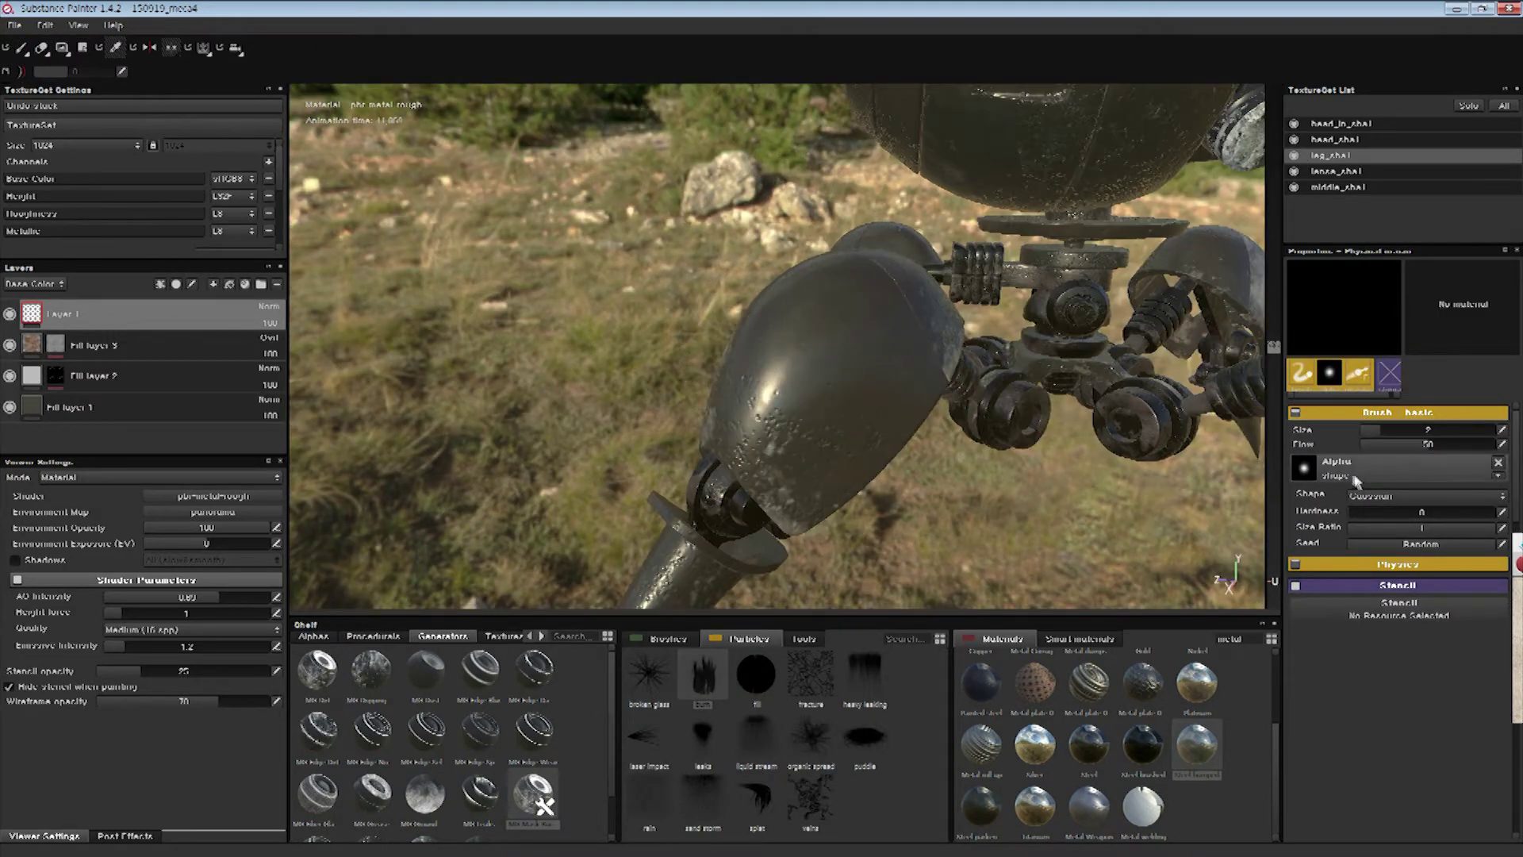
pyautogui.press('e')
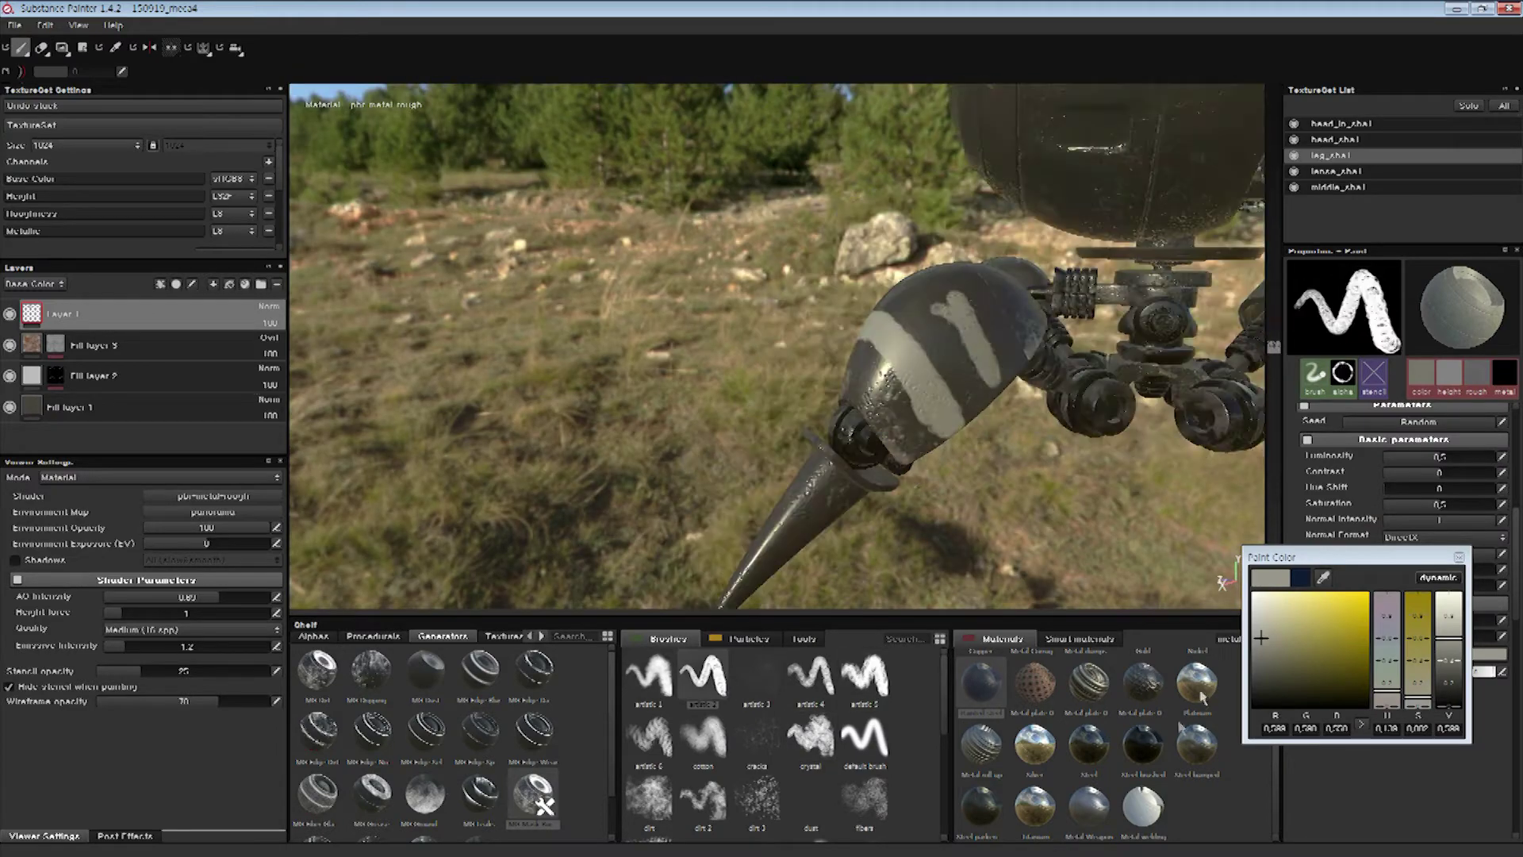
# Paint leg stripe bands with Platinum, Silver and Steel, tinting the steel warm tan
pyautogui.click(1200, 690)
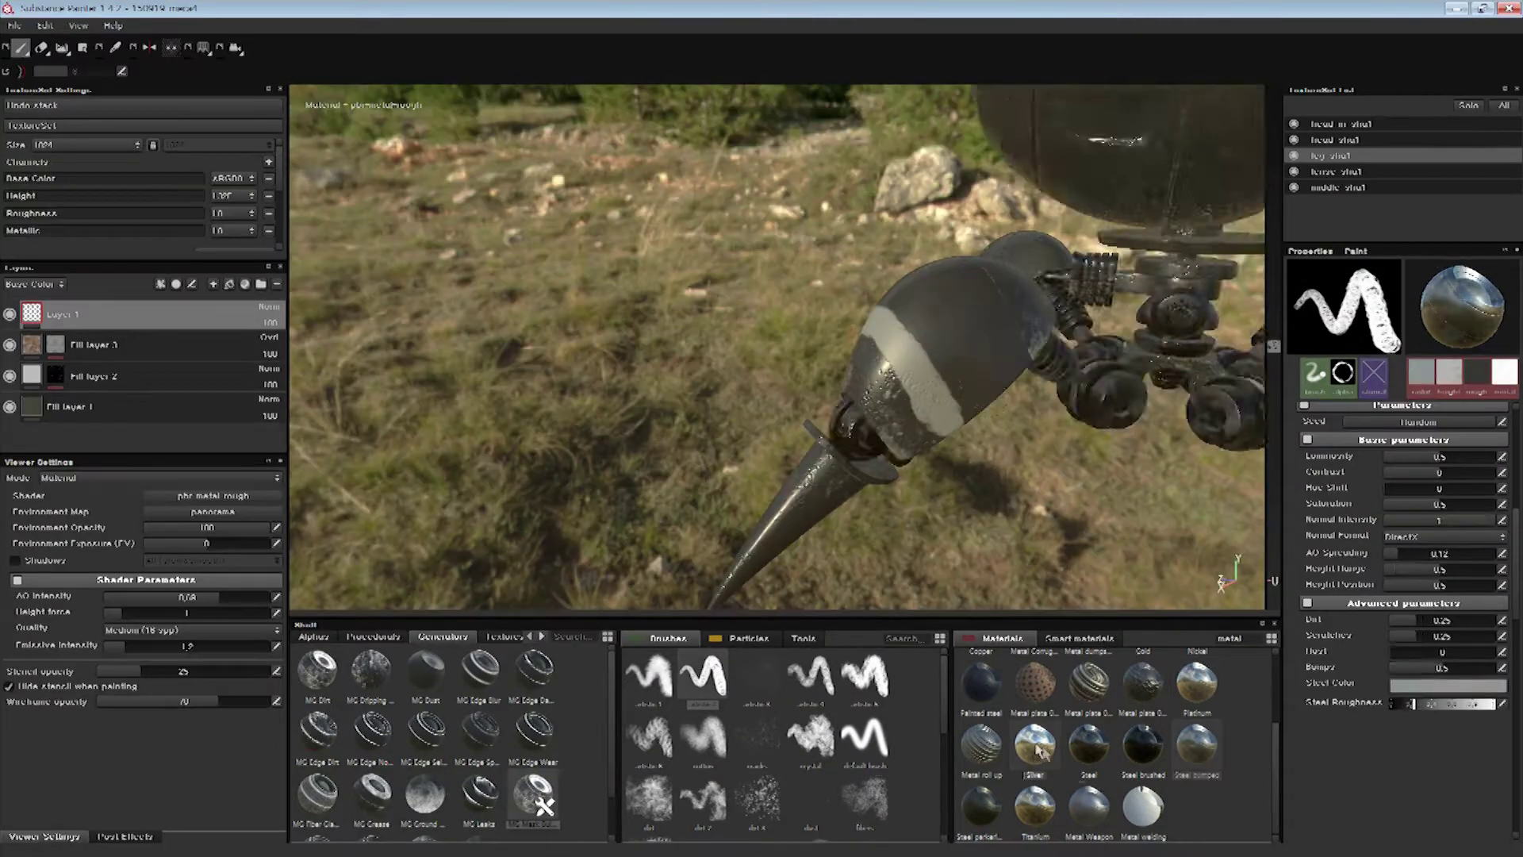
pyautogui.click(1035, 743)
pyautogui.click(981, 805)
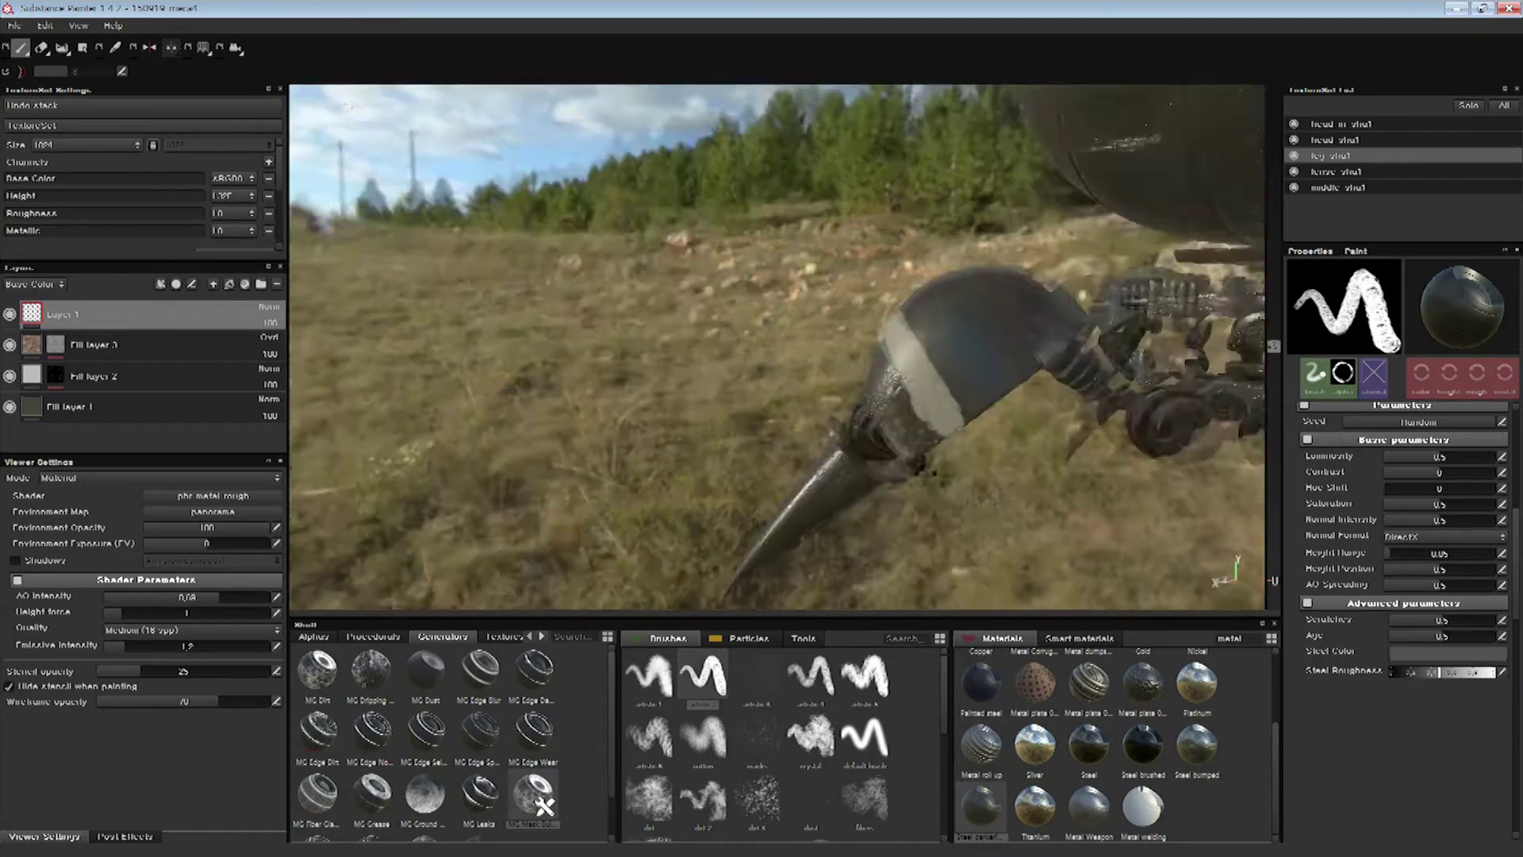
pyautogui.moveTo(1506, 615); pyautogui.dragTo(1516, 472)
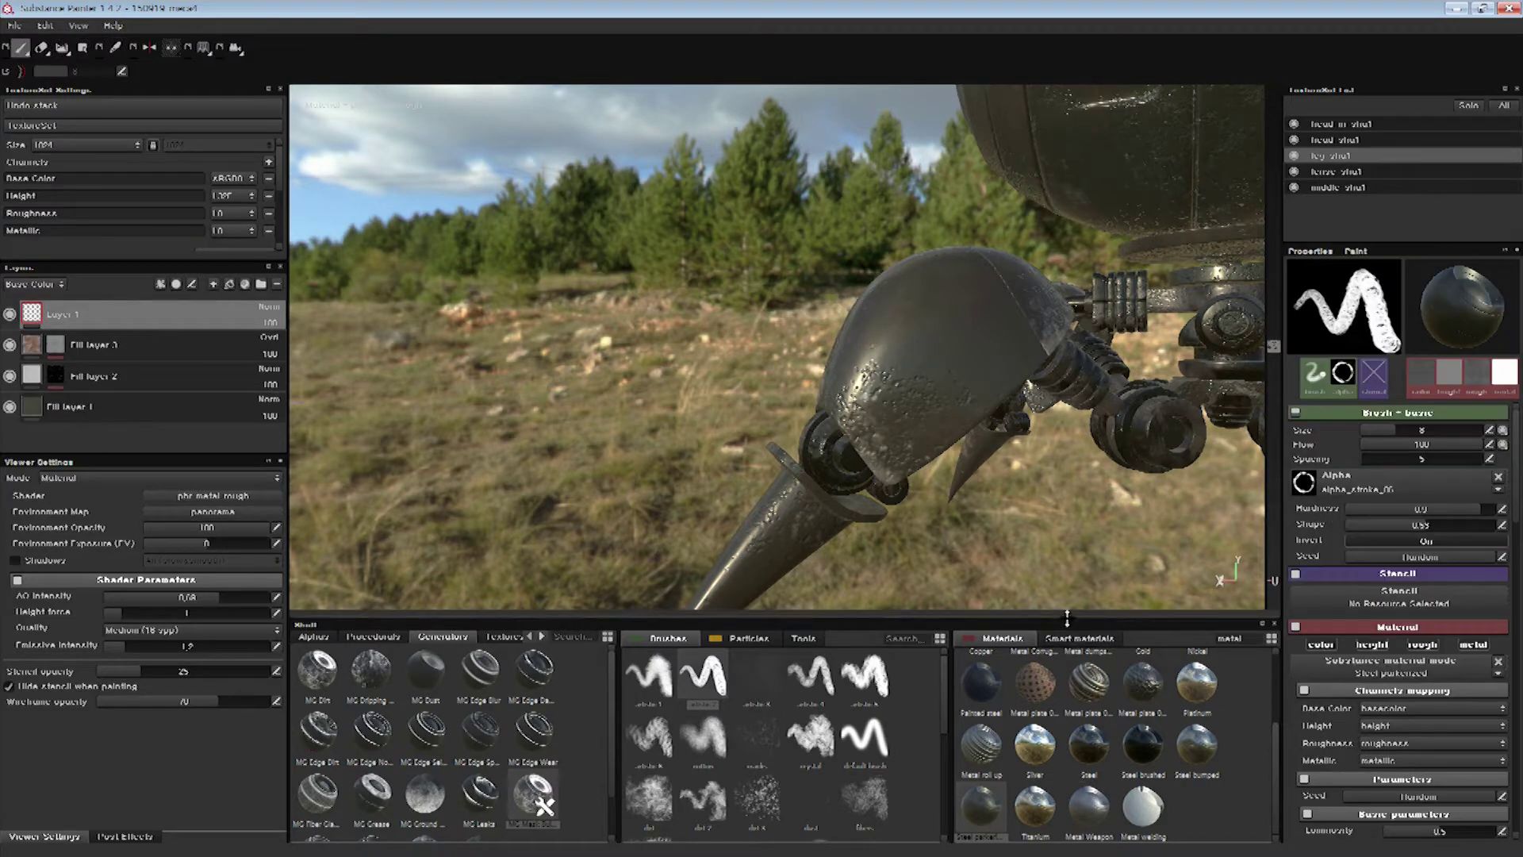
pyautogui.scroll(-5, 1488, 523)
pyautogui.click(1201, 613)
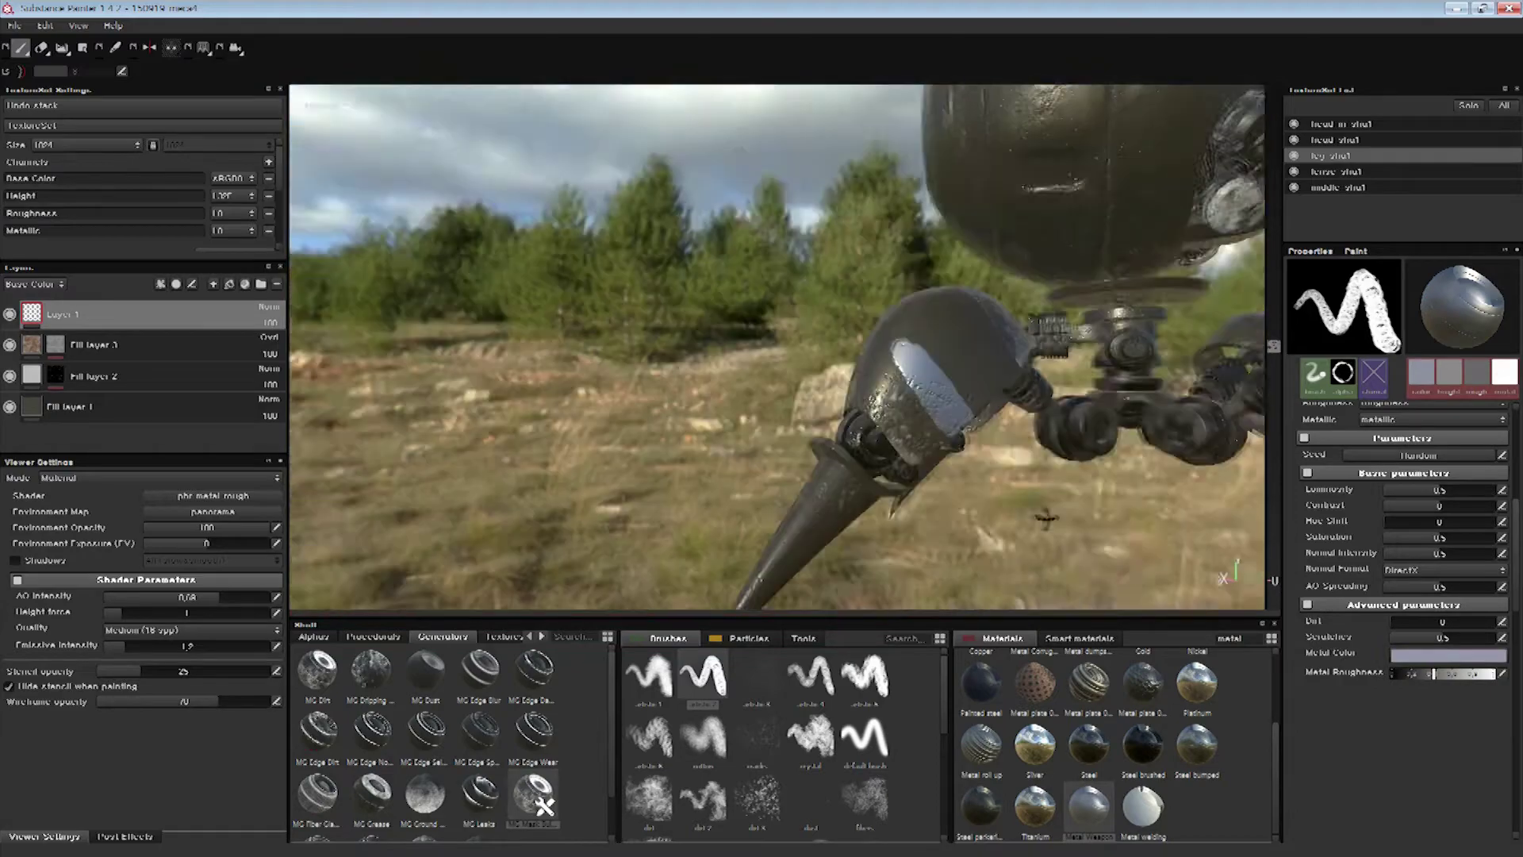
pyautogui.click(1441, 663)
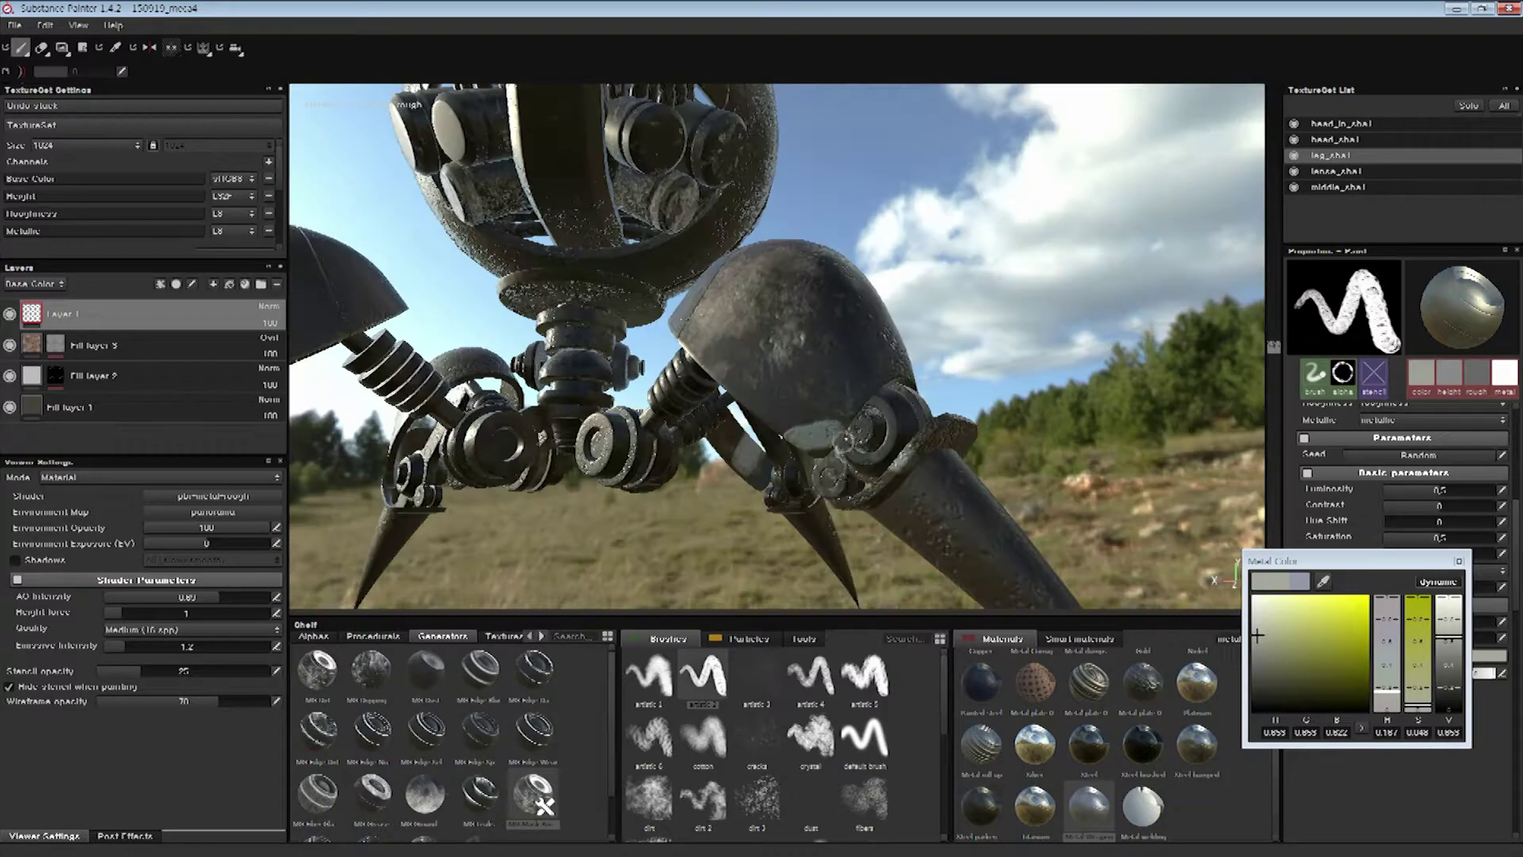
# Erase stray stripe paint, then return to the brush to paint the head stripe
pyautogui.press('e')
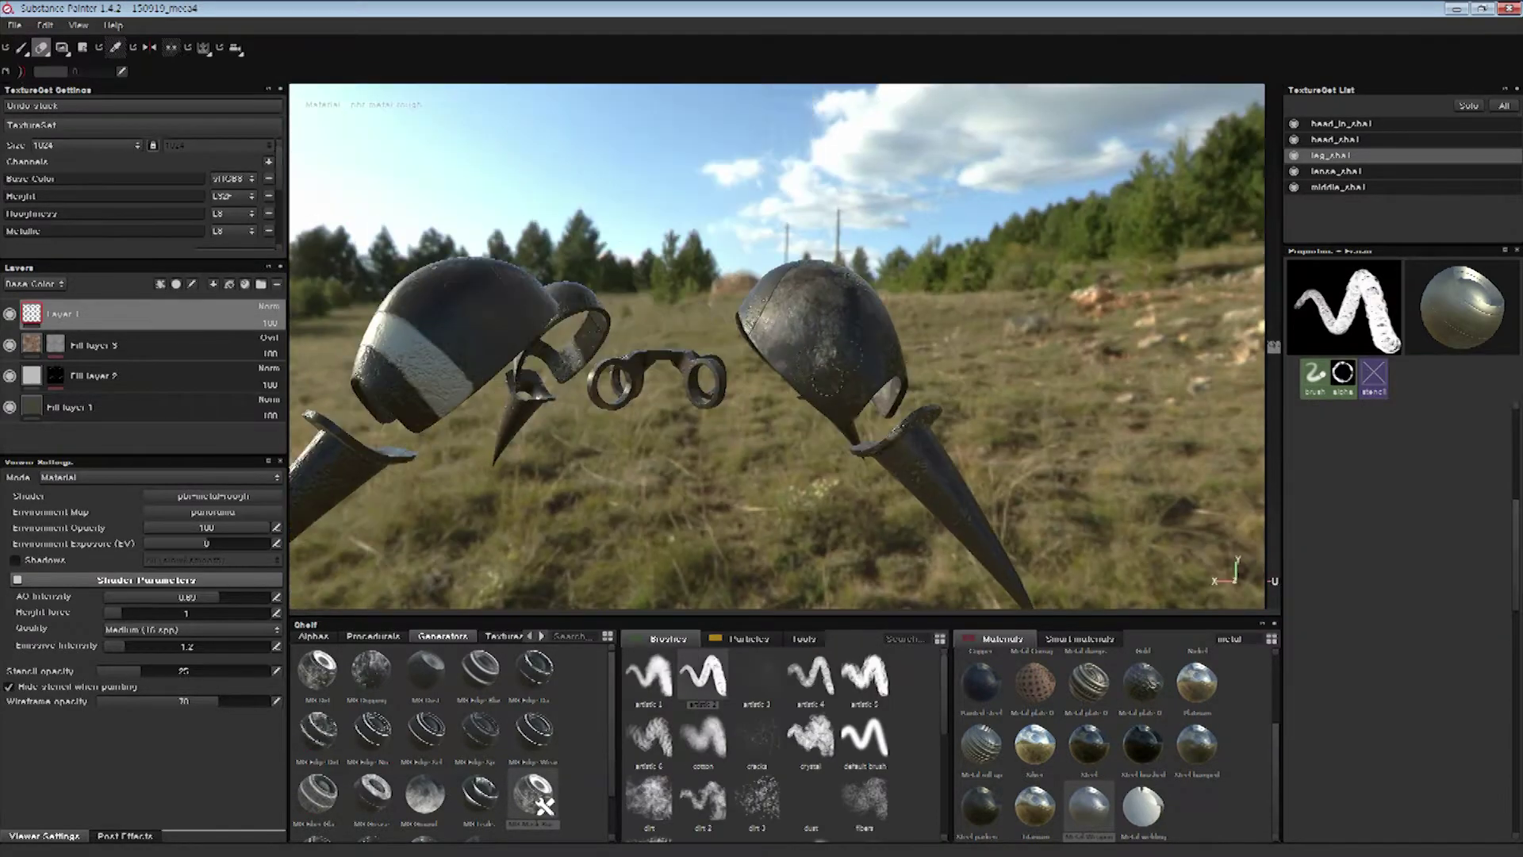
pyautogui.press('1')
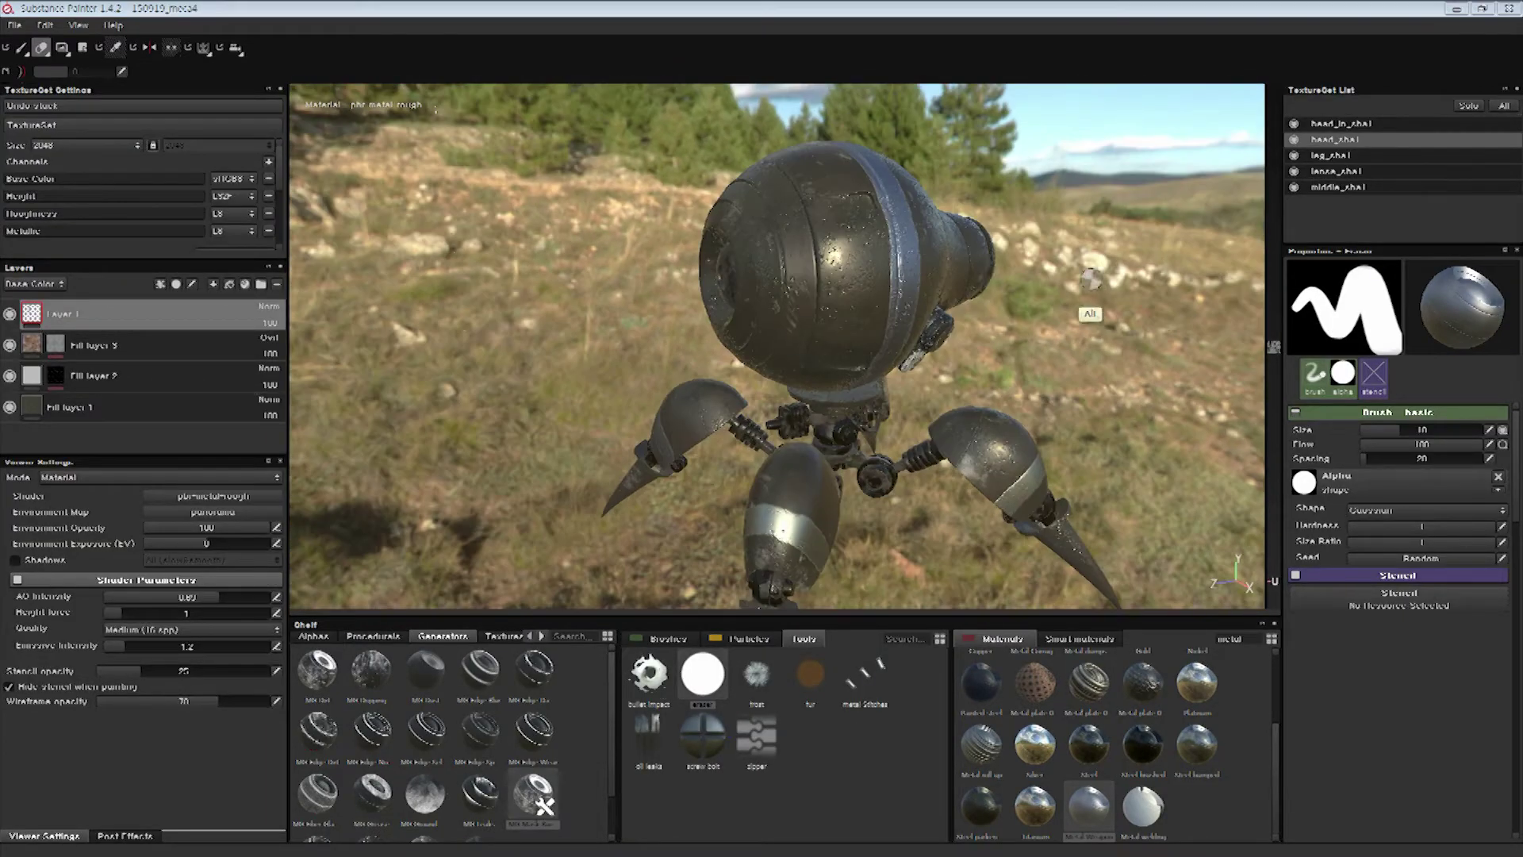
# Set up the paint layer and a dirt stamp brush shape for bullet-impact marks
pyautogui.moveTo(793, 262)
pyautogui.keyDown('alt'); pyautogui.mouseDown()
pyautogui.moveTo(1118, 257)
pyautogui.moveTo(497, 312)
pyautogui.mouseUp(); pyautogui.keyUp('alt')
pyautogui.click(163, 286)
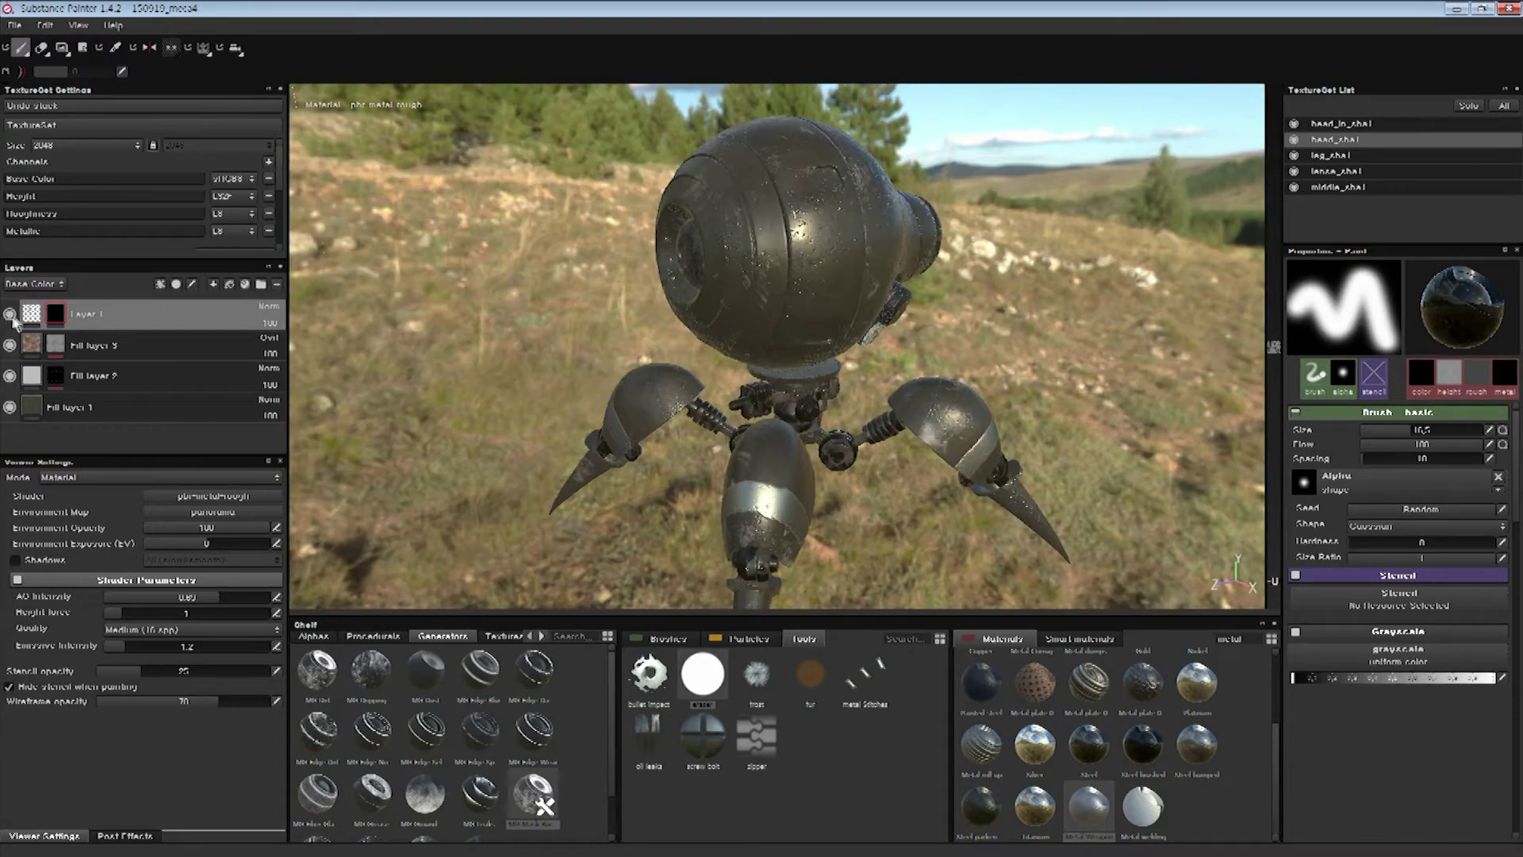
pyautogui.keyDown('alt'); pyautogui.moveTo(316, 322); pyautogui.dragTo(381, 317); pyautogui.keyUp('alt')
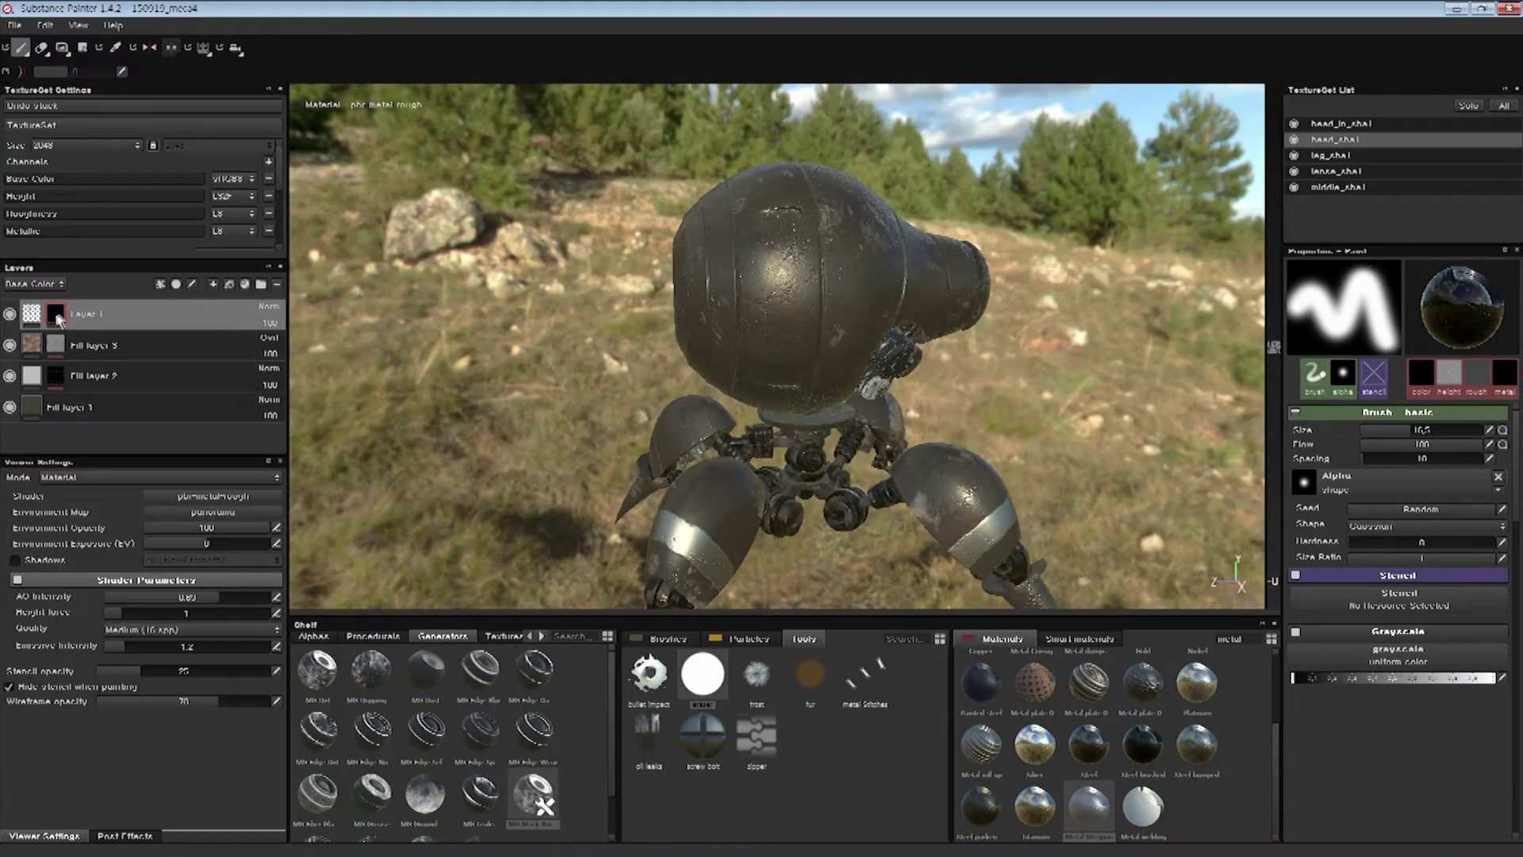
pyautogui.press('2')
pyautogui.press('1')
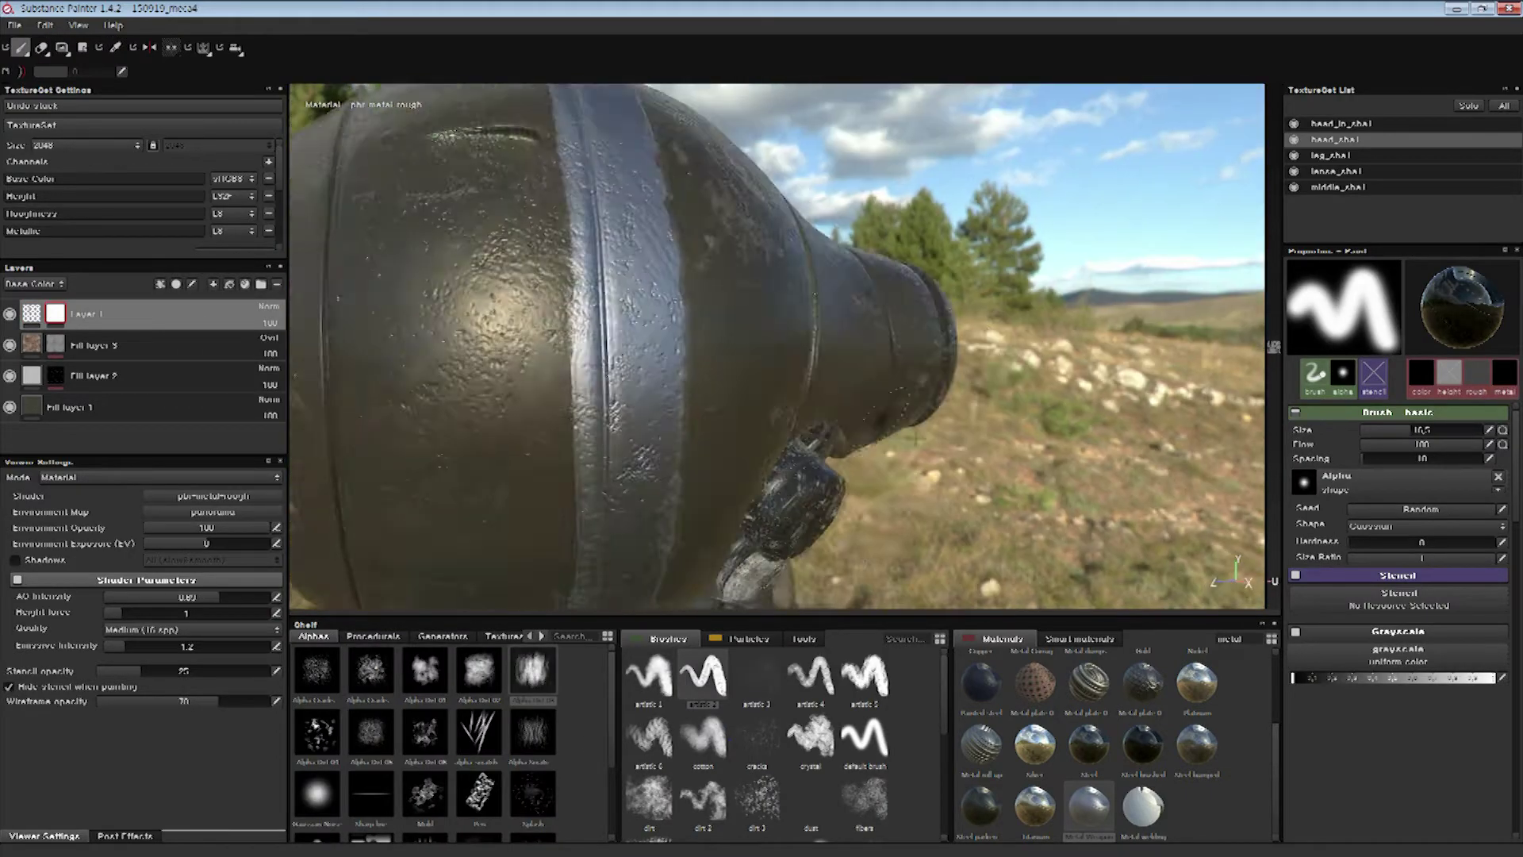
pyautogui.click(498, 673)
# Stamp impact marks over the head and legs, darkening material luminosity to 0.19
pyautogui.keyDown('alt'); pyautogui.moveTo(1031, 545); pyautogui.dragTo(454, 235); pyautogui.keyUp('alt')
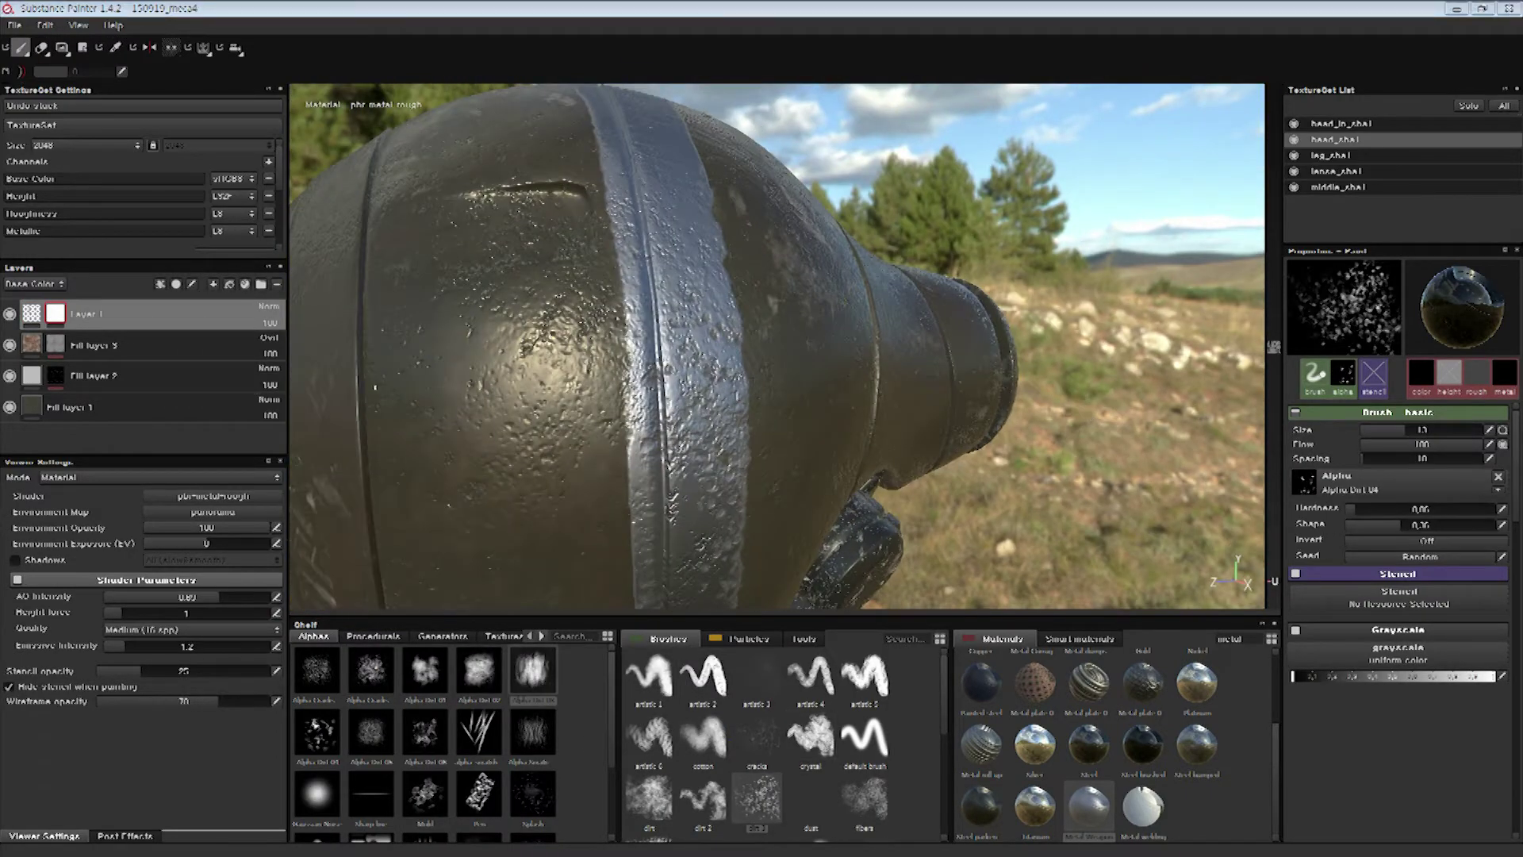
pyautogui.scroll(-2, 928, 759)
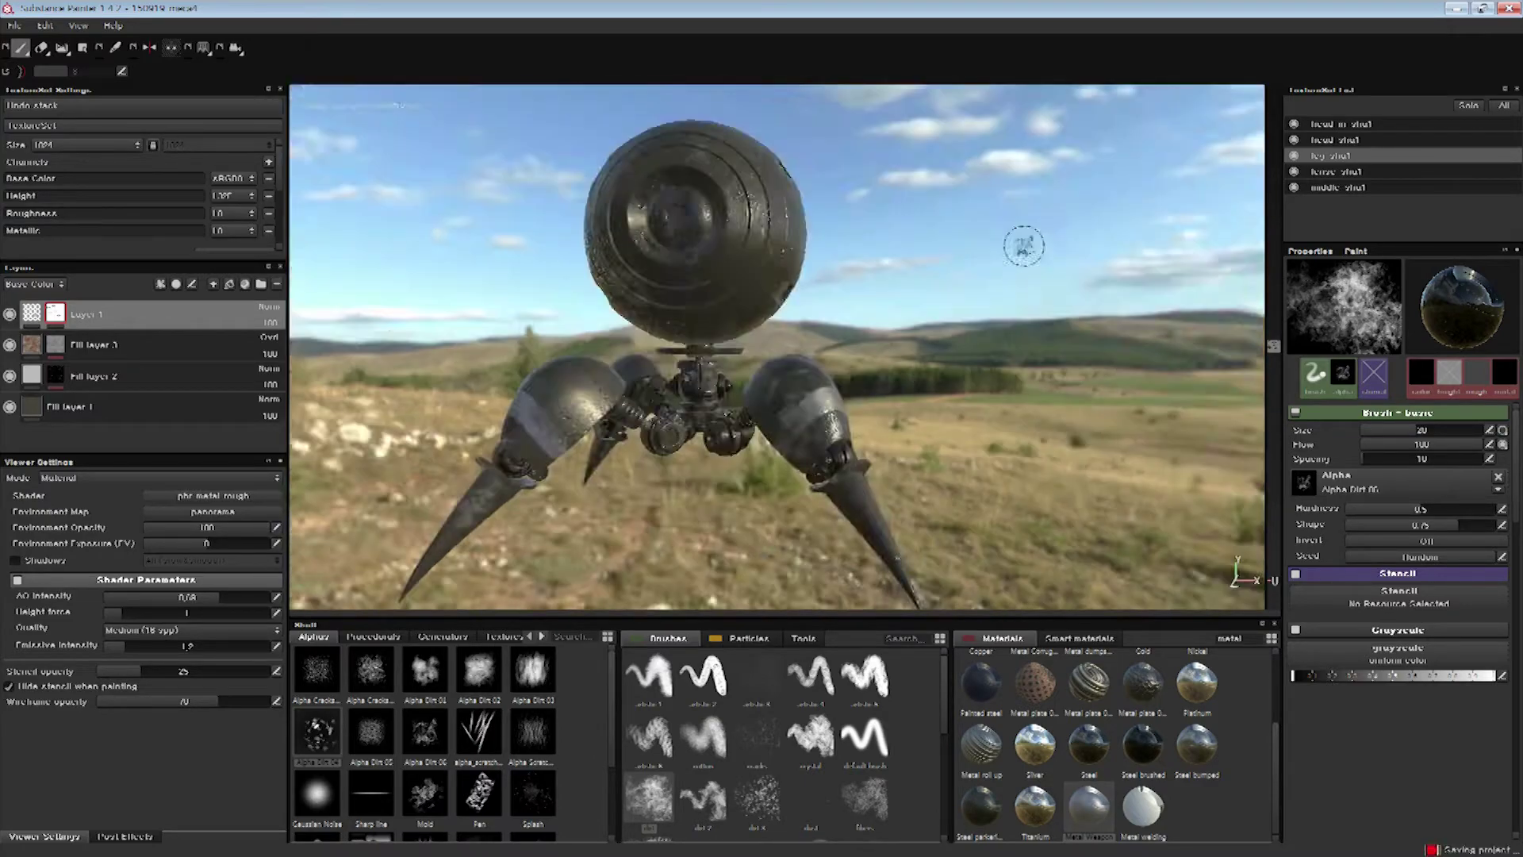
pyautogui.keyDown('alt'); pyautogui.moveTo(1023, 246); pyautogui.dragTo(1078, 175); pyautogui.keyUp('alt')
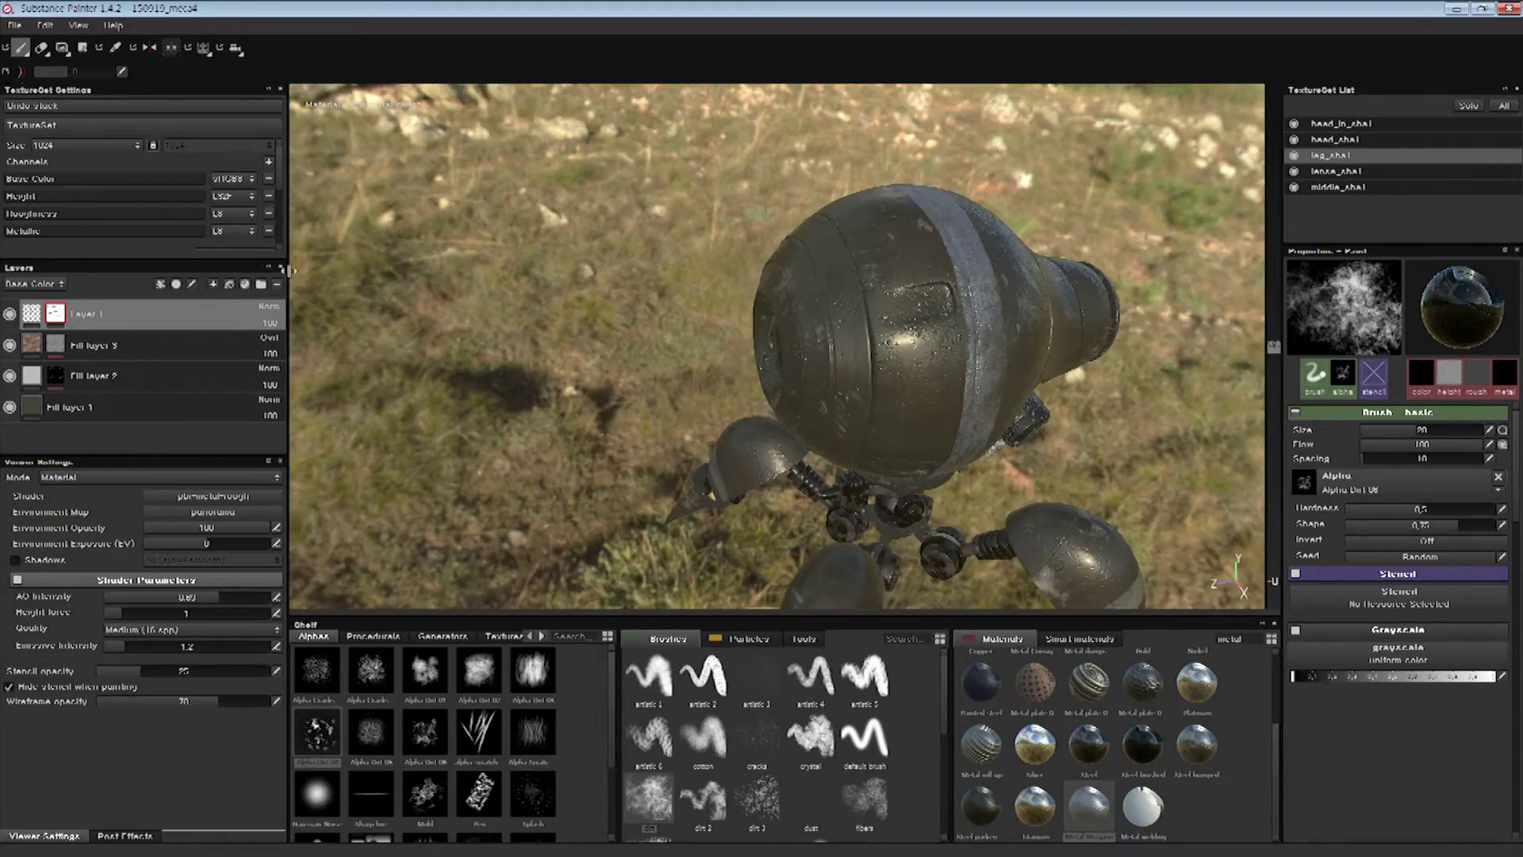
pyautogui.scroll(2, 1279, 721)
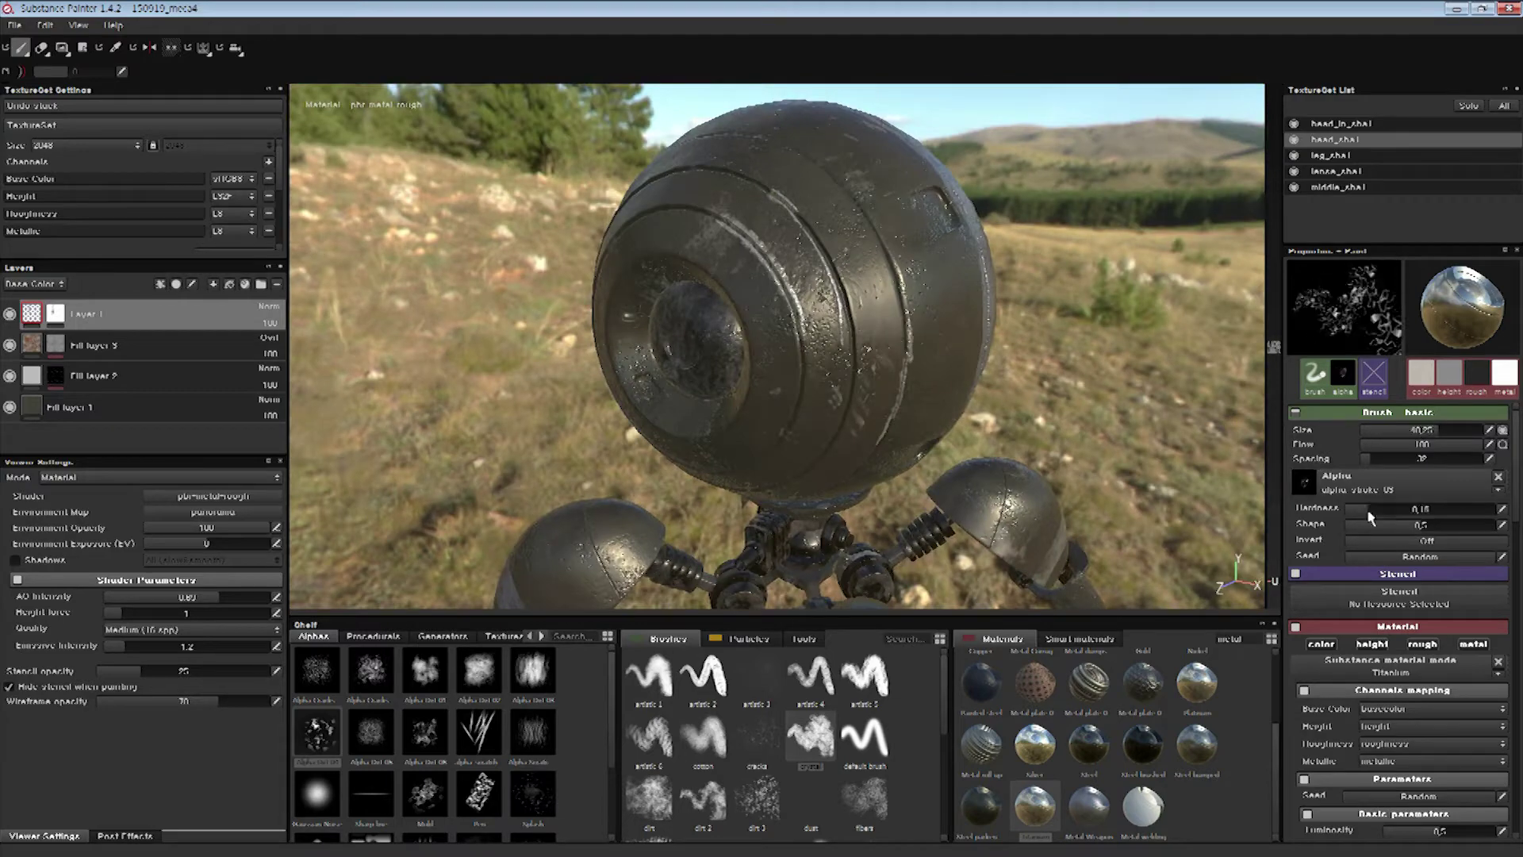
pyautogui.scroll(-3, 1380, 555)
pyautogui.click(1408, 674)
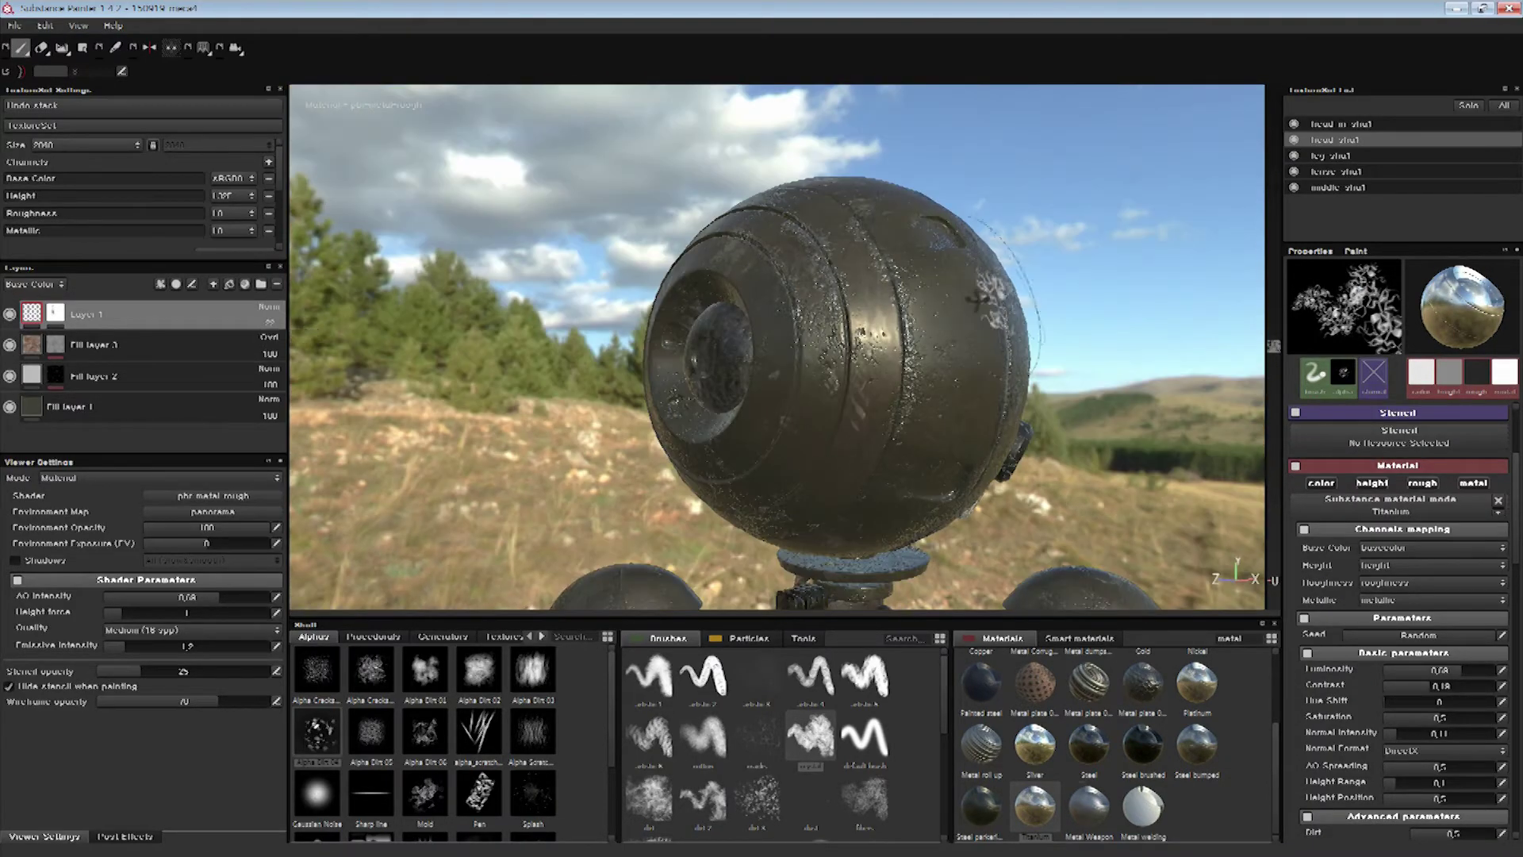
pyautogui.moveTo(977, 298)
pyautogui.keyDown('alt'); pyautogui.mouseDown()
pyautogui.moveTo(896, 285)
pyautogui.moveTo(984, 261)
pyautogui.mouseUp(); pyautogui.keyUp('alt')
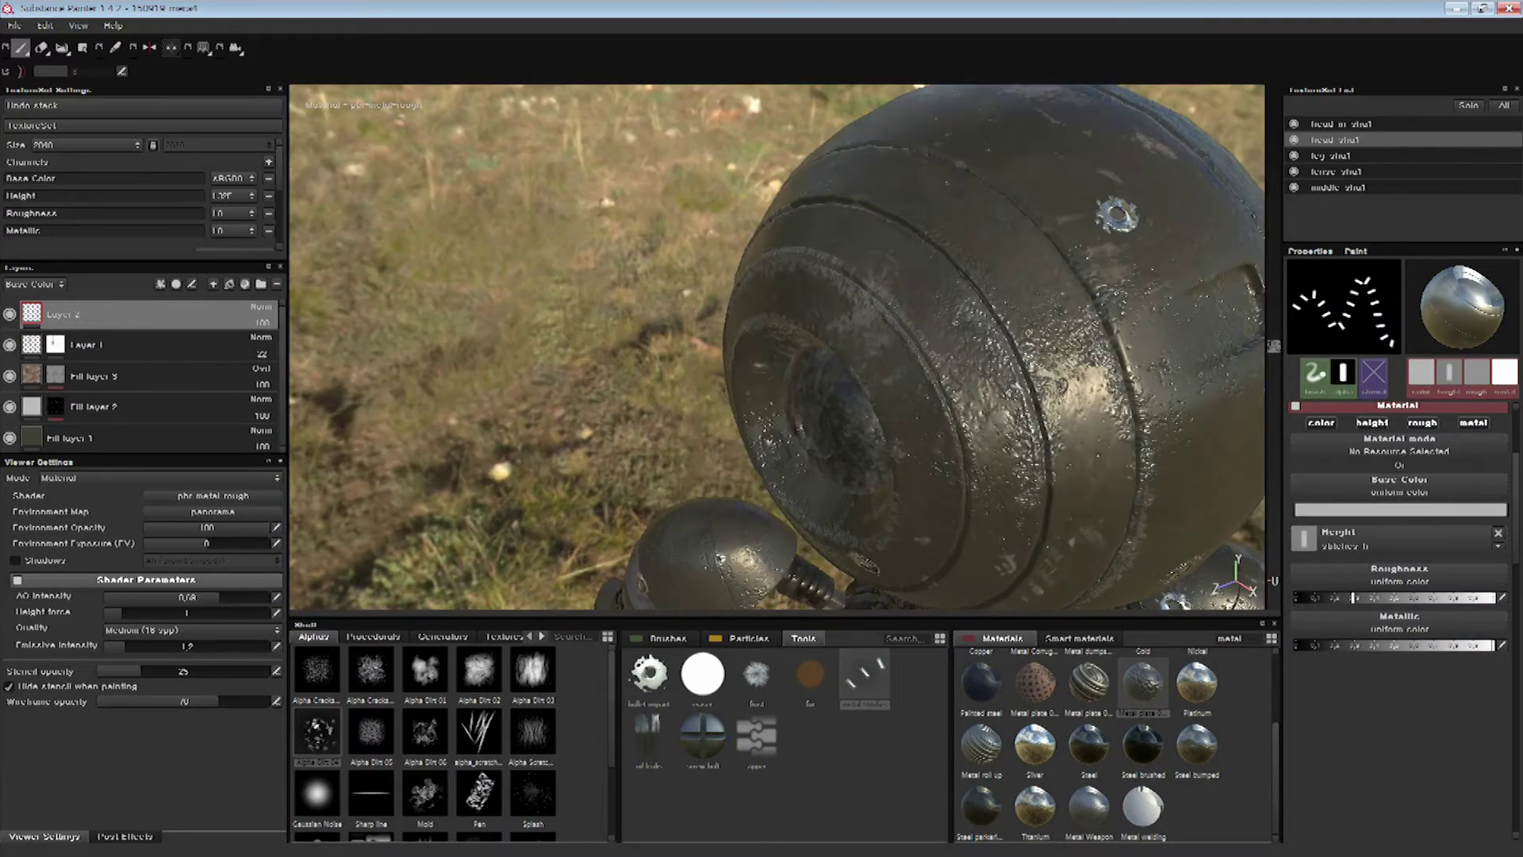
# Choose the Metal plate material to paint bullet holes on the leg shells
pyautogui.click(1088, 680)
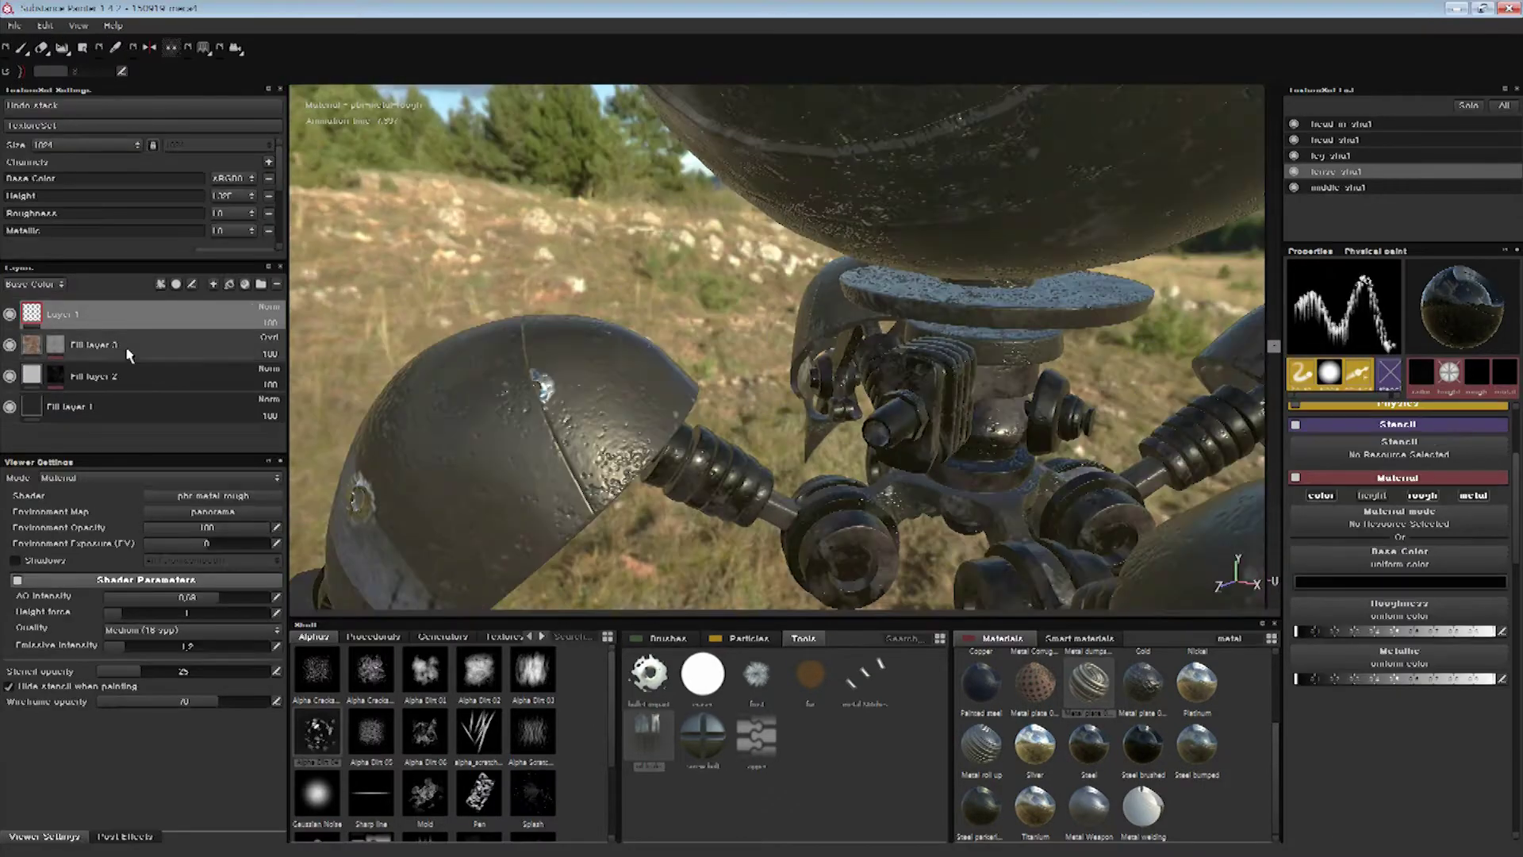
# Select middle_zhal and add Fill layer 4 using the Platinum material
pyautogui.click(1296, 190)
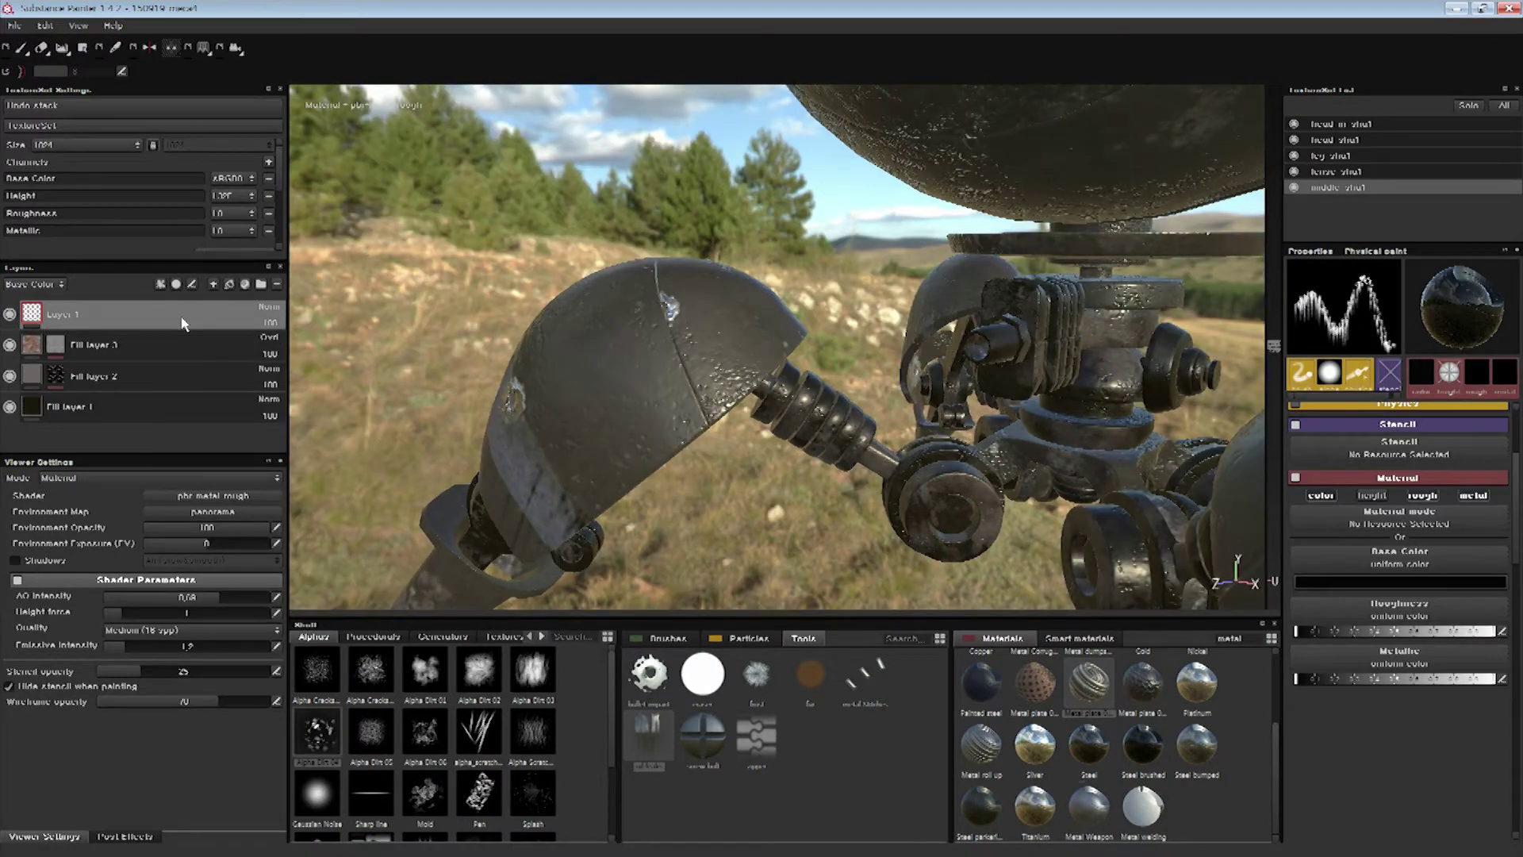
pyautogui.click(229, 284)
pyautogui.click(1197, 682)
pyautogui.click(1495, 778)
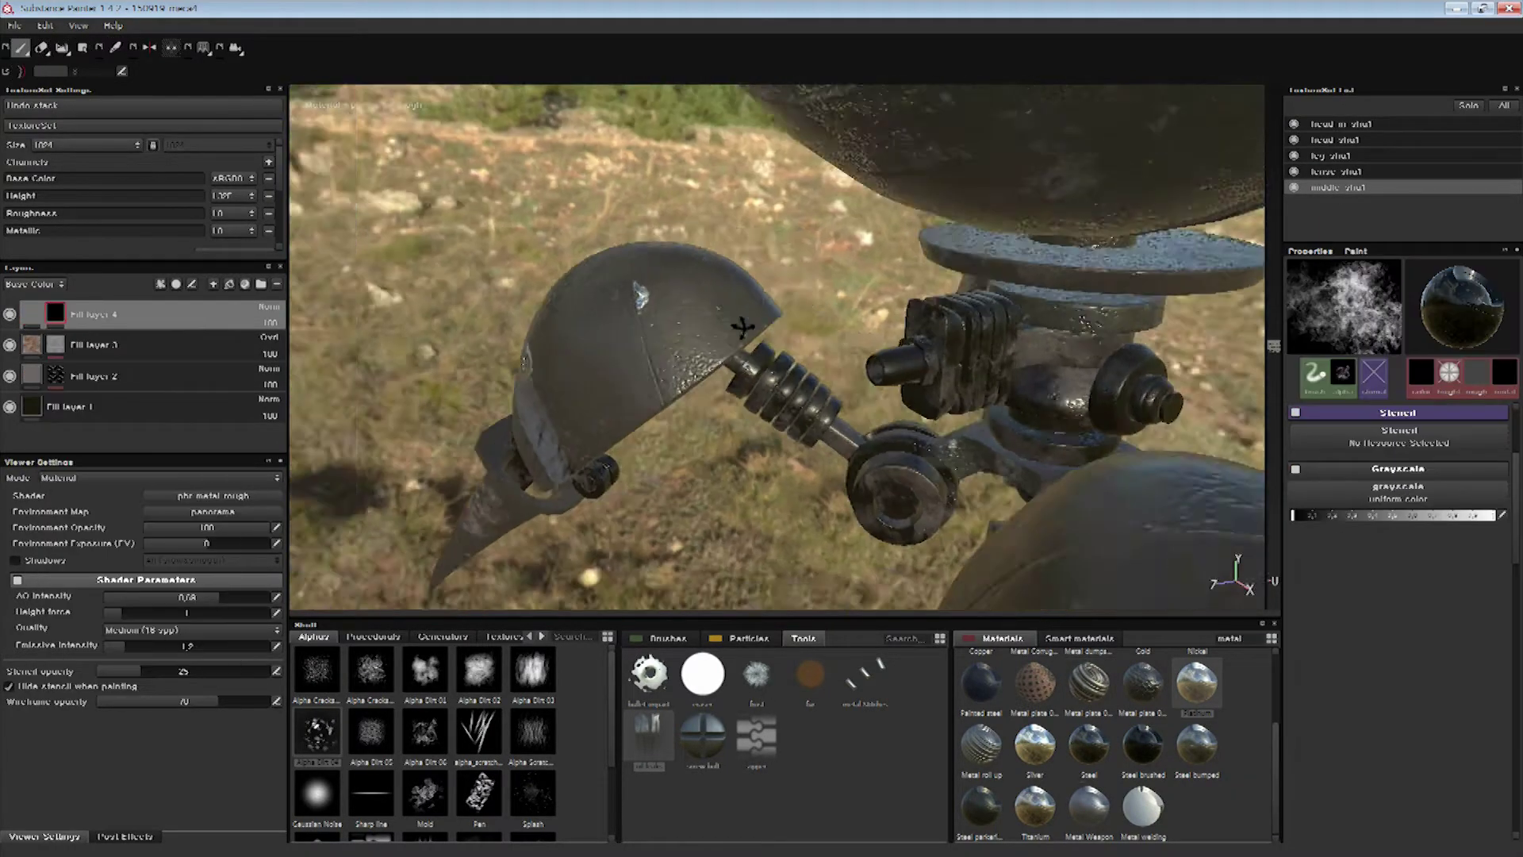
# Give Fill layer 4 a black mask with an MG Dirt generator, Invert turned off
pyautogui.click(191, 283)
pyautogui.click(198, 318)
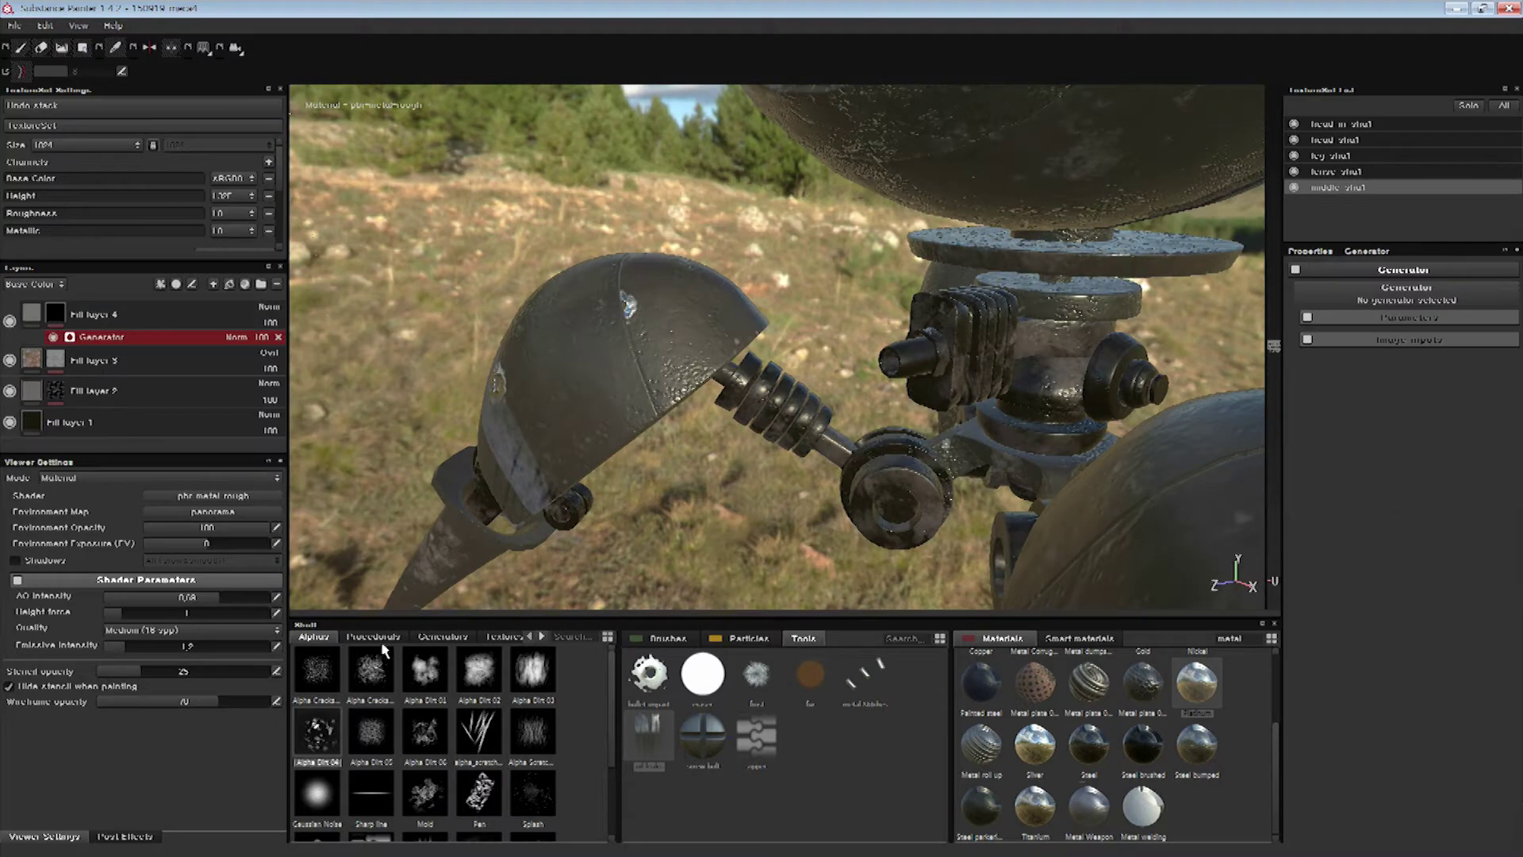
pyautogui.click(442, 636)
pyautogui.moveTo(370, 670); pyautogui.dragTo(1404, 294)
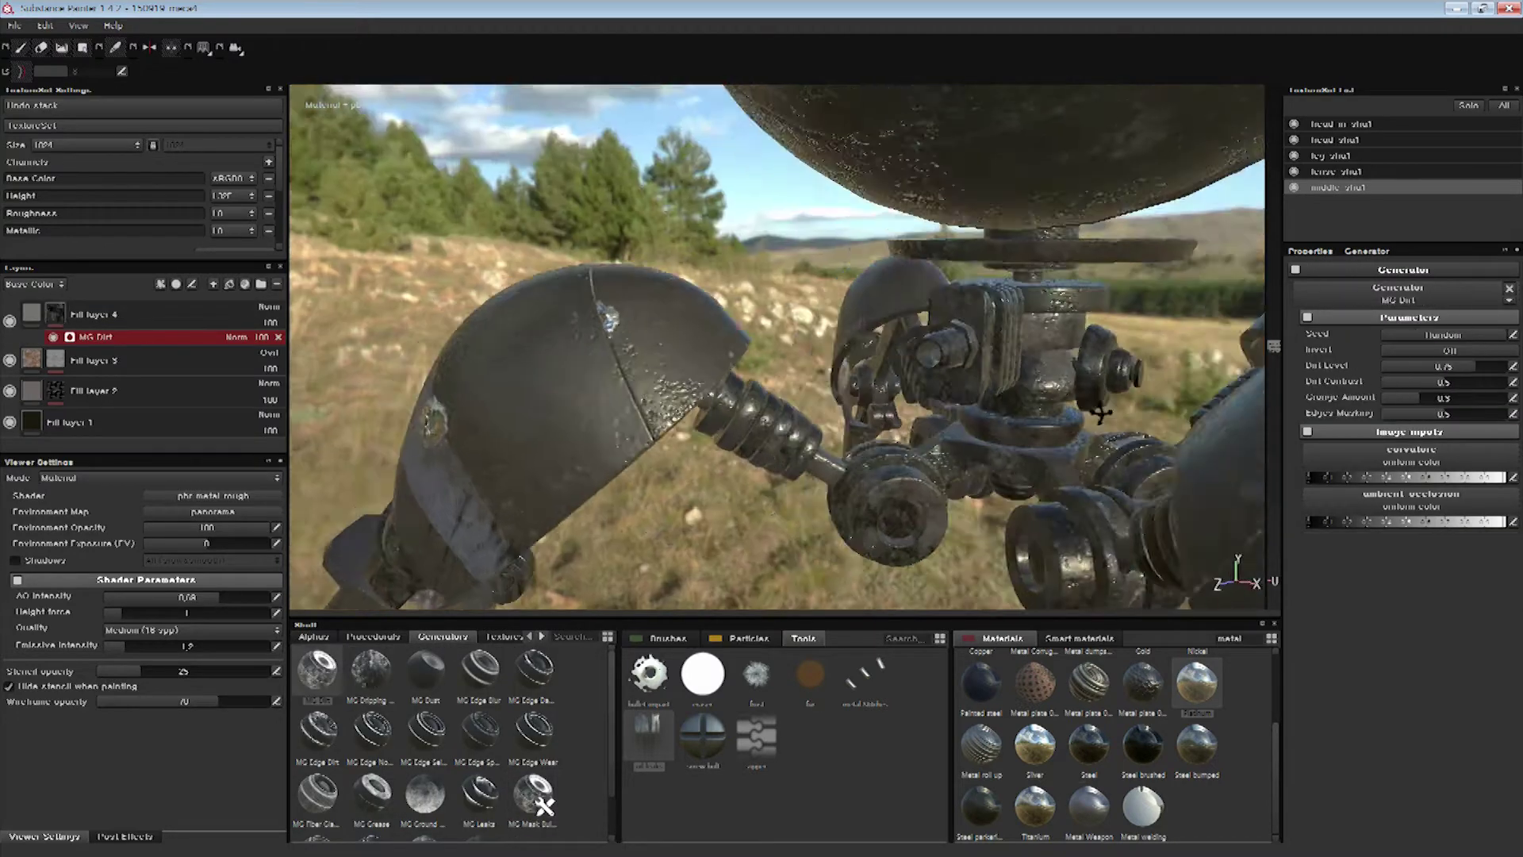
pyautogui.moveTo(317, 670); pyautogui.dragTo(1400, 293)
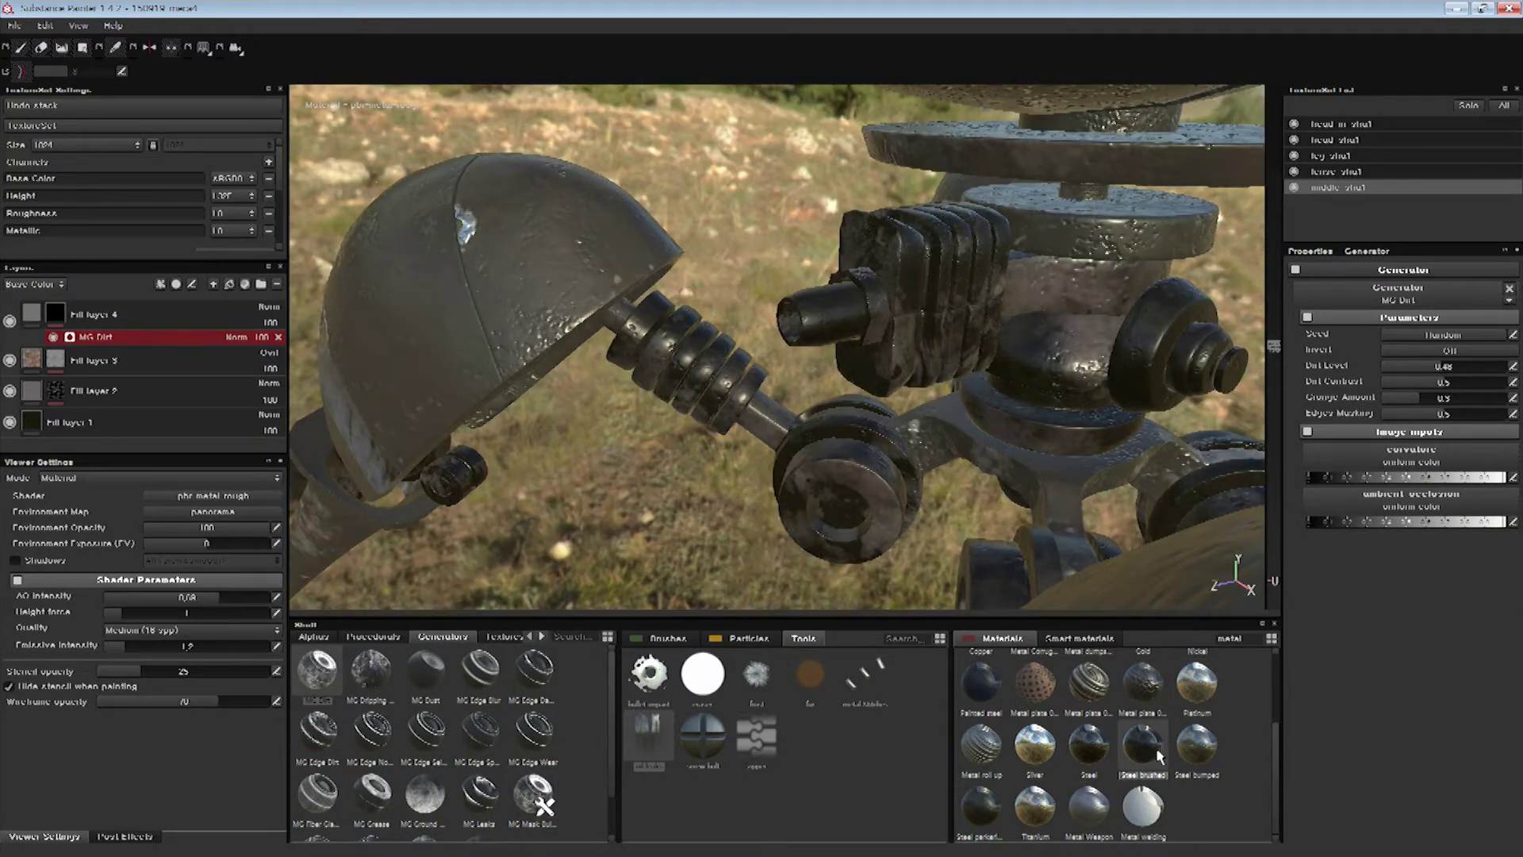
pyautogui.click(44, 314)
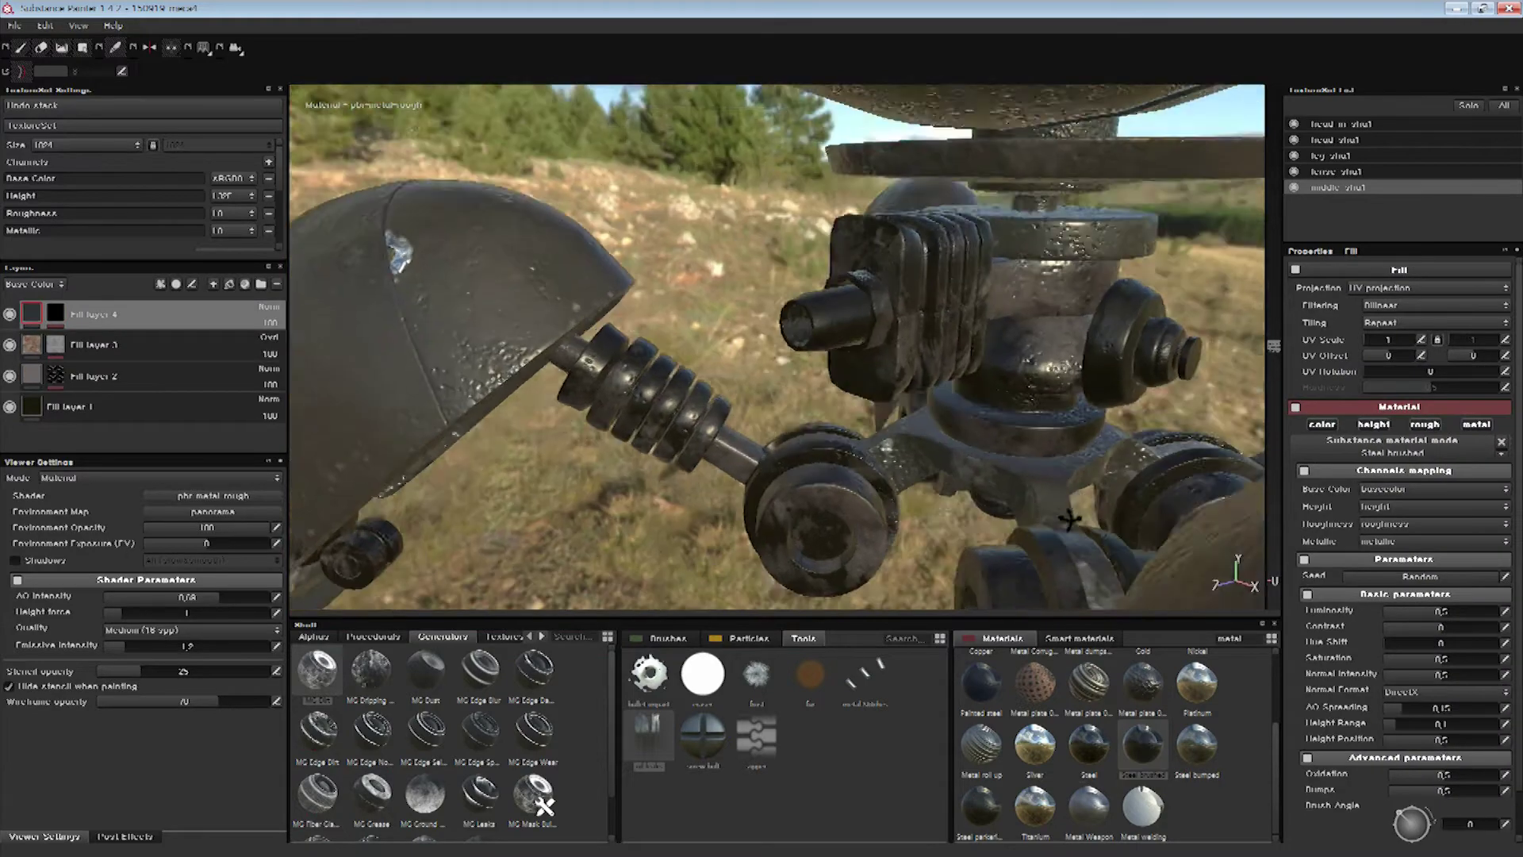
pyautogui.click(57, 315)
pyautogui.click(1434, 359)
pyautogui.press('f')
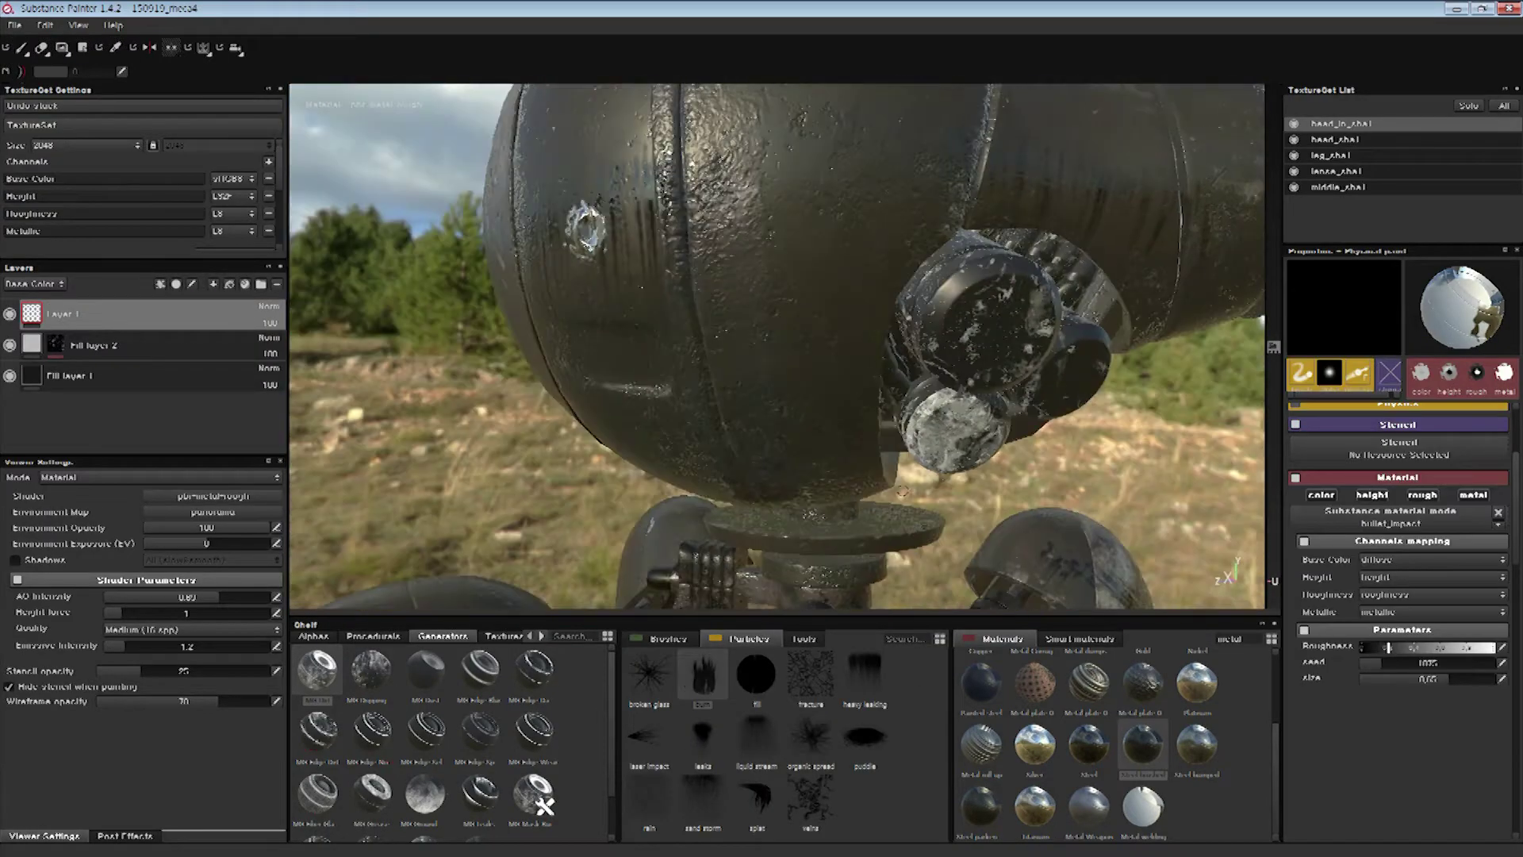
# Pick Metal plate 01 to paint onto the head_in_zhal inner head parts
pyautogui.click(1143, 682)
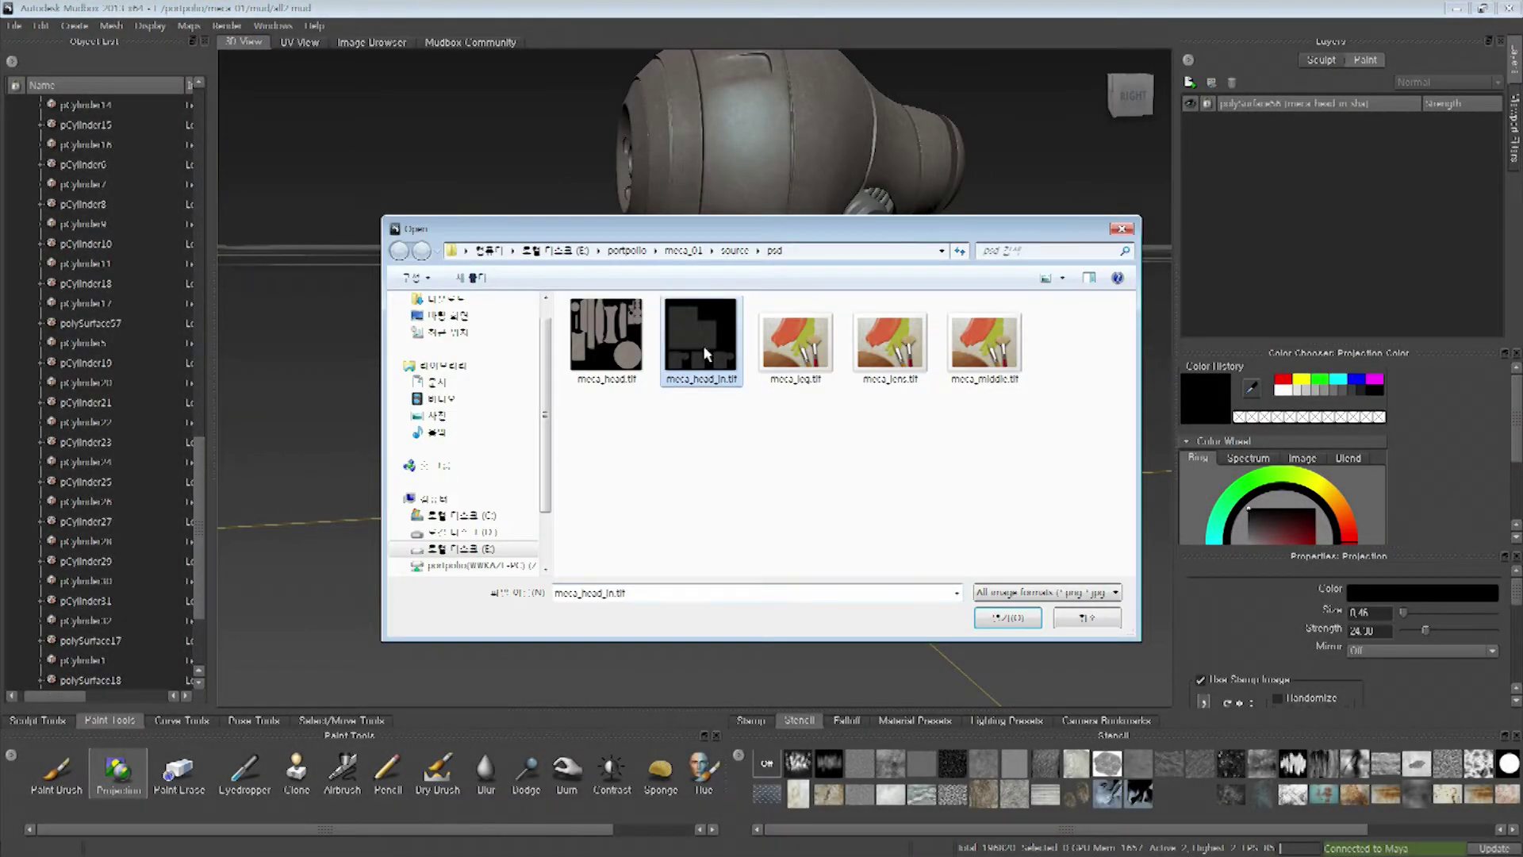
# Import the head texture and meca_lens.tif as Diffuse paint layers
pyautogui.doubleClick(705, 354)
pyautogui.press('Return')
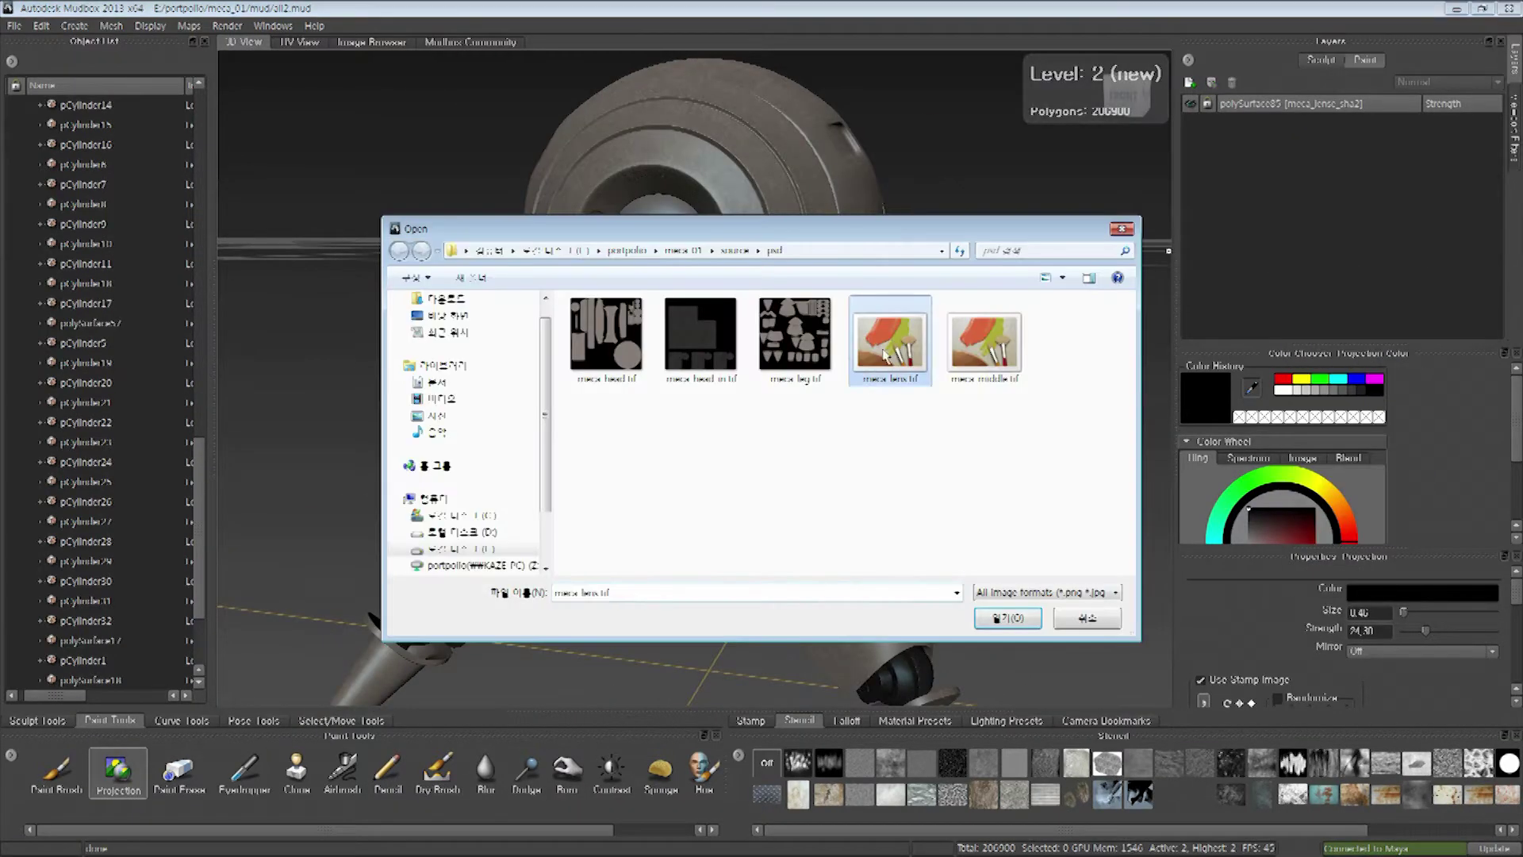
pyautogui.click(761, 457)
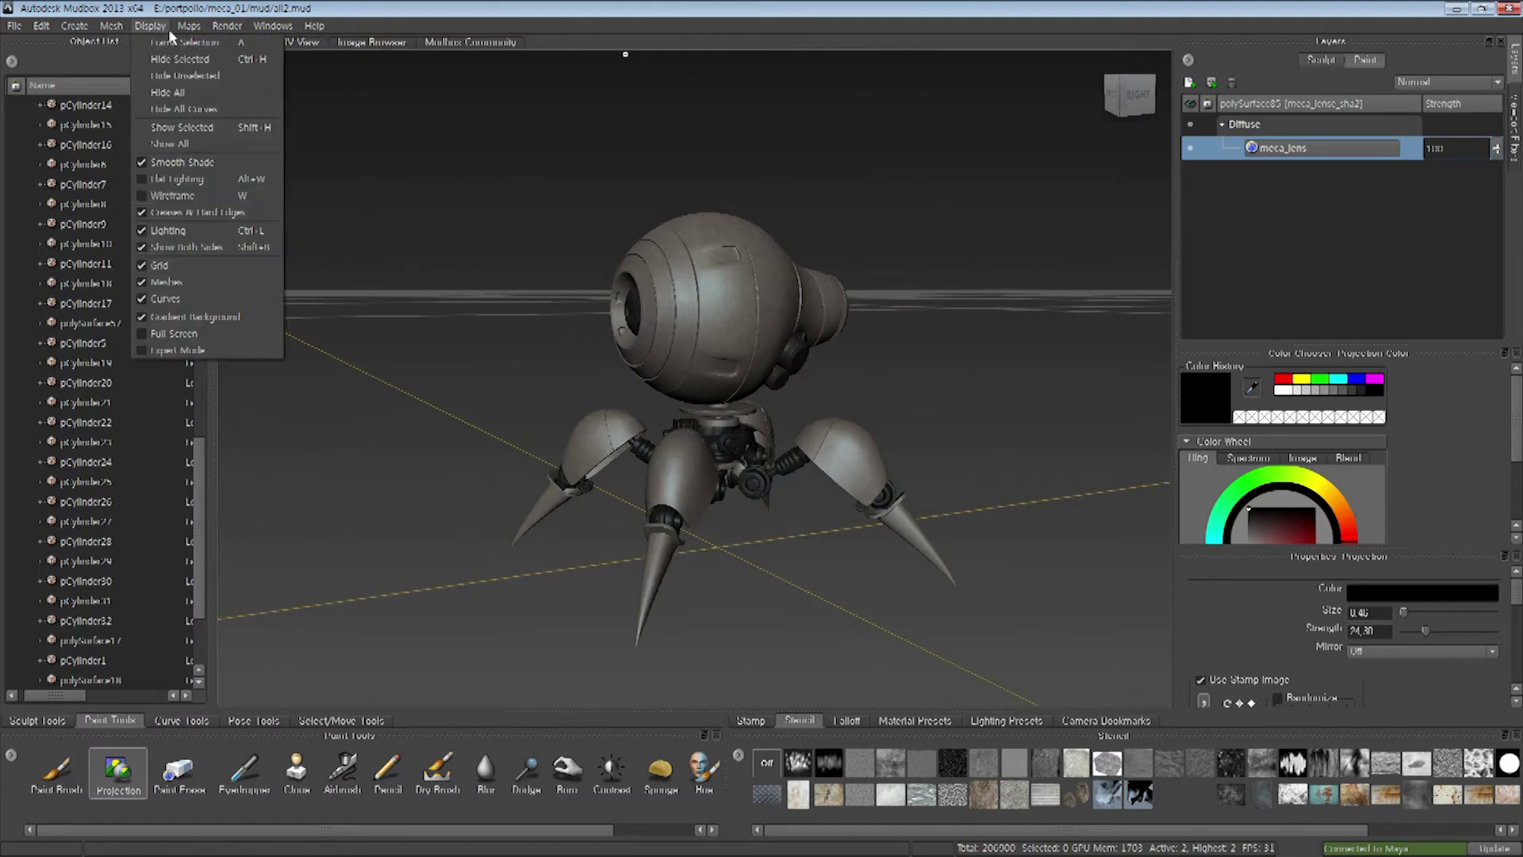
# Hide the viewport grid and set the leg material's specular colour to black
pyautogui.click(150, 25)
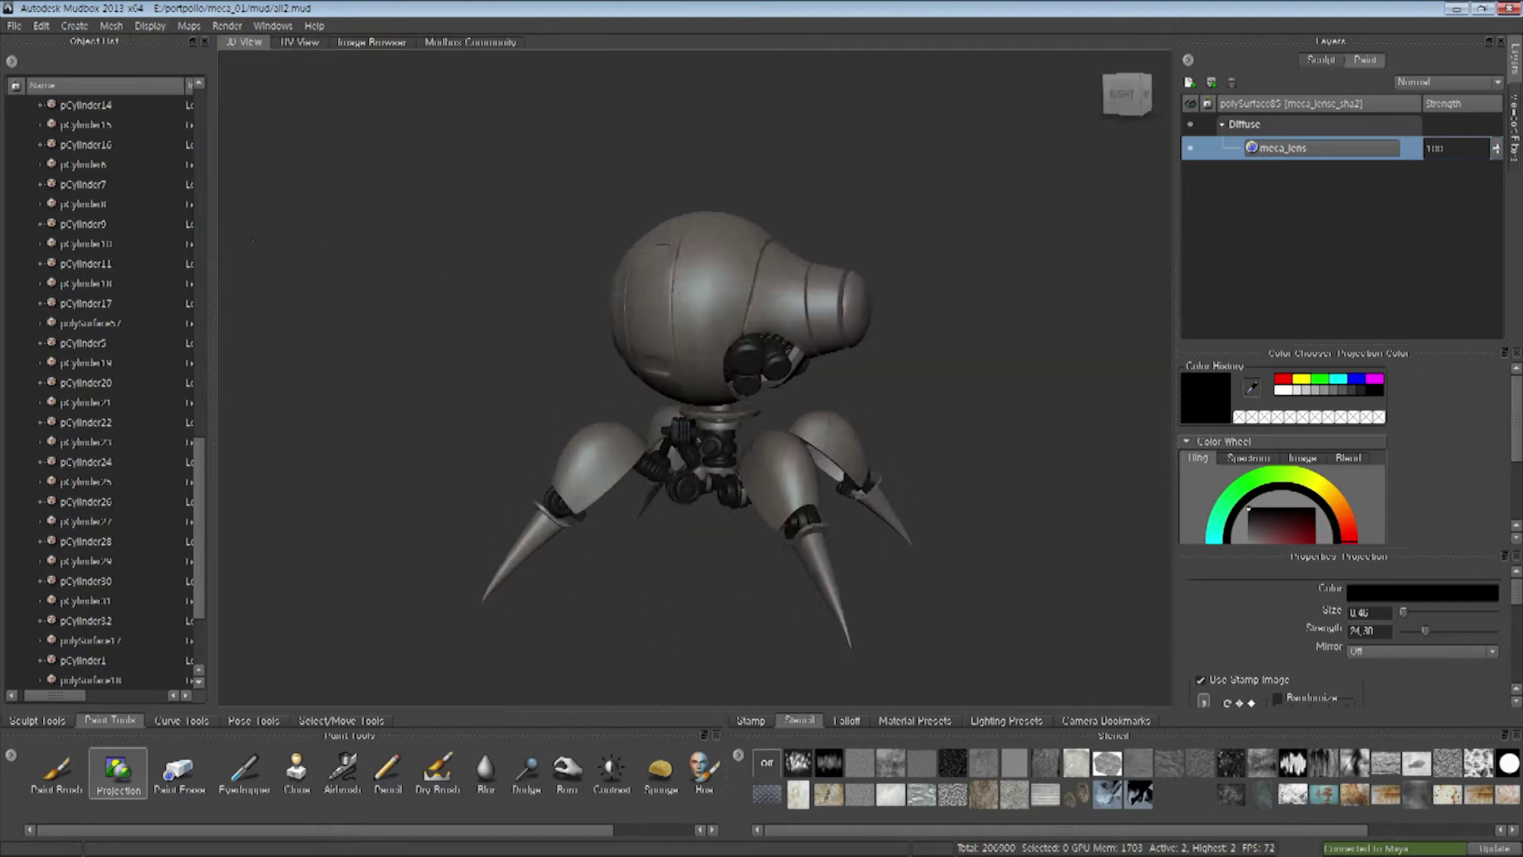
pyautogui.click(150, 25)
pyautogui.click(437, 238)
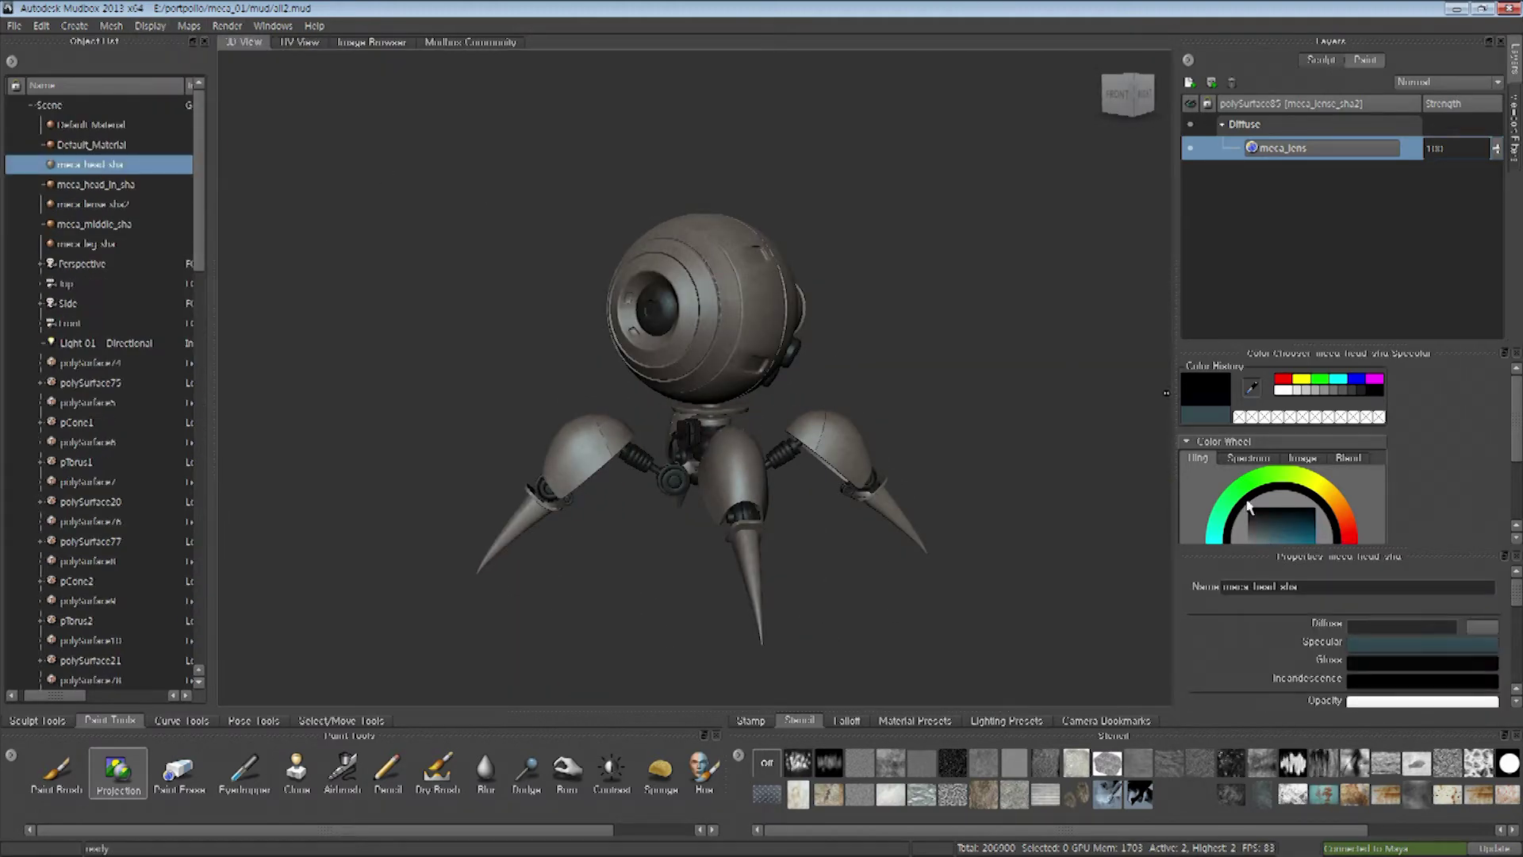
pyautogui.click(1384, 643)
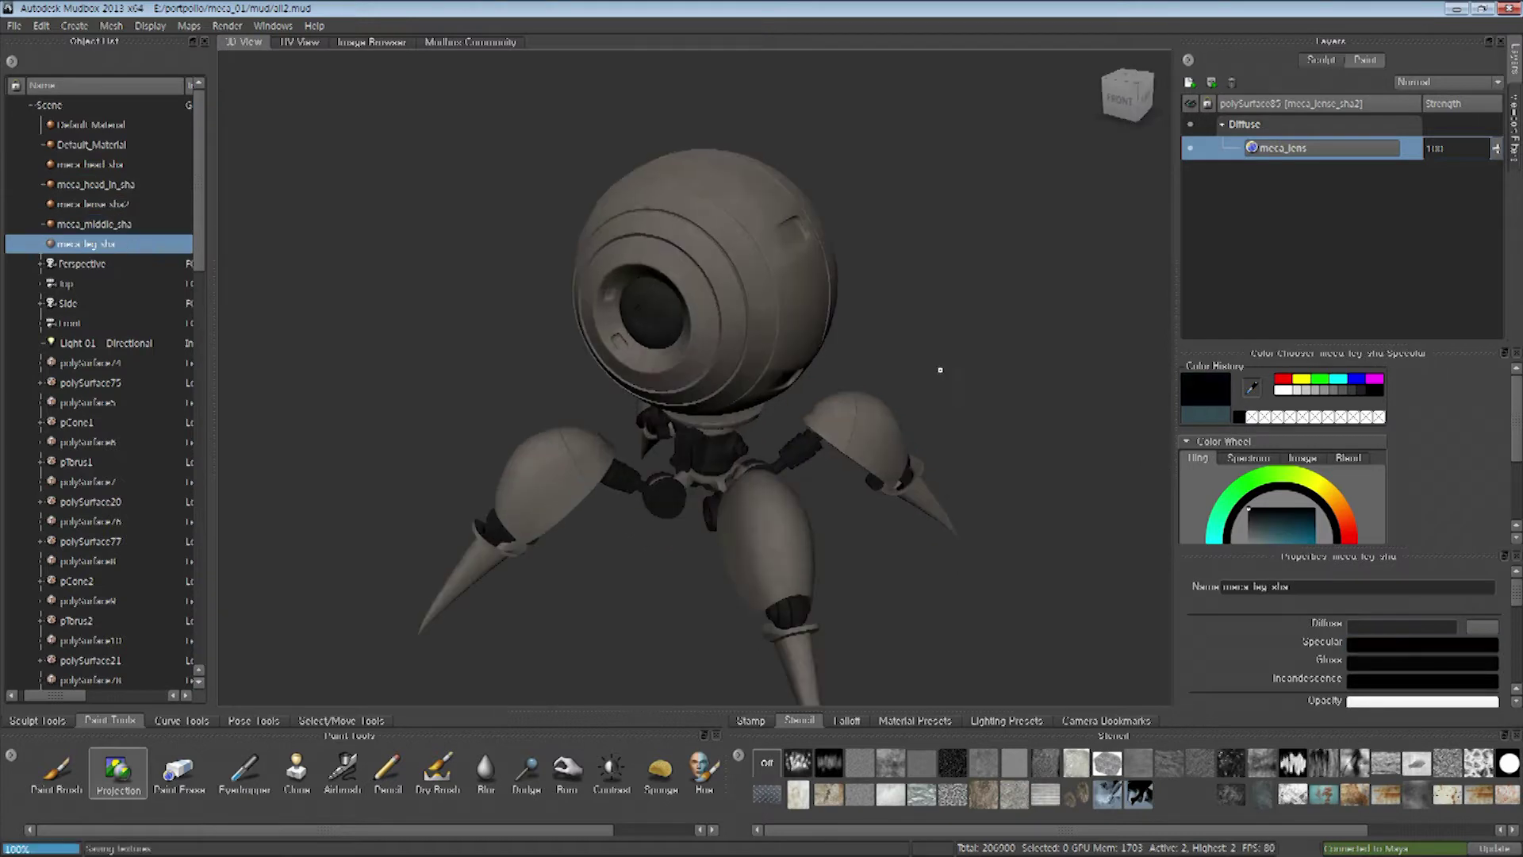
pyautogui.keyDown('alt'); pyautogui.moveTo(938, 367); pyautogui.dragTo(976, 333); pyautogui.keyUp('alt')
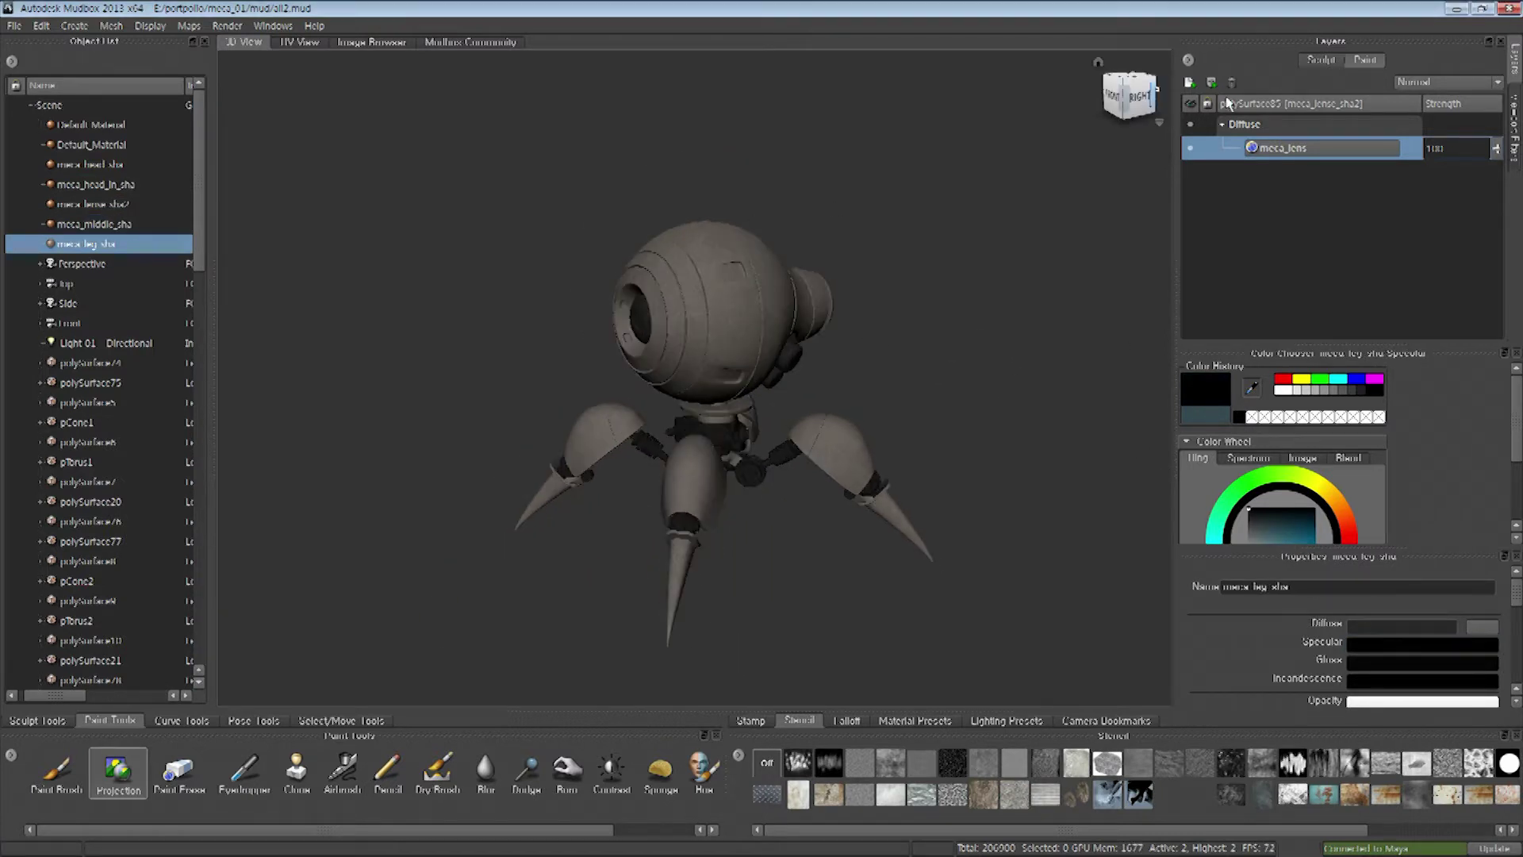
pyautogui.keyDown('alt'); pyautogui.moveTo(1103, 132); pyautogui.dragTo(808, 459); pyautogui.keyUp('alt')
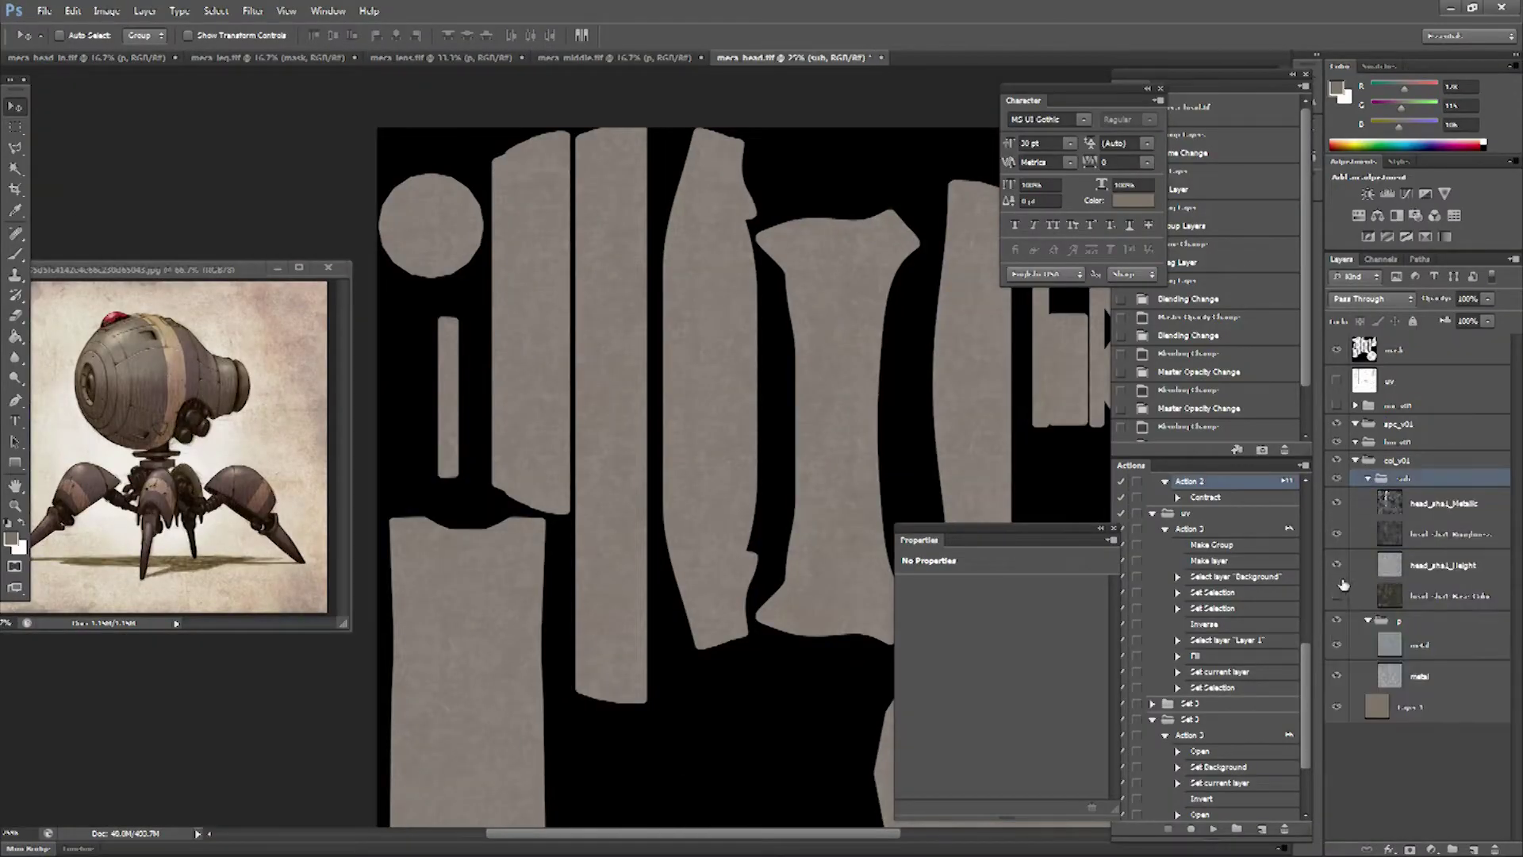
# Hide the Metallic, Roughness and Height layers, blend Base Color in Soft Light, and save
pyautogui.moveTo(1337, 502); pyautogui.dragTo(1337, 565)
pyautogui.click(1436, 595)
pyautogui.click(1371, 298)
pyautogui.scroll(-2, 1370, 300)
pyautogui.scroll(-2, 1371, 300)
pyautogui.hotkey('ctrl', 's')
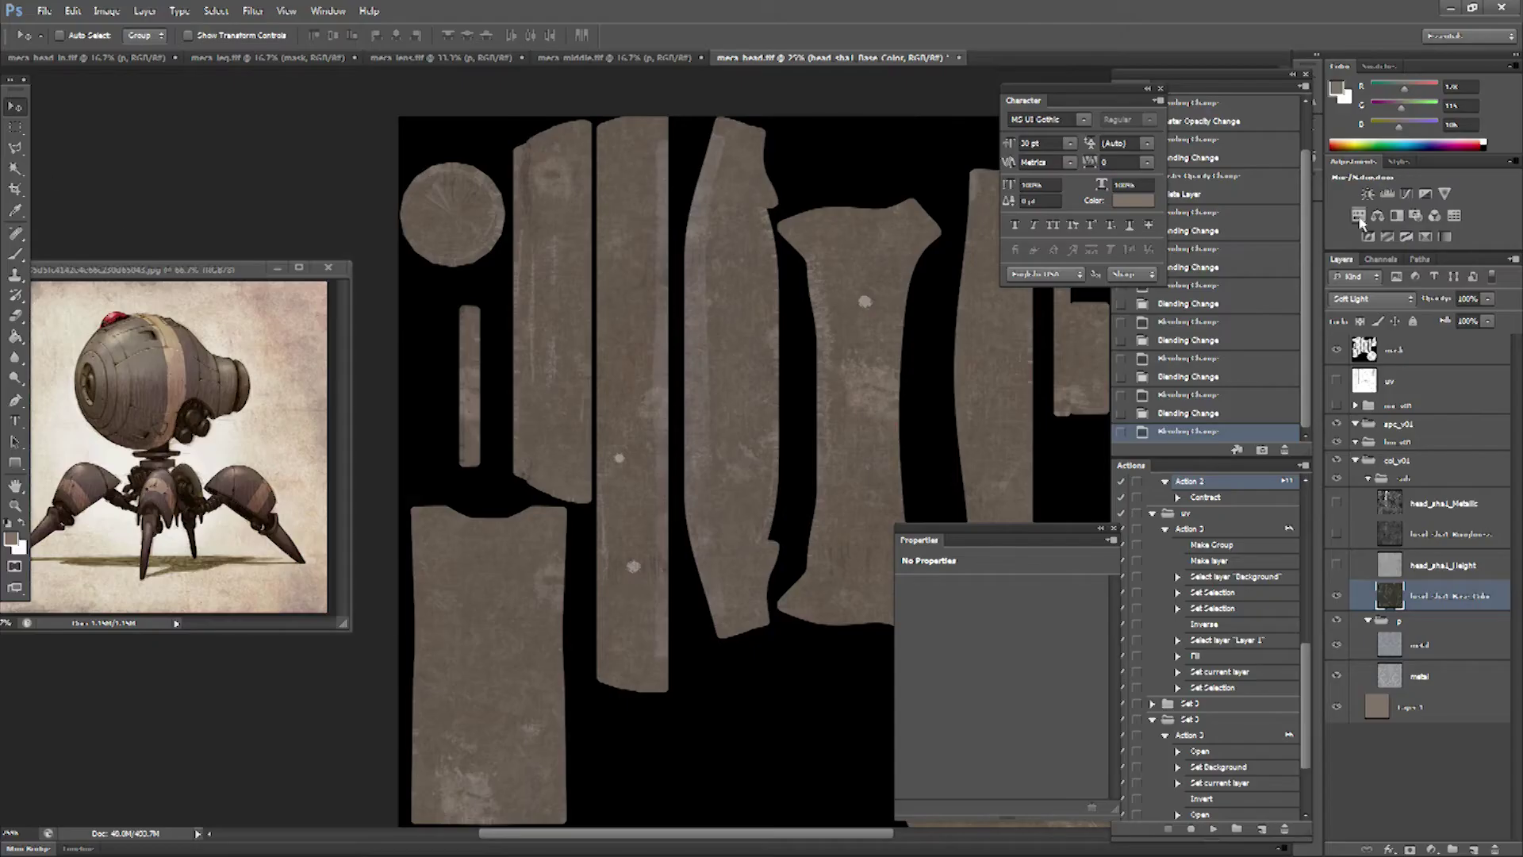
# Add a clipped Hue/Saturation adjustment with an inverted mask and lowered saturation
pyautogui.click(1359, 219)
pyautogui.hotkey('ctrl', 'alt', 'g')
pyautogui.hotkey('ctrl', 'i')
pyautogui.hotkey('ctrl', 'i')
pyautogui.moveTo(1073, 679); pyautogui.dragTo(980, 687)
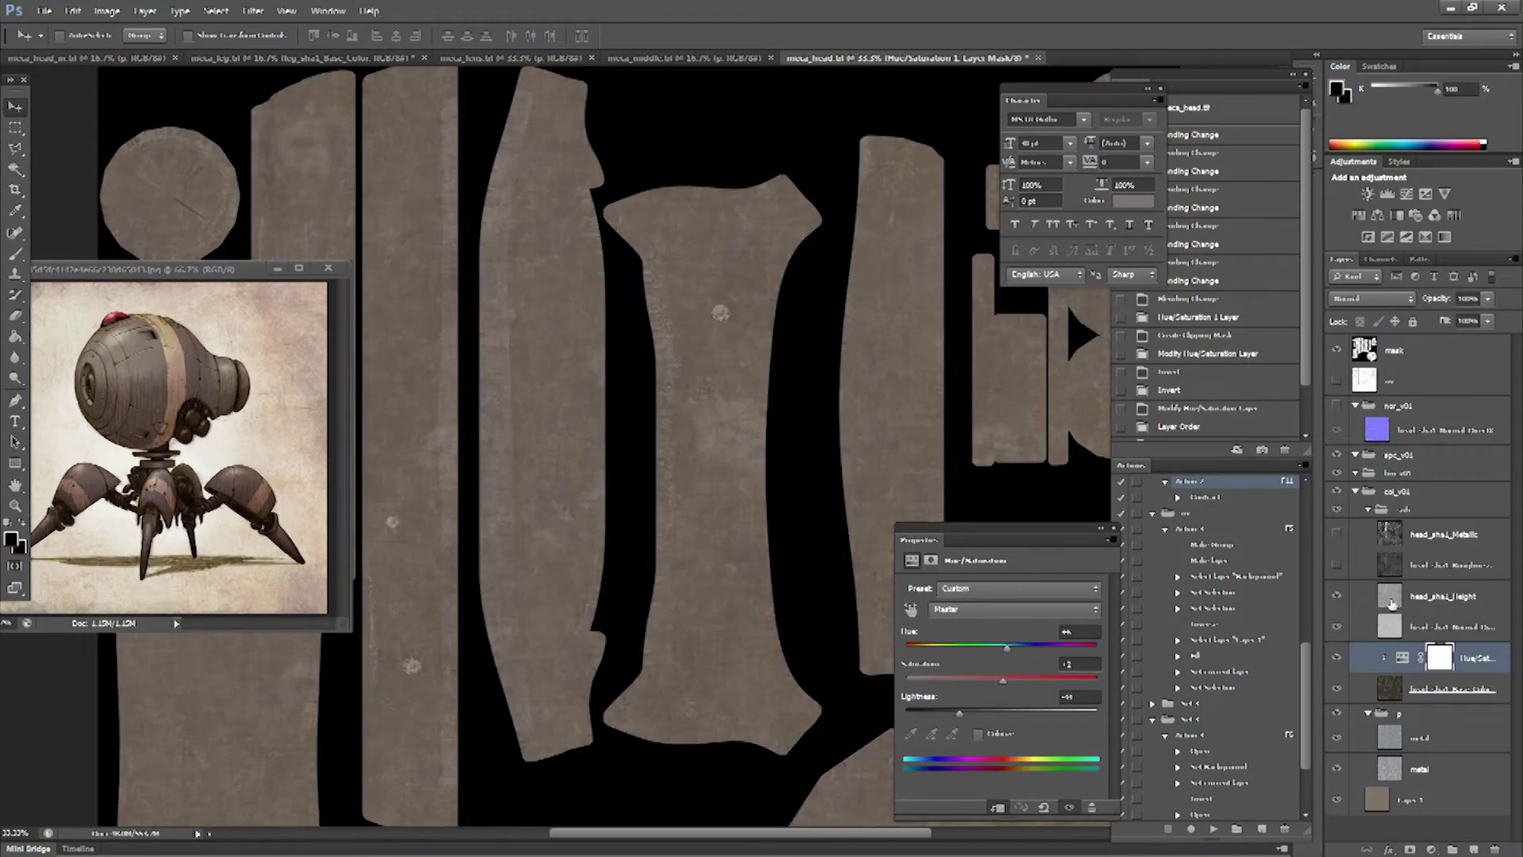
# Select the head_sha1_Height layer
pyautogui.click(1348, 599)
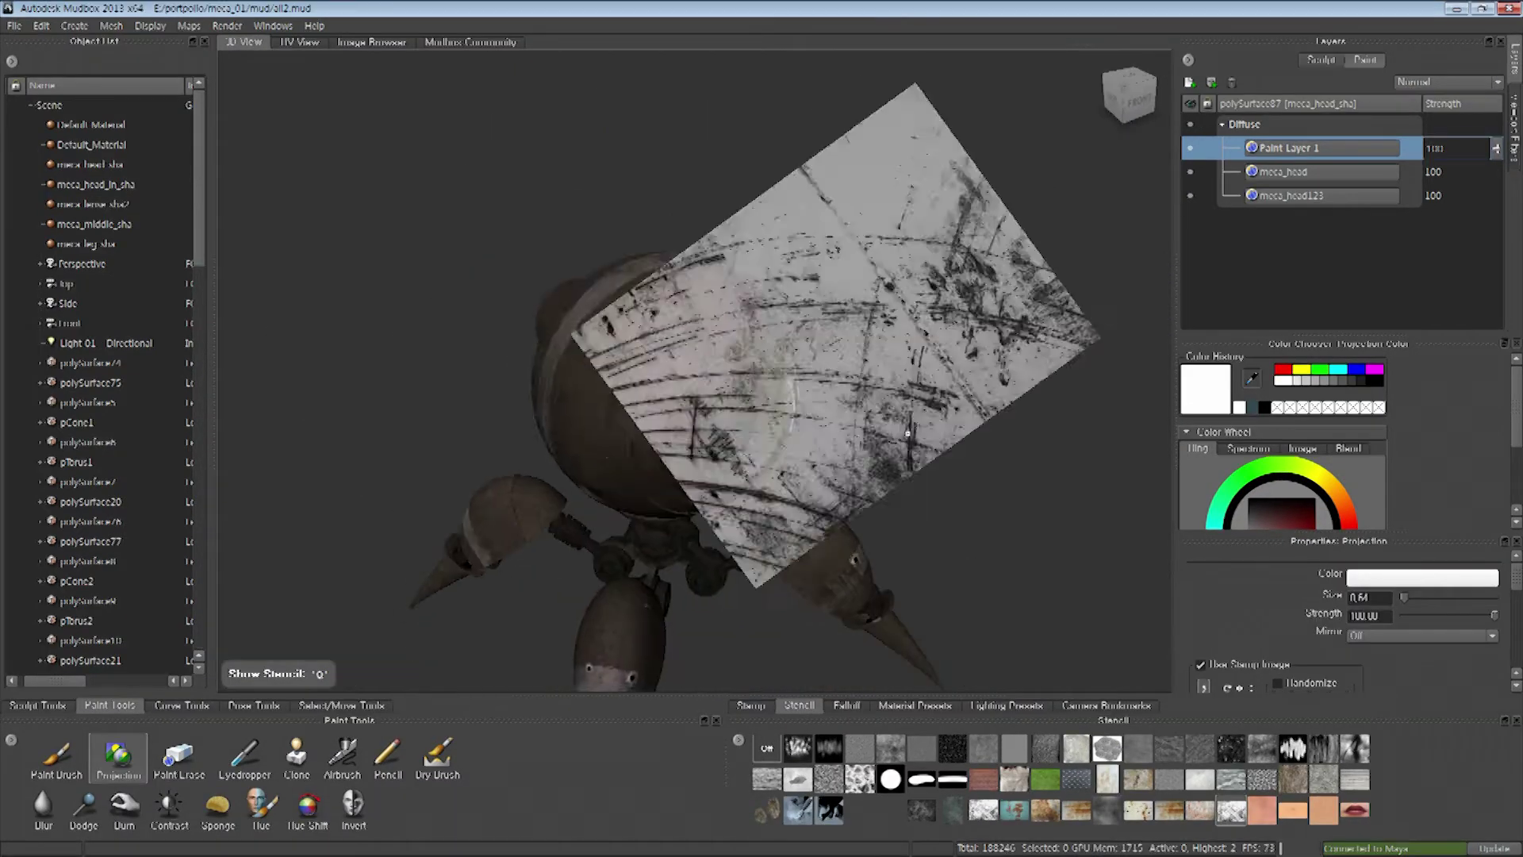
# Paint scratches on the head, toggling the stencil while checking its side and front views
pyautogui.press('q')
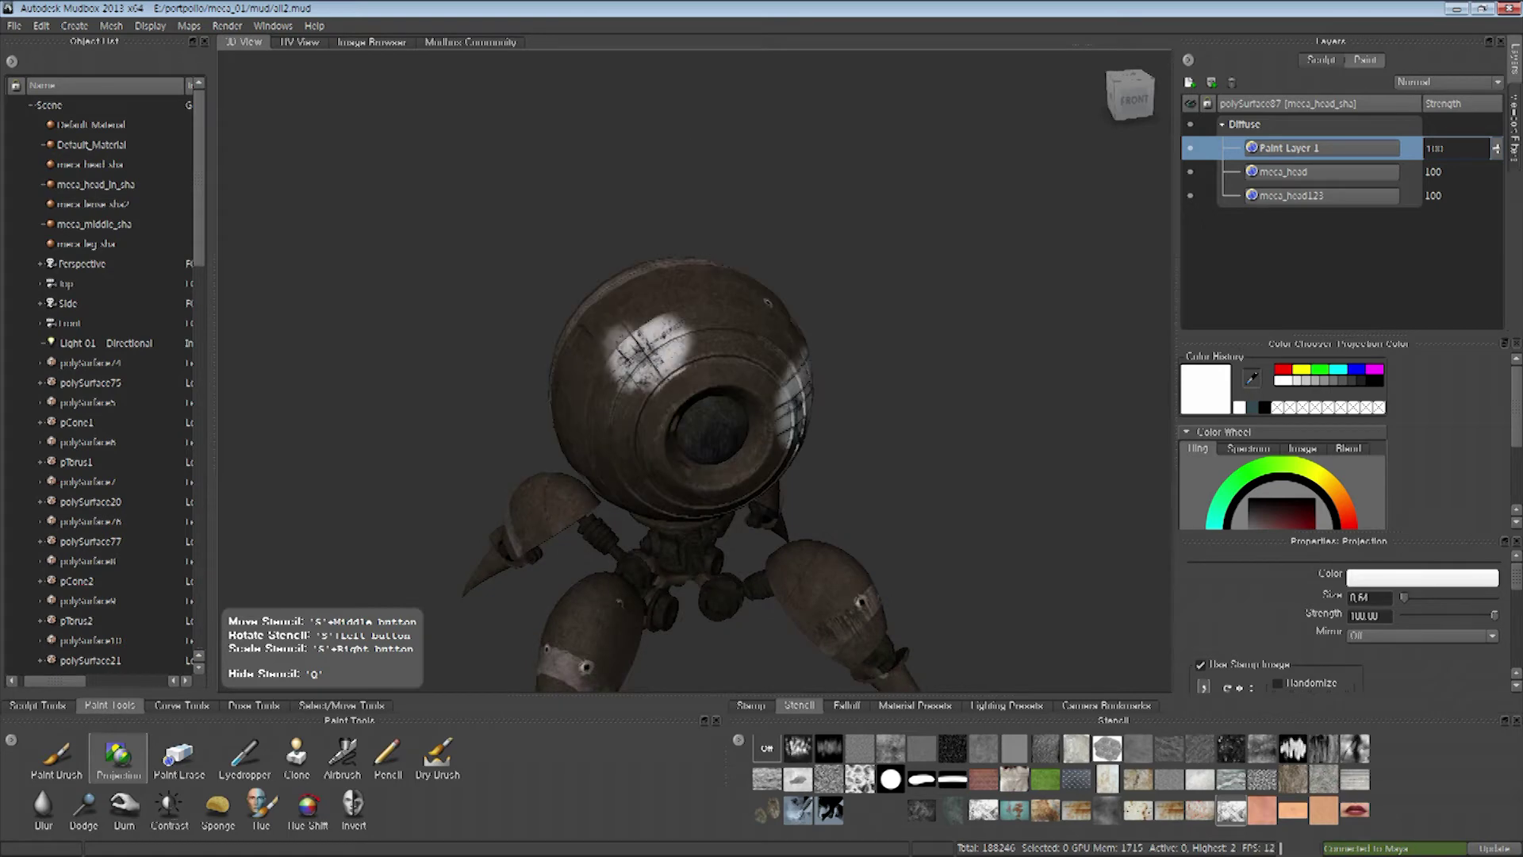
pyautogui.moveTo(907, 432)
pyautogui.keyDown('alt'); pyautogui.mouseDown()
pyautogui.moveTo(977, 395)
pyautogui.moveTo(1031, 444)
pyautogui.mouseUp(); pyautogui.keyUp('alt')
pyautogui.press('q')
pyautogui.press('q')
pyautogui.press('q')
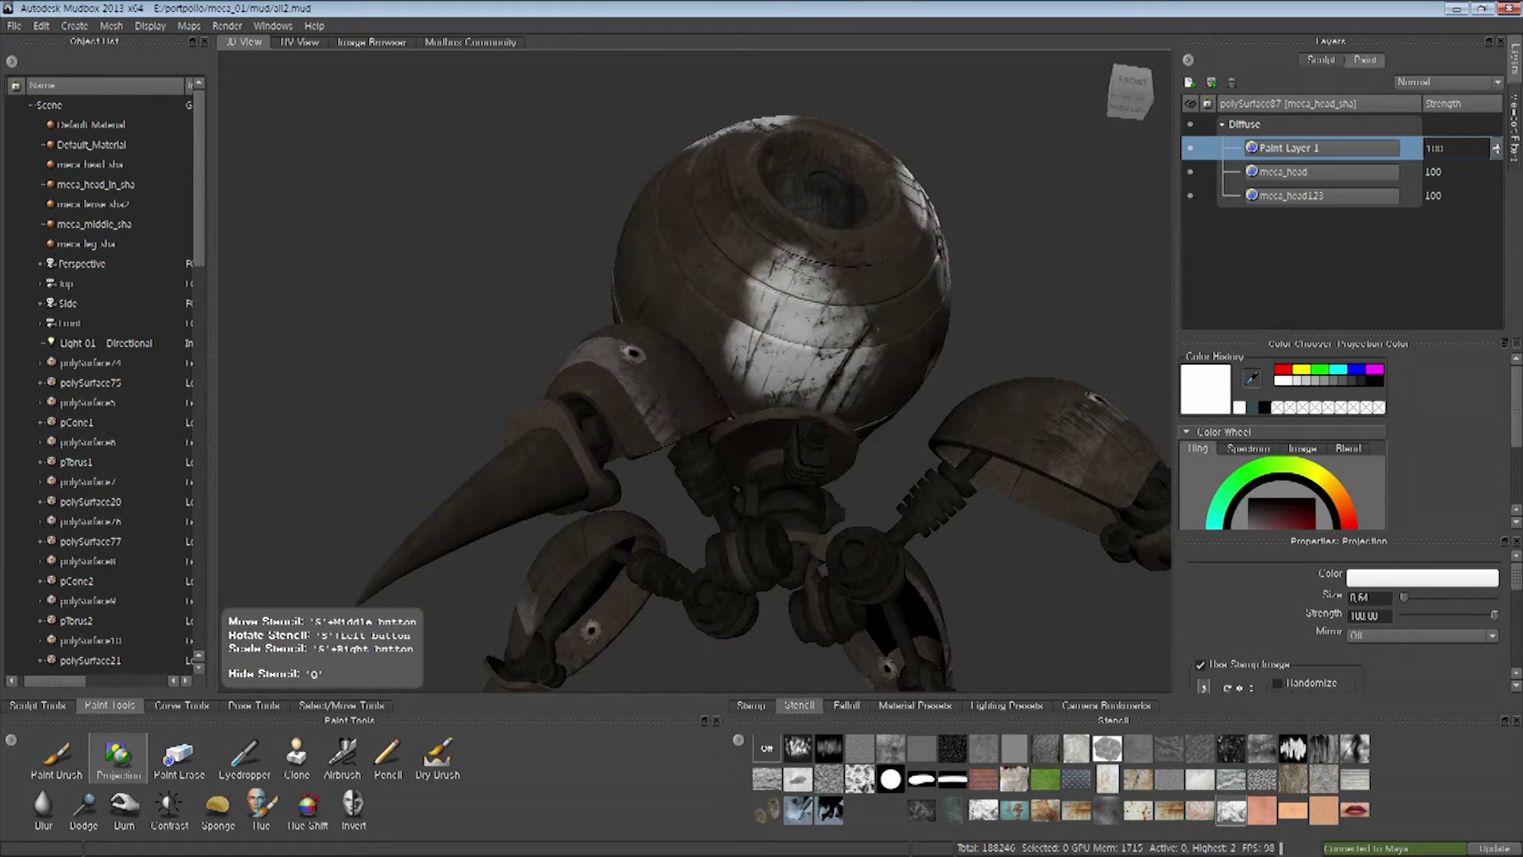
pyautogui.moveTo(962, 290)
pyautogui.keyDown('alt'); pyautogui.mouseDown()
pyautogui.moveTo(772, 328)
pyautogui.moveTo(714, 471)
pyautogui.mouseUp(); pyautogui.keyUp('alt')
pyautogui.press('q')
pyautogui.press('q')
pyautogui.press('q')
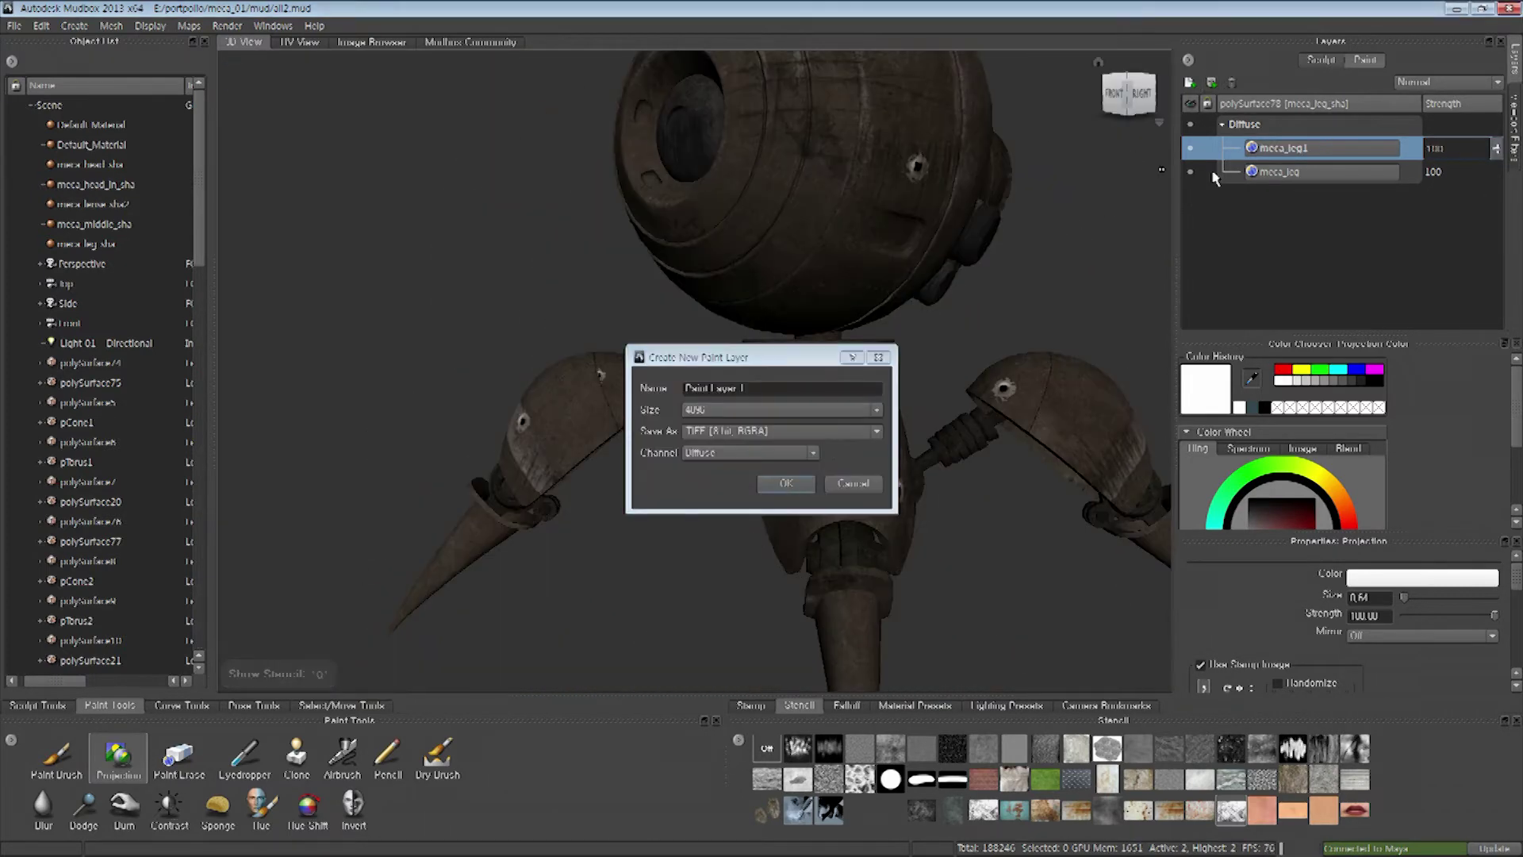
# Project the grime stencil over the legs and head, toggling the stencil around the robot
pyautogui.moveTo(872, 333)
pyautogui.keyDown('alt'); pyautogui.mouseDown()
pyautogui.moveTo(544, 220)
pyautogui.moveTo(442, 204)
pyautogui.mouseUp(); pyautogui.keyUp('alt')
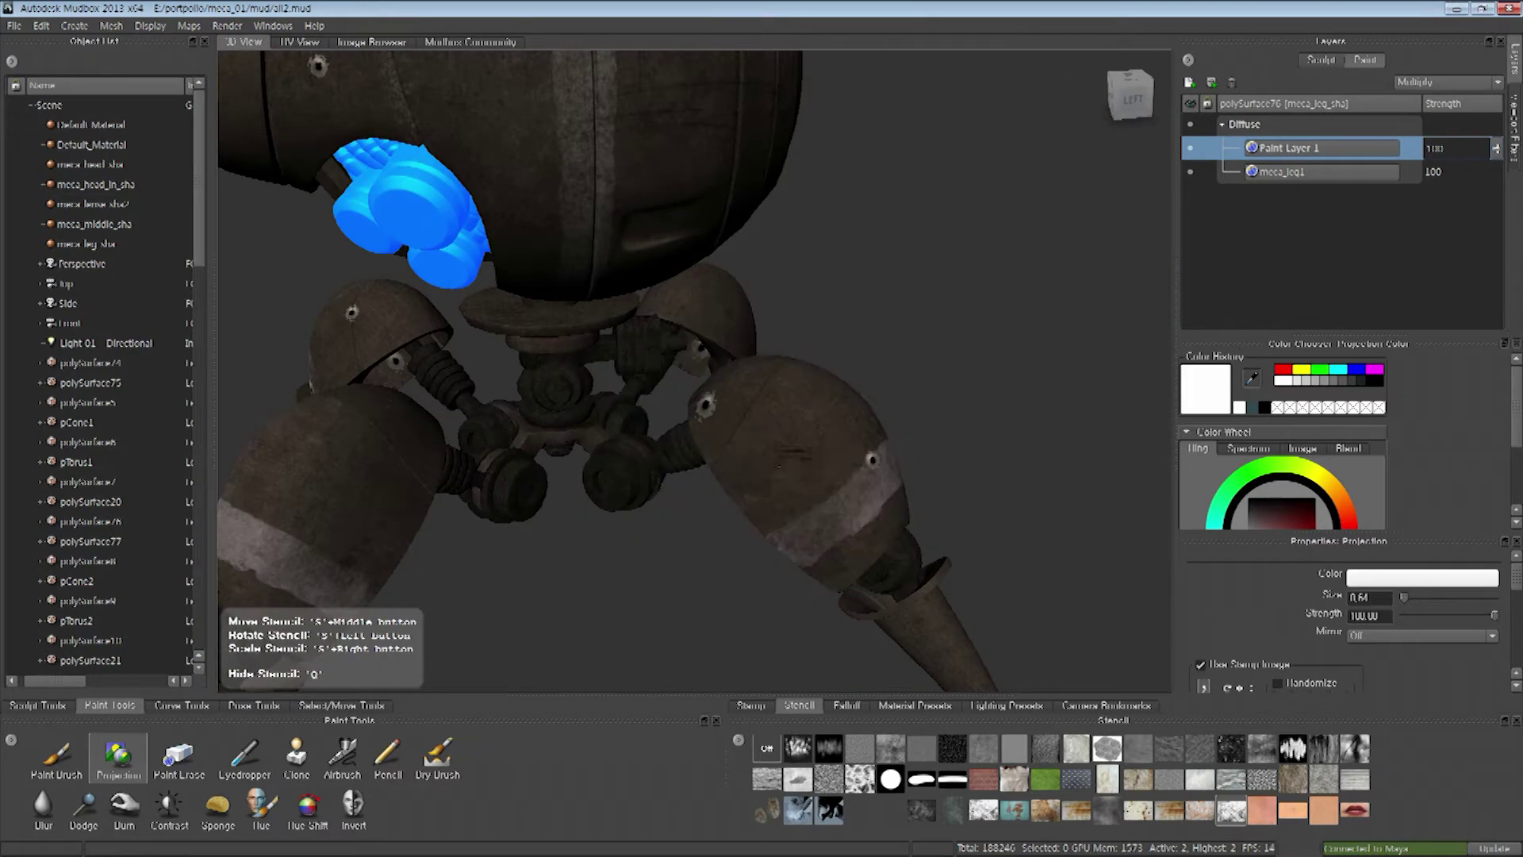
pyautogui.press('q')
pyautogui.keyDown('alt'); pyautogui.moveTo(714, 357); pyautogui.dragTo(507, 318); pyautogui.keyUp('alt')
pyautogui.press('q')
pyautogui.press('q')
pyautogui.moveTo(655, 407)
pyautogui.keyDown('alt'); pyautogui.mouseDown()
pyautogui.moveTo(746, 508)
pyautogui.moveTo(918, 377)
pyautogui.moveTo(782, 336)
pyautogui.mouseUp(); pyautogui.keyUp('alt')
pyautogui.press('q')
pyautogui.press('q')
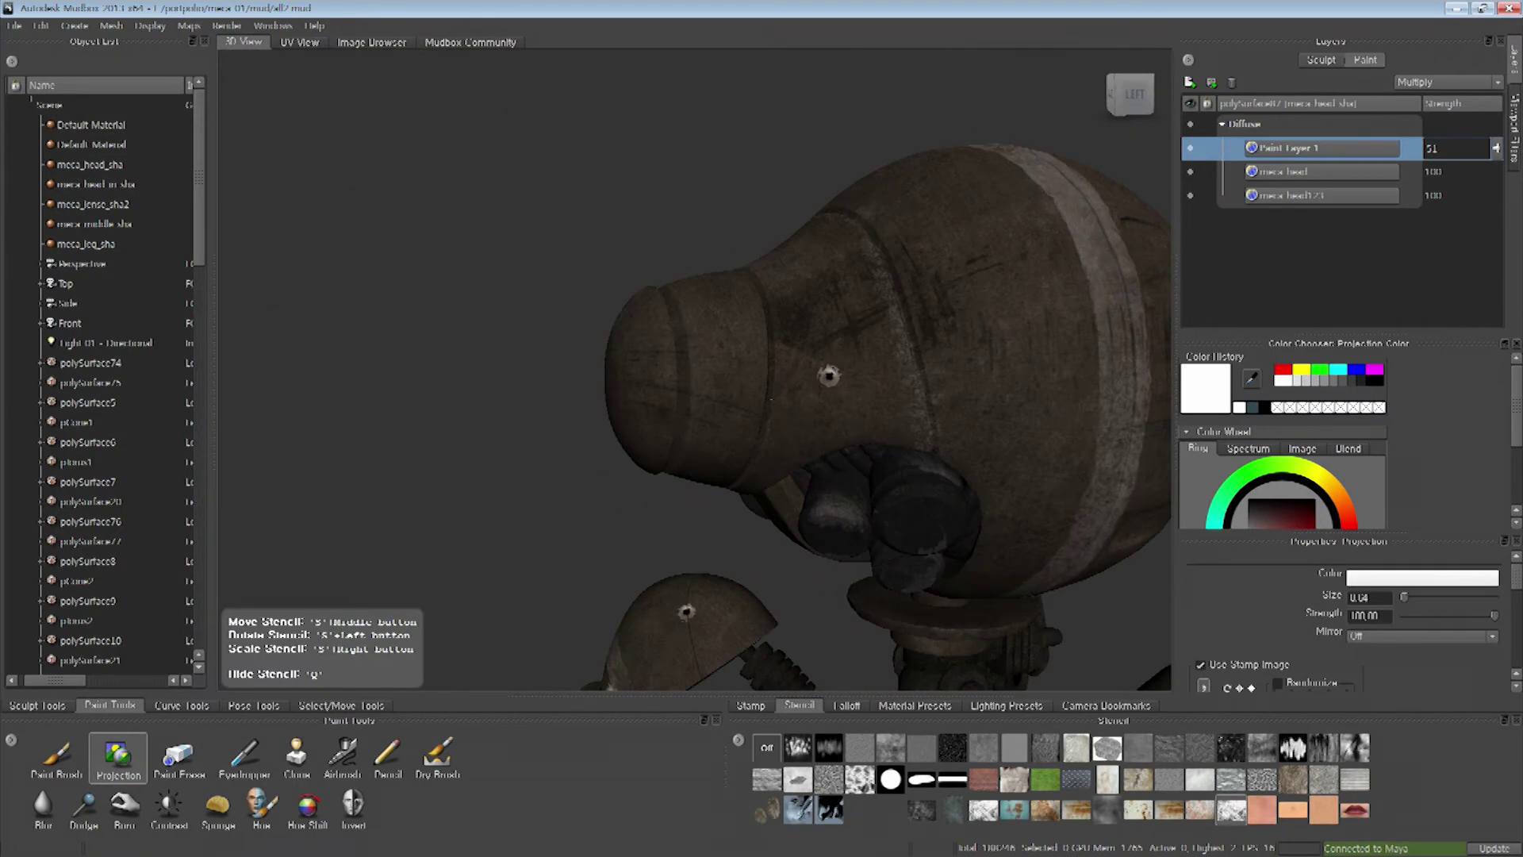
pyautogui.keyDown('alt'); pyautogui.moveTo(826, 469); pyautogui.dragTo(642, 325); pyautogui.keyUp('alt')
pyautogui.press('q')
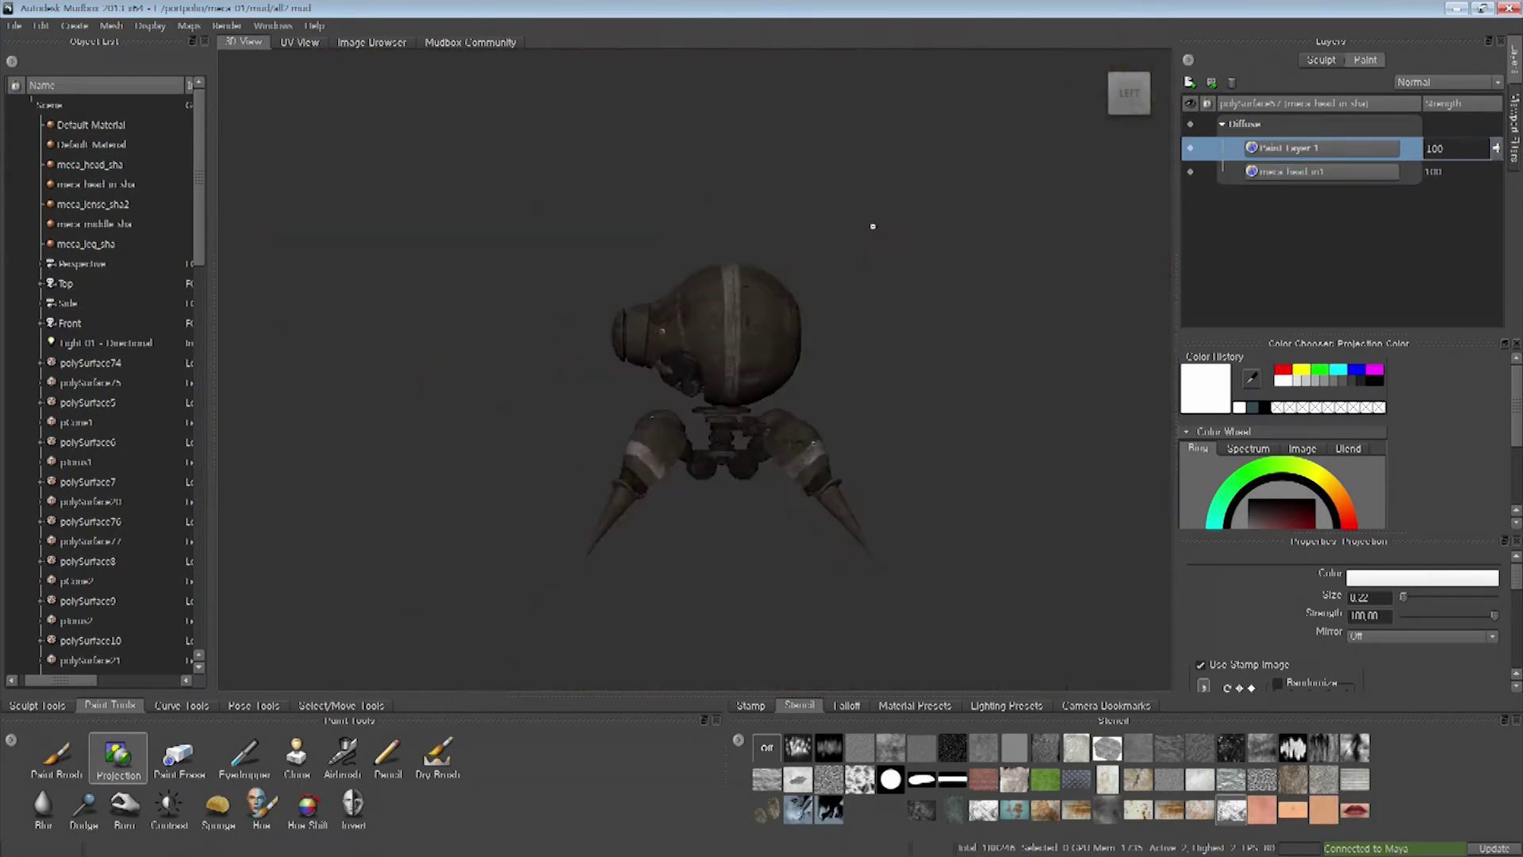
pyautogui.keyDown('alt'); pyautogui.moveTo(870, 227); pyautogui.dragTo(1233, 87); pyautogui.keyUp('alt')
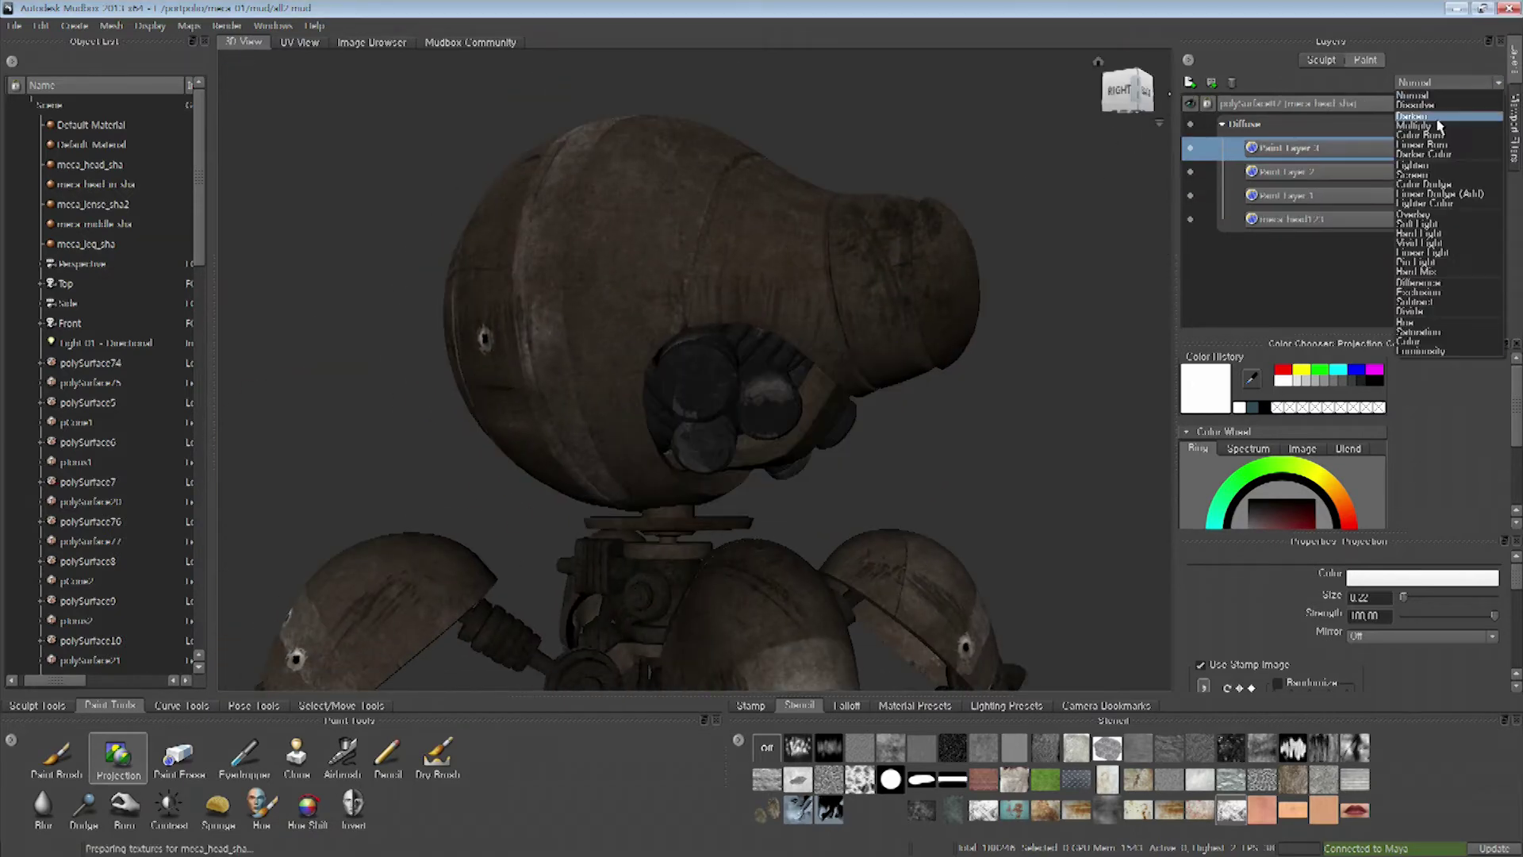
# Set the new head paint layer to Multiply and inspect the head from several angles
pyautogui.click(1438, 126)
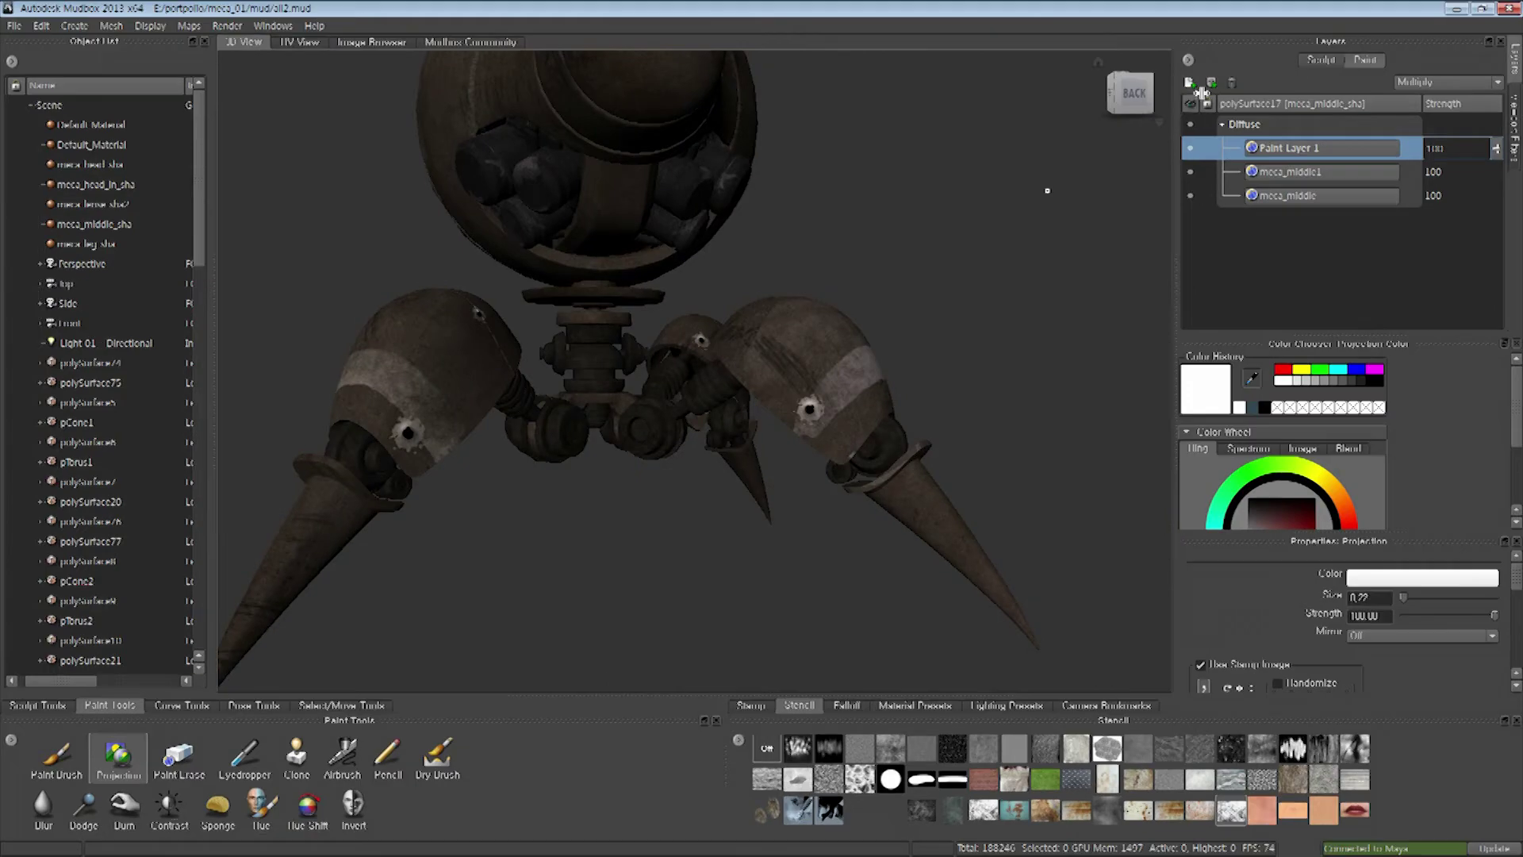
pyautogui.keyDown('alt'); pyautogui.moveTo(841, 246); pyautogui.dragTo(888, 199, button='right'); pyautogui.keyUp('alt')
pyautogui.keyDown('alt'); pyautogui.moveTo(888, 198); pyautogui.dragTo(943, 297); pyautogui.keyUp('alt')
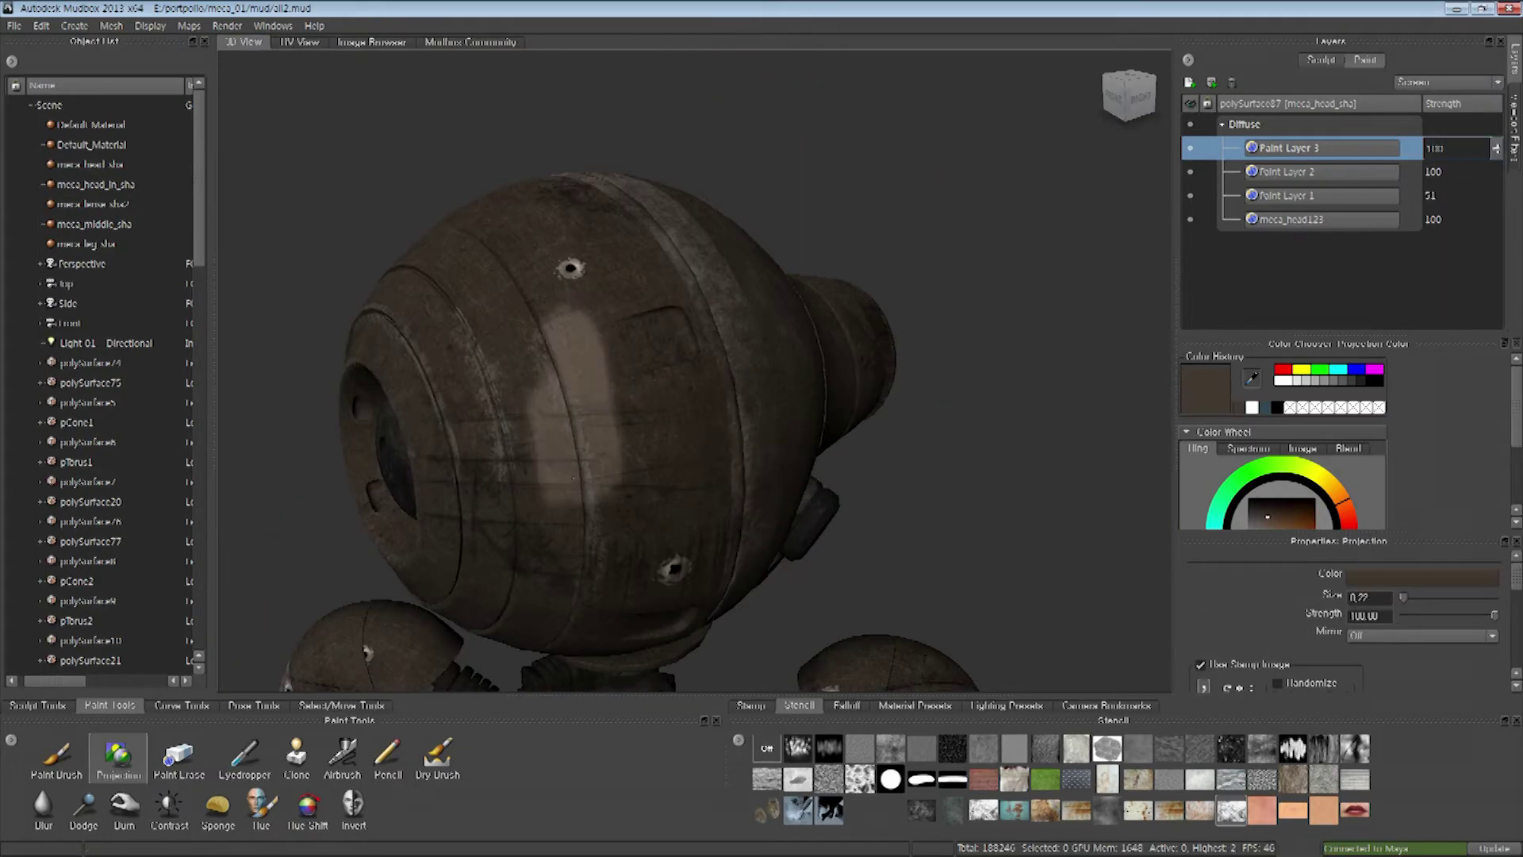
pyautogui.scroll(-2, 1344, 687)
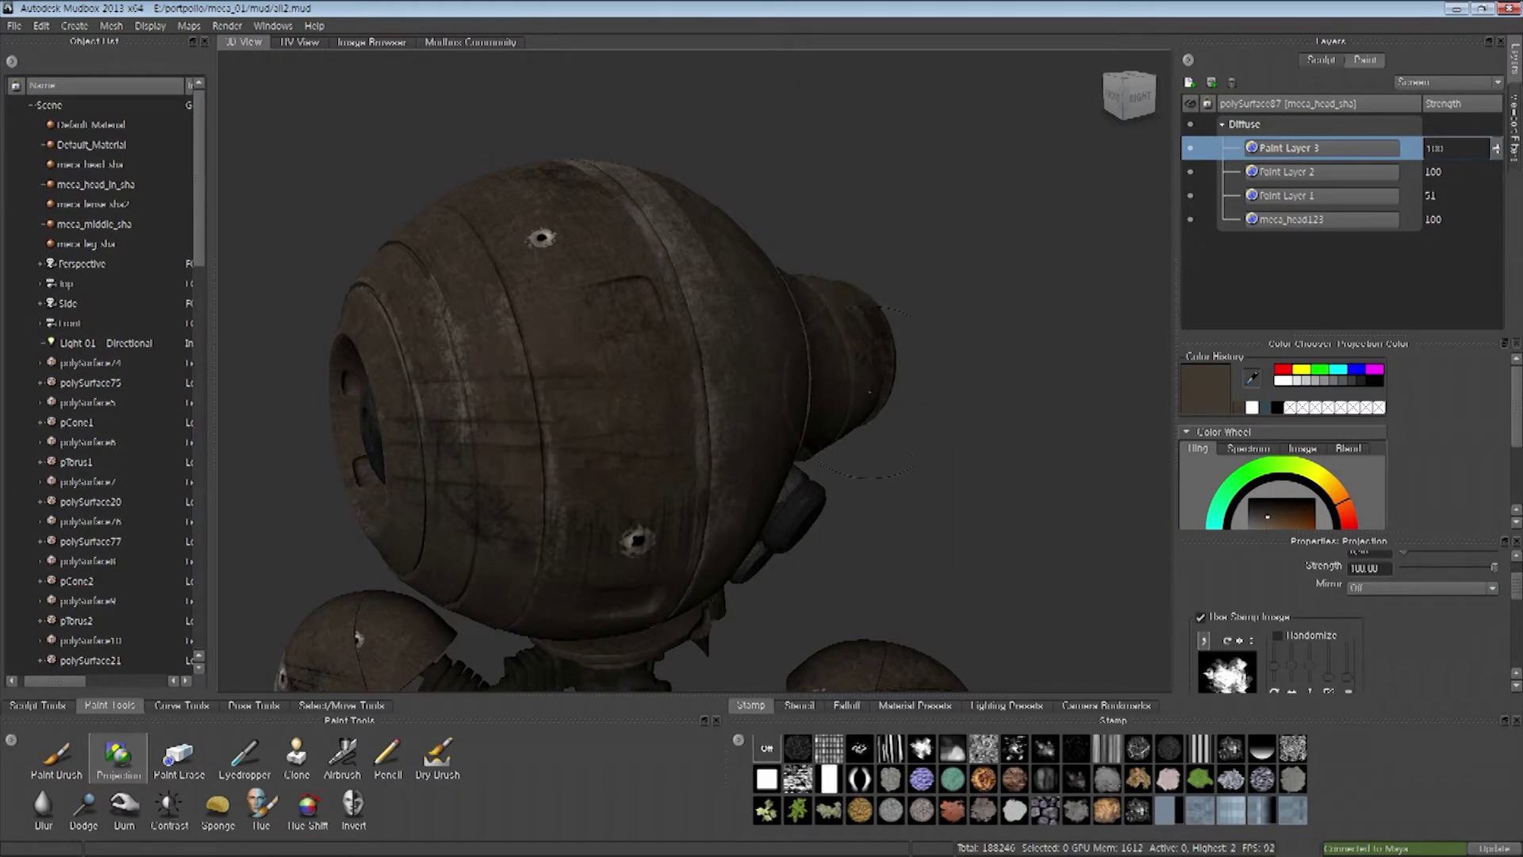
pyautogui.keyDown('alt'); pyautogui.moveTo(870, 379); pyautogui.dragTo(752, 374); pyautogui.keyUp('alt')
pyautogui.keyDown('alt'); pyautogui.moveTo(609, 407); pyautogui.dragTo(1018, 756); pyautogui.keyUp('alt')
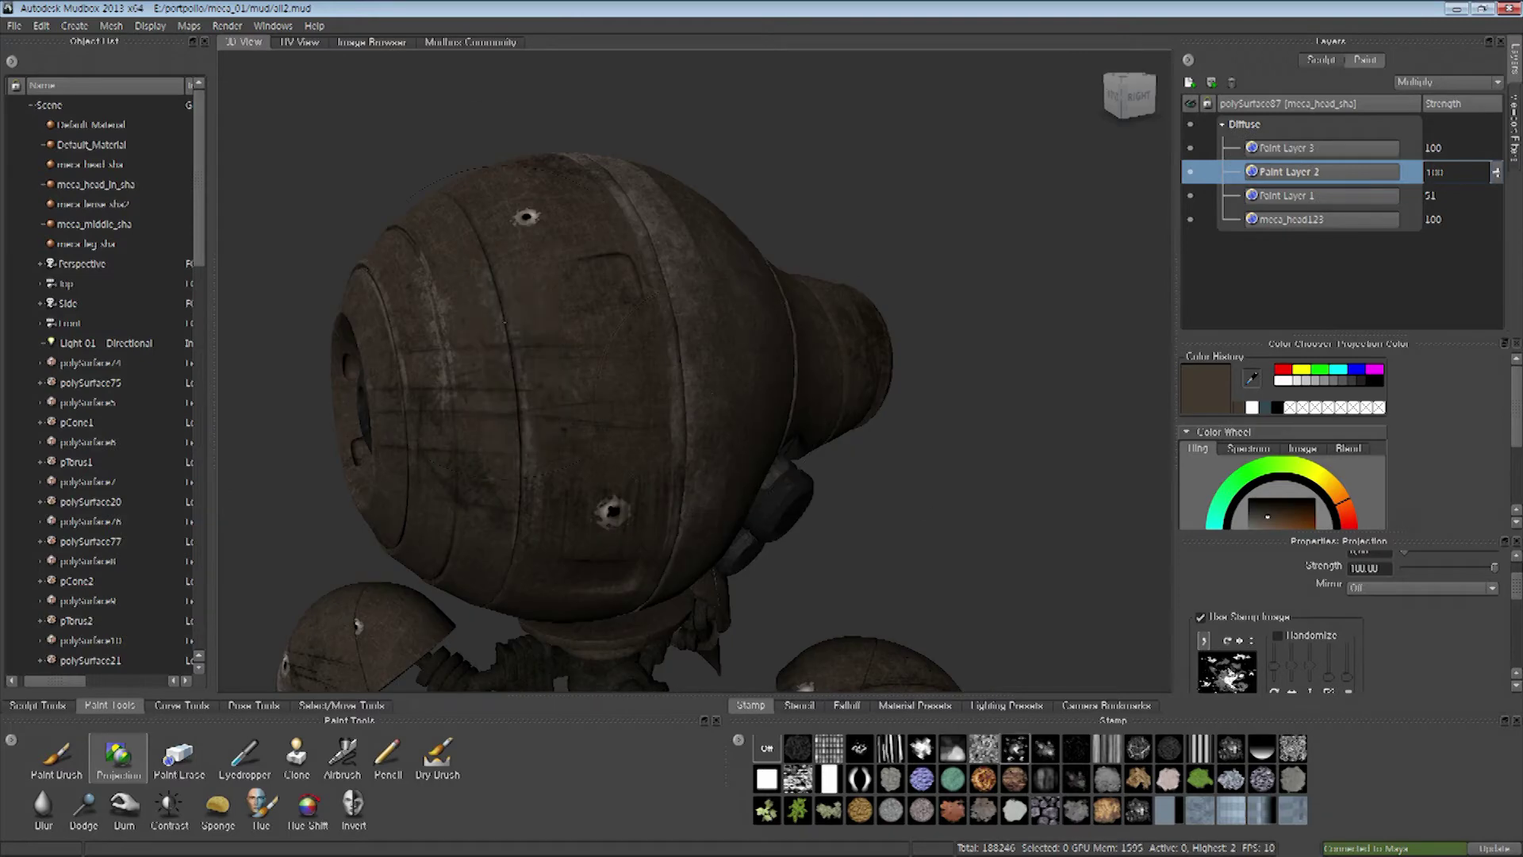
pyautogui.keyDown('alt'); pyautogui.moveTo(691, 189); pyautogui.dragTo(1011, 227); pyautogui.keyUp('alt')
pyautogui.keyDown('alt'); pyautogui.moveTo(567, 250); pyautogui.dragTo(544, 383); pyautogui.keyUp('alt')
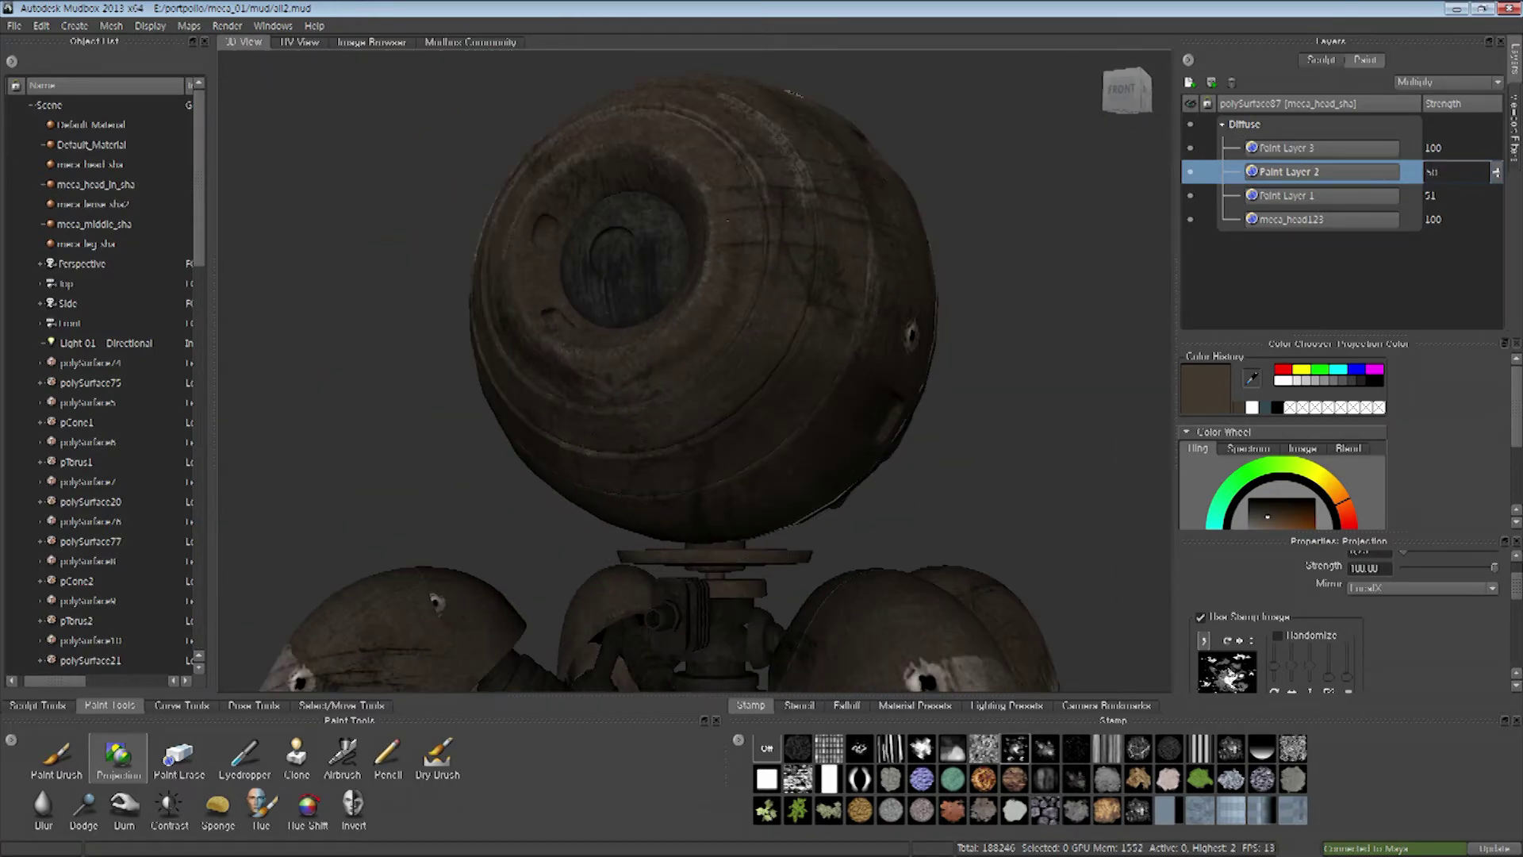
pyautogui.keyDown('alt'); pyautogui.moveTo(735, 266); pyautogui.dragTo(743, 395); pyautogui.keyUp('alt')
pyautogui.moveTo(711, 234)
pyautogui.keyDown('alt'); pyautogui.mouseDown()
pyautogui.moveTo(738, 323)
pyautogui.moveTo(568, 481)
pyautogui.moveTo(633, 327)
pyautogui.mouseUp(); pyautogui.keyUp('alt')
# Switch to the Paint Erase tool and view the head from behind and below
pyautogui.click(179, 757)
pyautogui.moveTo(659, 243)
pyautogui.keyDown('alt'); pyautogui.mouseDown()
pyautogui.moveTo(575, 206)
pyautogui.moveTo(560, 358)
pyautogui.moveTo(828, 199)
pyautogui.mouseUp(); pyautogui.keyUp('alt')
pyautogui.keyDown('alt'); pyautogui.moveTo(813, 110); pyautogui.dragTo(848, 246); pyautogui.keyUp('alt')
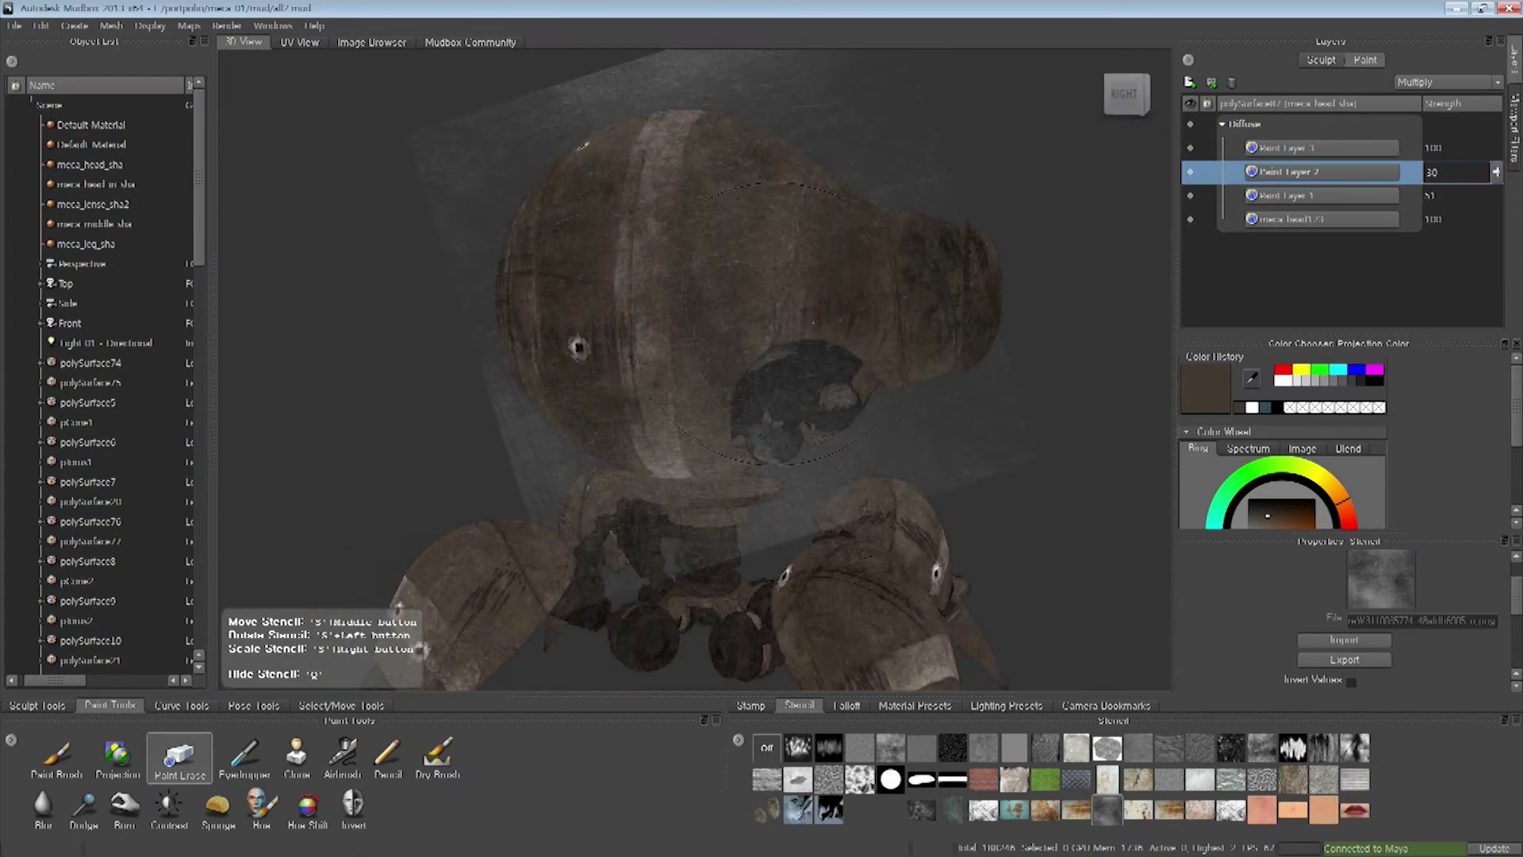
# Project grime through the stencil onto the leg's Paint Layer 2, then hide the stencil
pyautogui.click(118, 757)
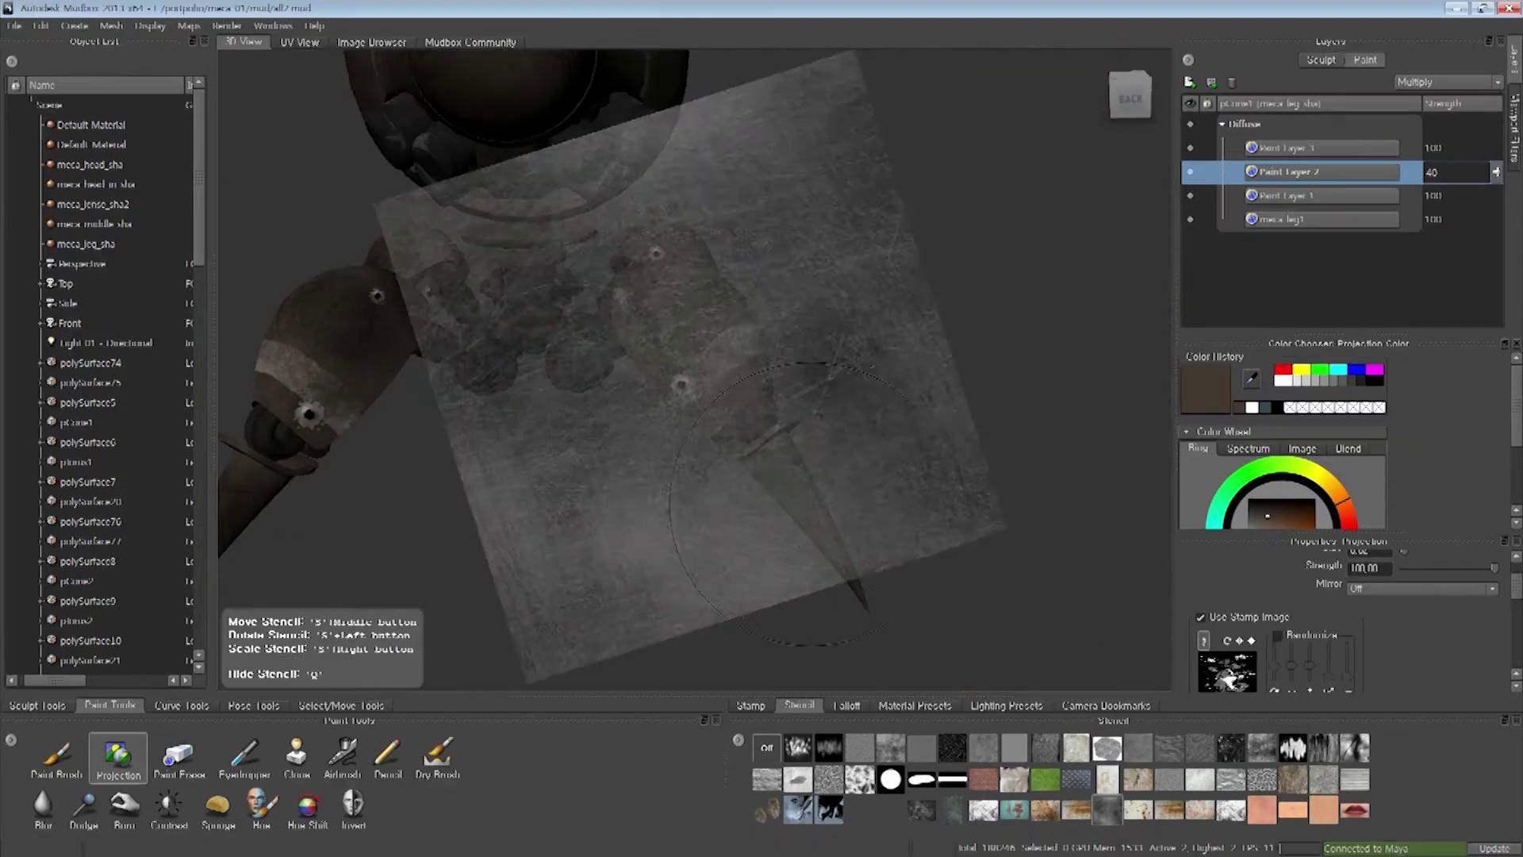
pyautogui.press('q')
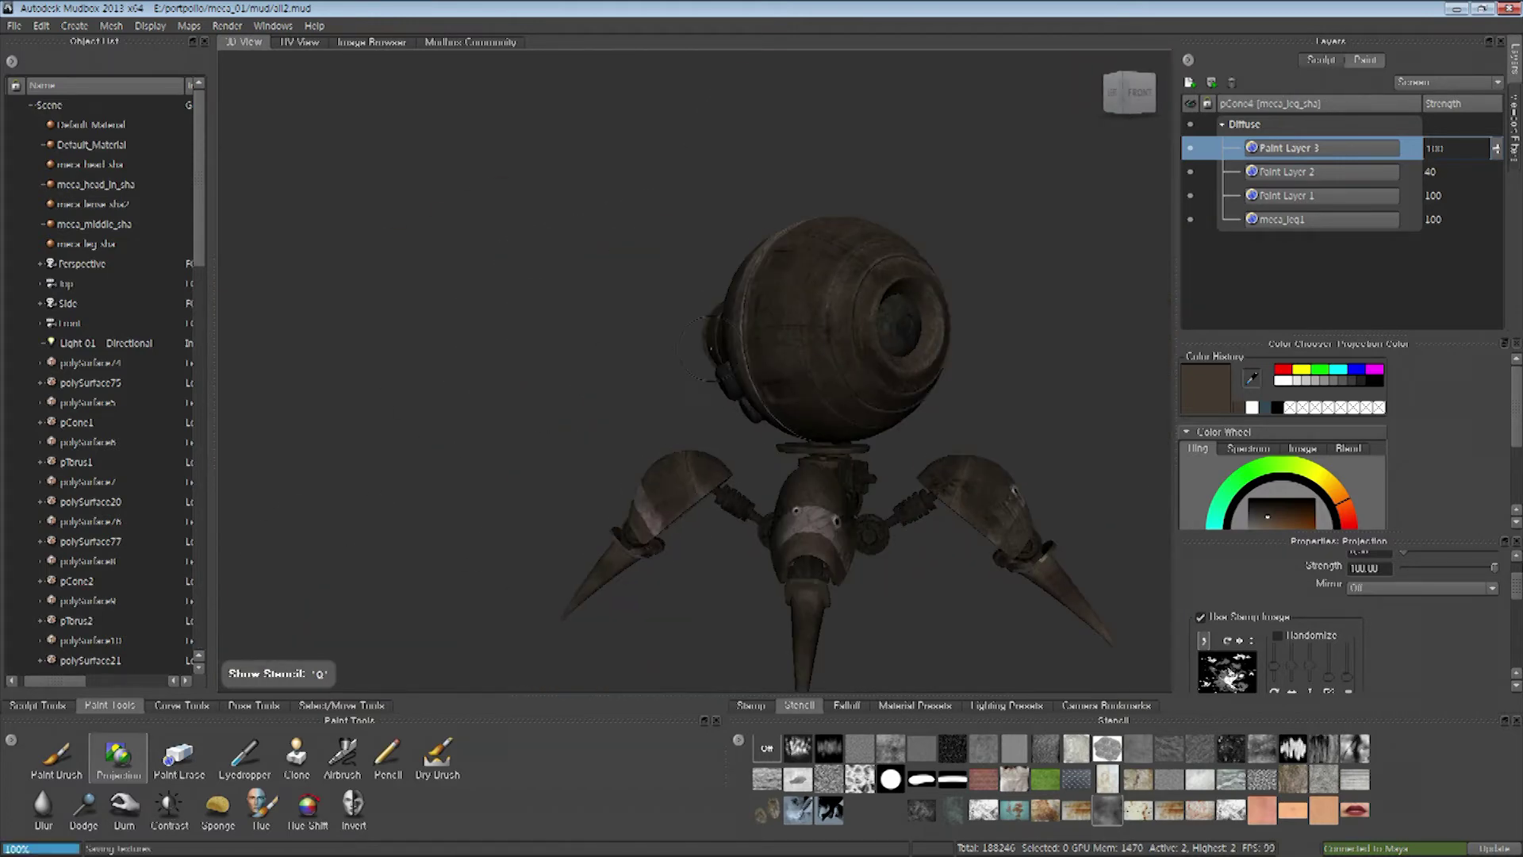
# Check the leg wear, then select Paint Layer 3 and bring the stencil over the head
pyautogui.press('q')
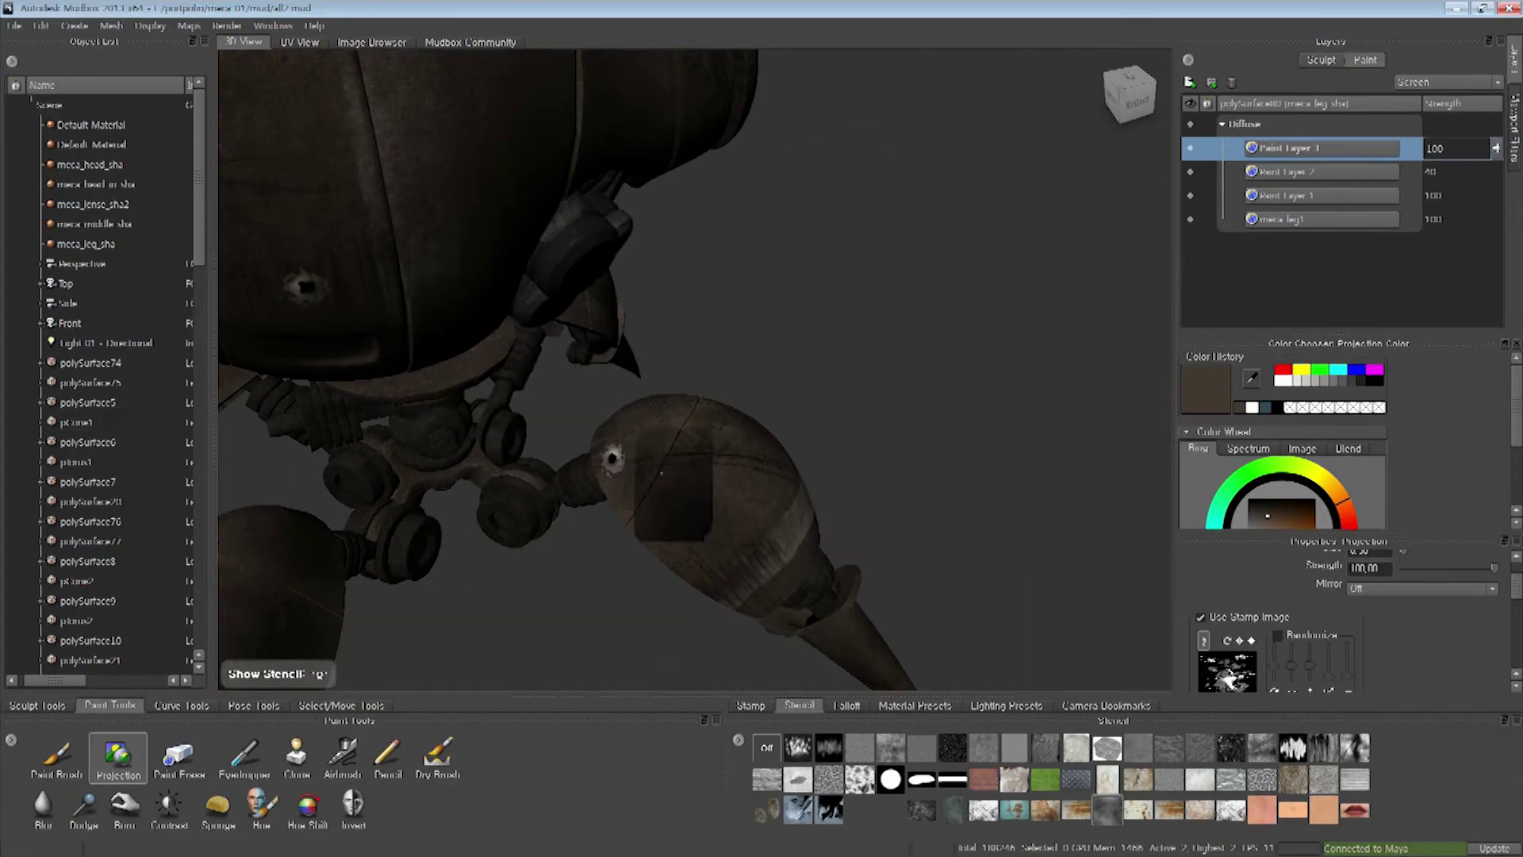
pyautogui.press('q')
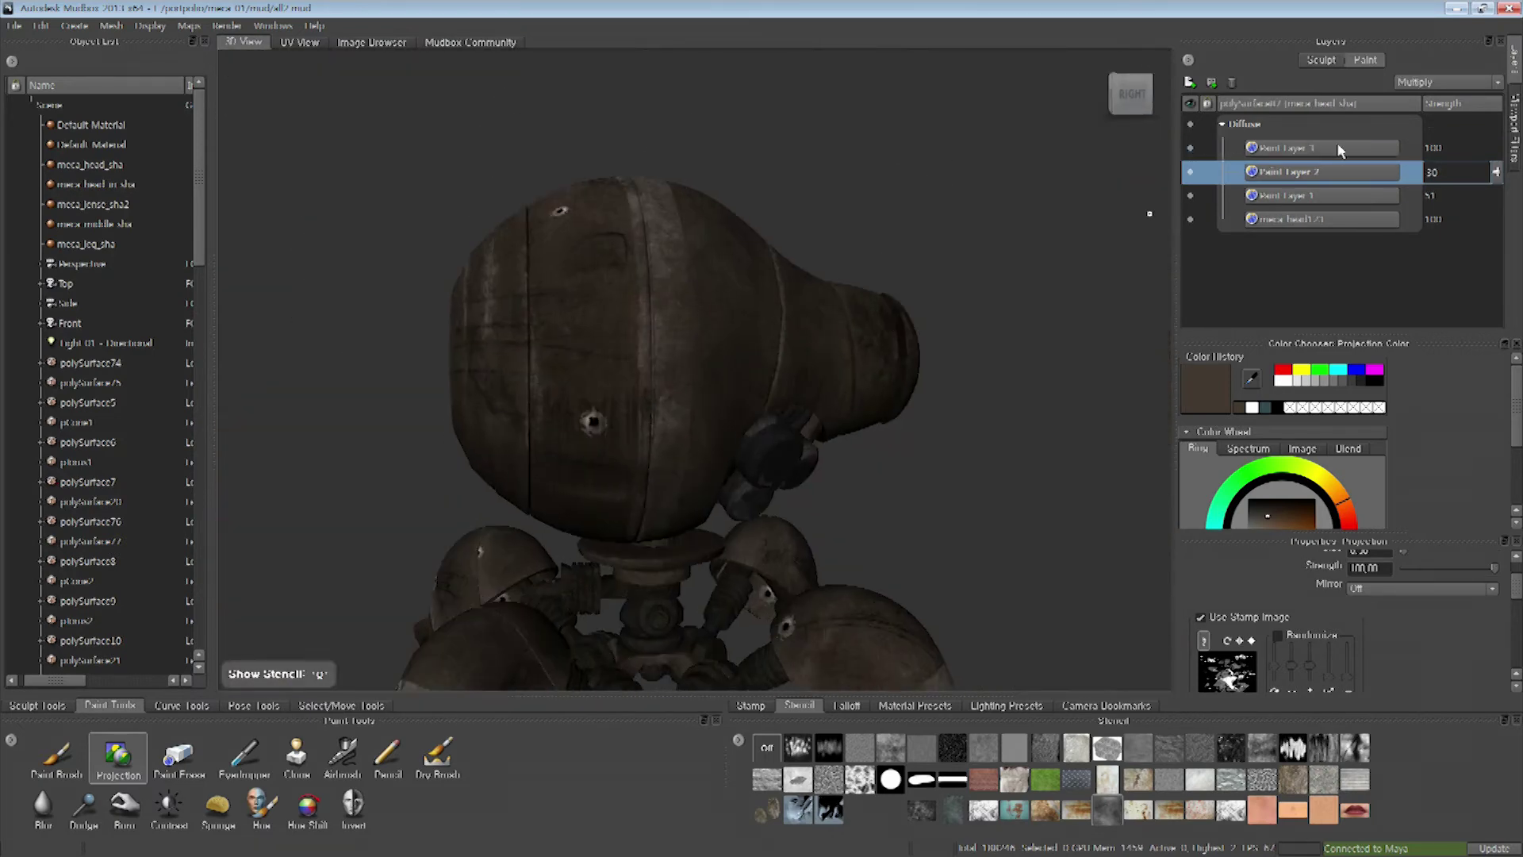
pyautogui.click(1339, 149)
pyautogui.press('q')
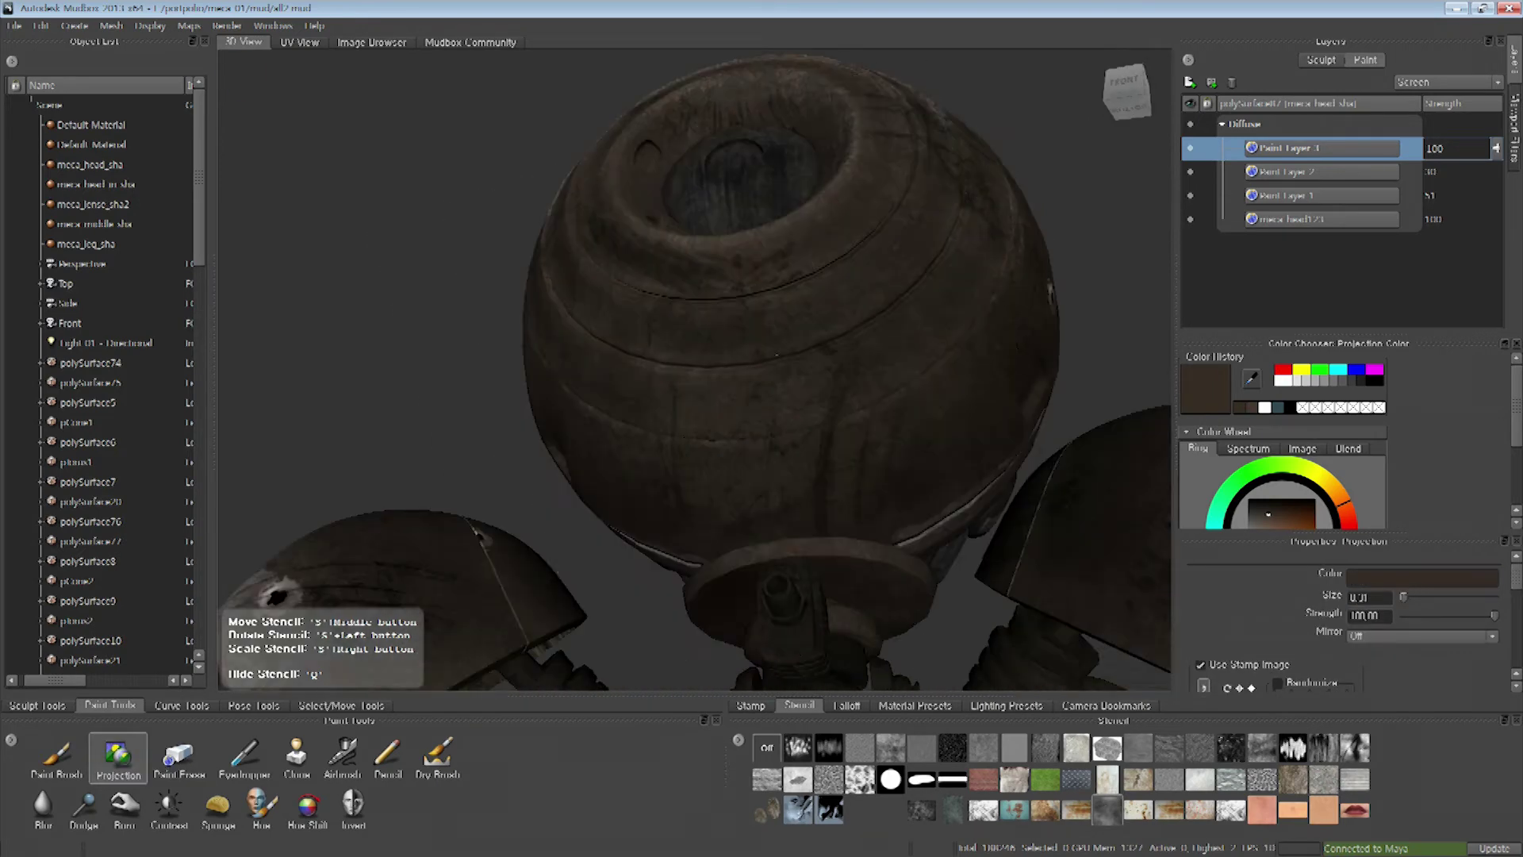
# Paint wear around the head and eye lenses from several angles, toggling the stencil
pyautogui.keyDown('alt'); pyautogui.moveTo(816, 375); pyautogui.dragTo(780, 484); pyautogui.keyUp('alt')
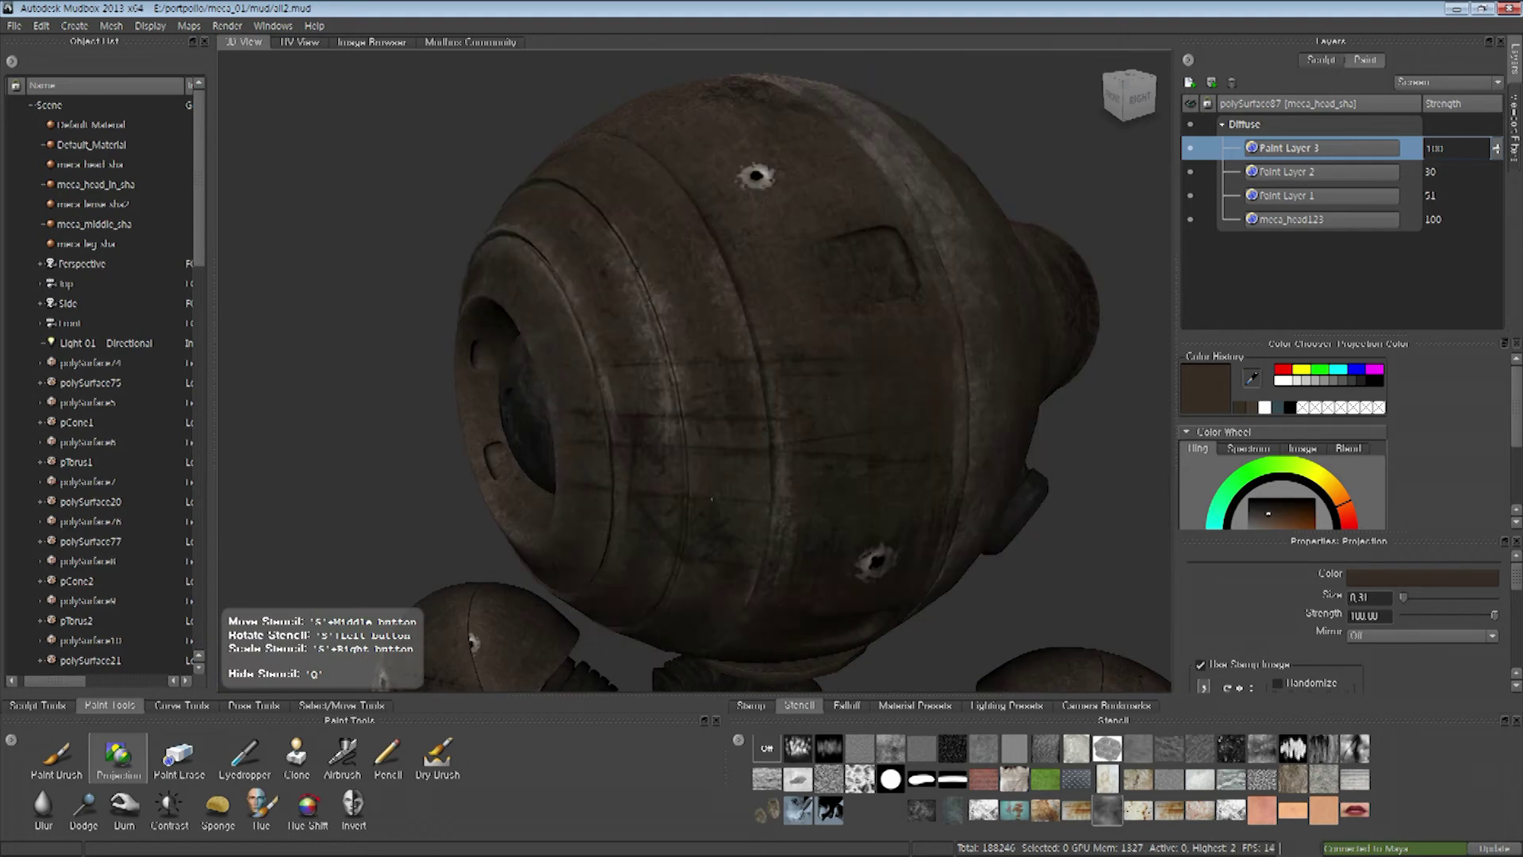
pyautogui.keyDown('alt'); pyautogui.moveTo(681, 300); pyautogui.dragTo(790, 397); pyautogui.keyUp('alt')
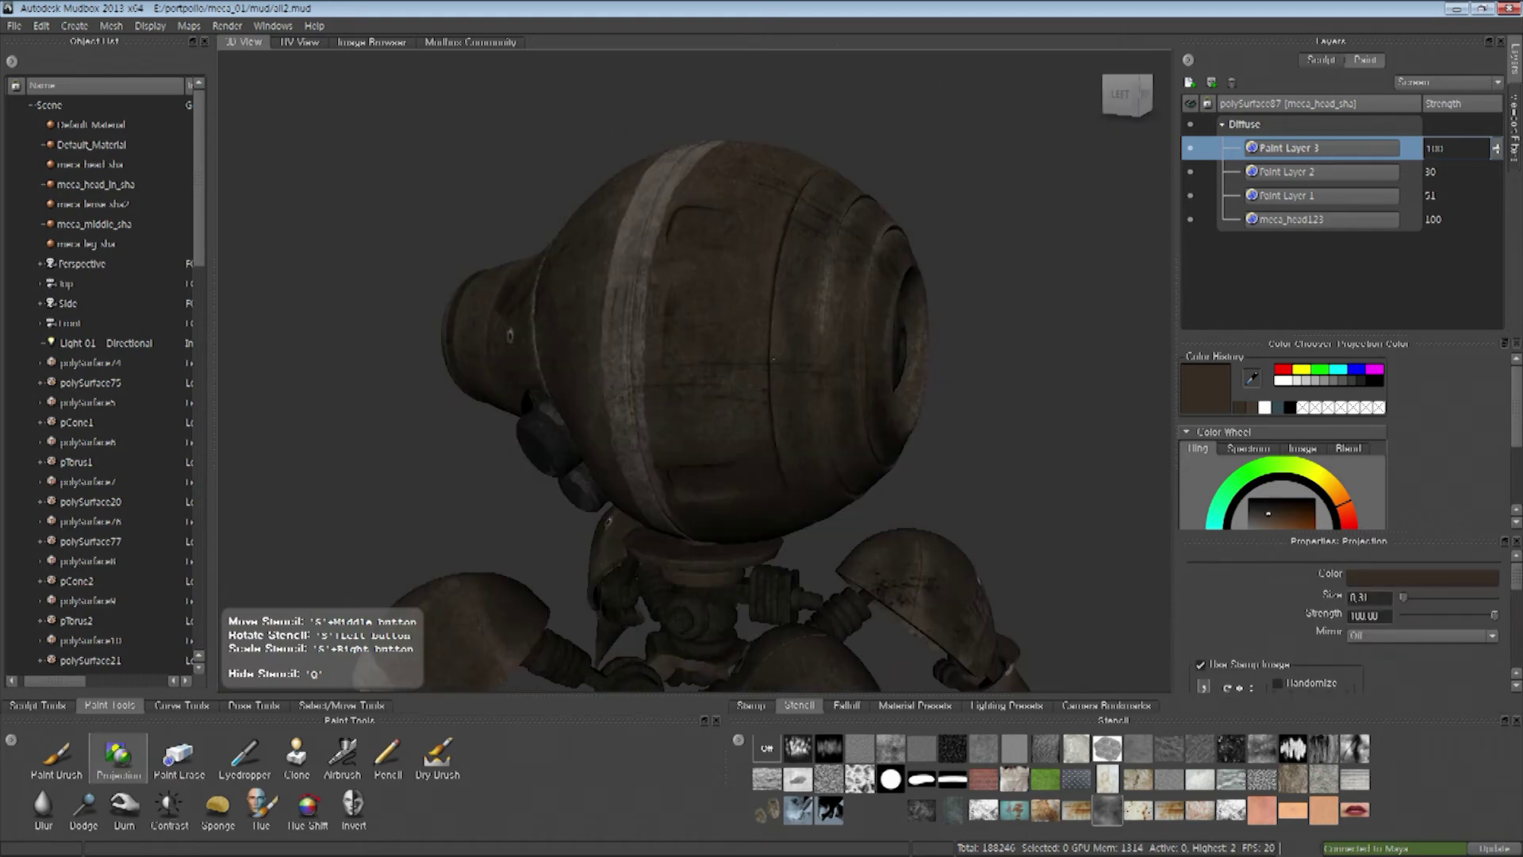
pyautogui.moveTo(912, 357)
pyautogui.keyDown('alt'); pyautogui.mouseDown()
pyautogui.moveTo(1075, 368)
pyautogui.moveTo(773, 292)
pyautogui.mouseUp(); pyautogui.keyUp('alt')
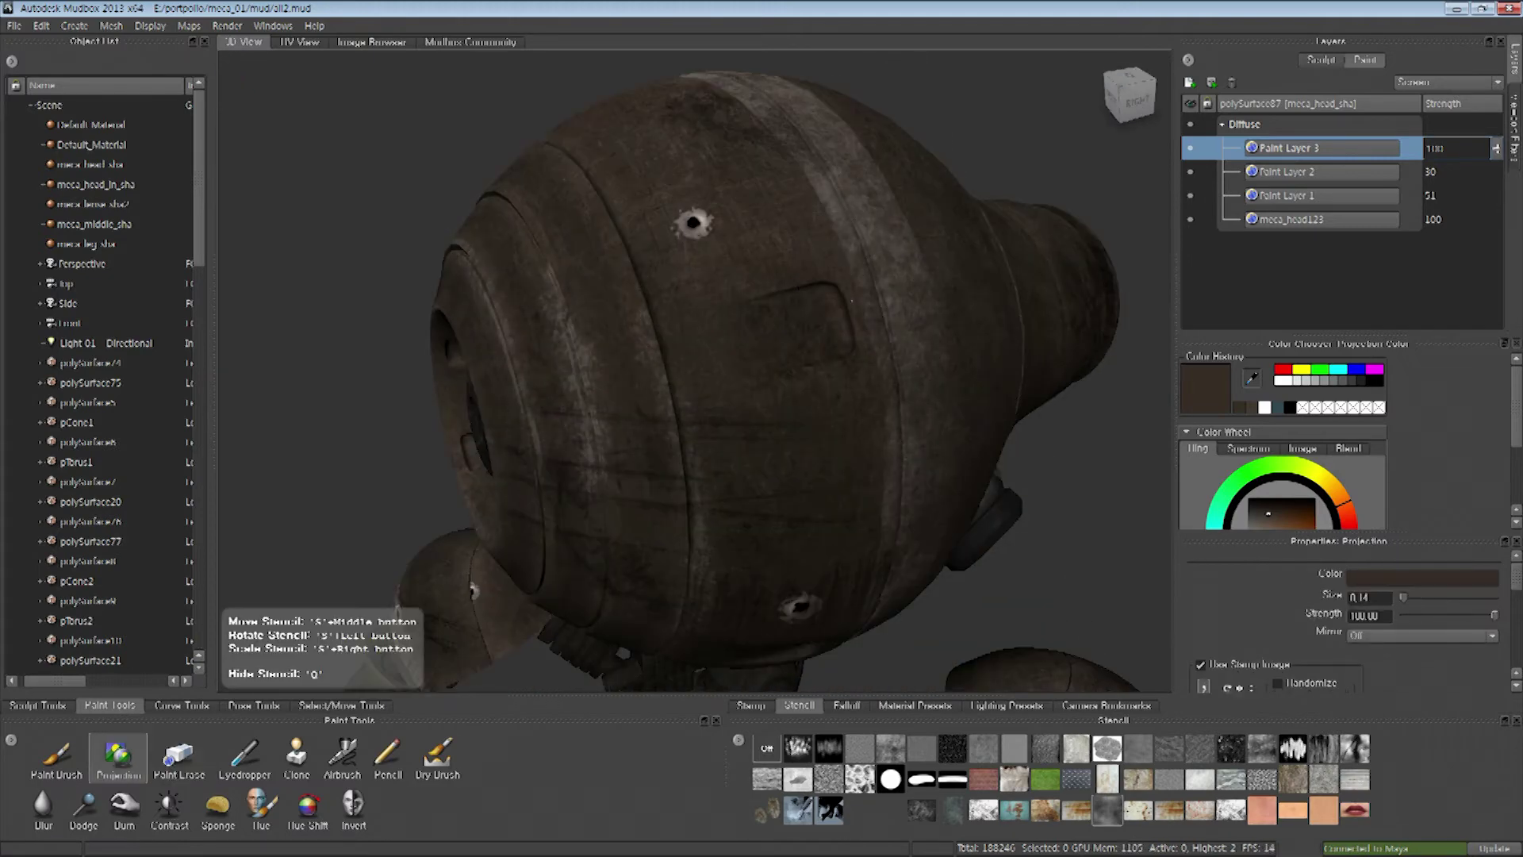
pyautogui.keyDown('alt'); pyautogui.moveTo(854, 333); pyautogui.dragTo(681, 327); pyautogui.keyUp('alt')
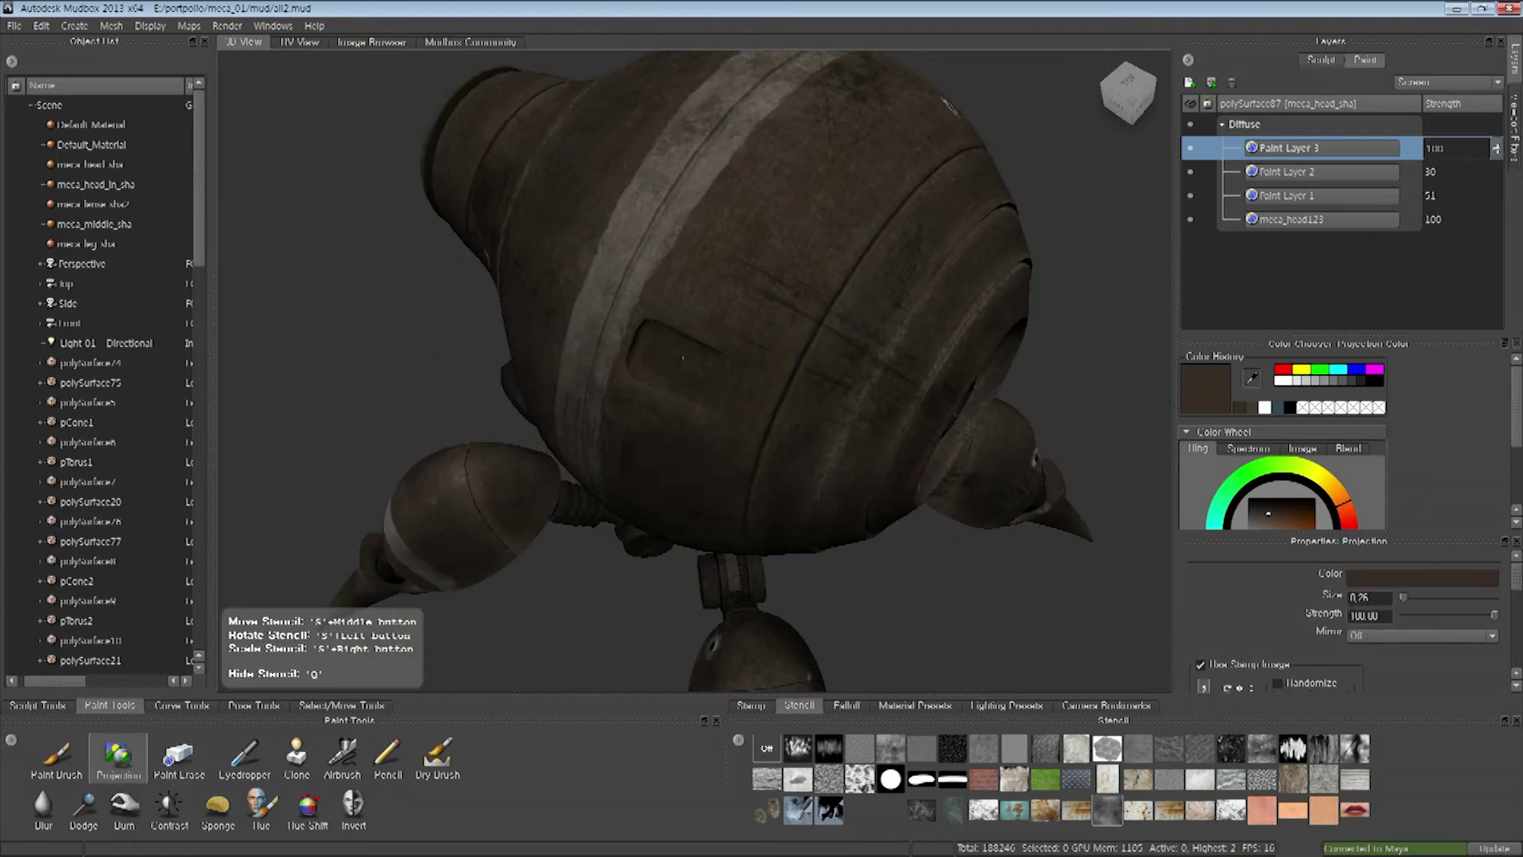
pyautogui.press('q')
pyautogui.keyDown('alt'); pyautogui.moveTo(673, 354); pyautogui.dragTo(687, 300); pyautogui.keyUp('alt')
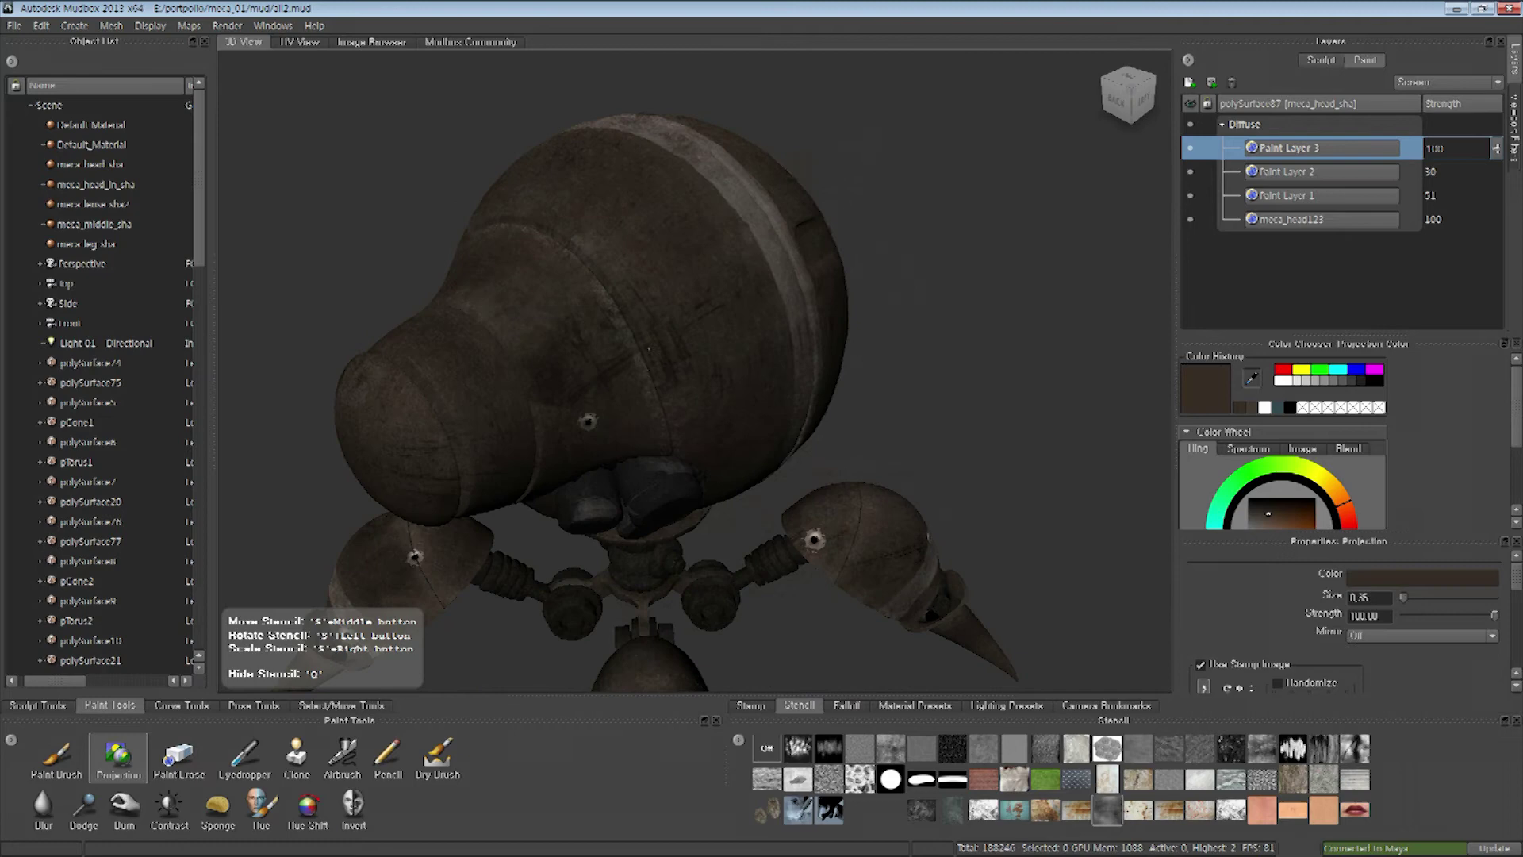
pyautogui.press('q')
pyautogui.keyDown('alt'); pyautogui.moveTo(688, 299); pyautogui.dragTo(737, 302); pyautogui.keyUp('alt')
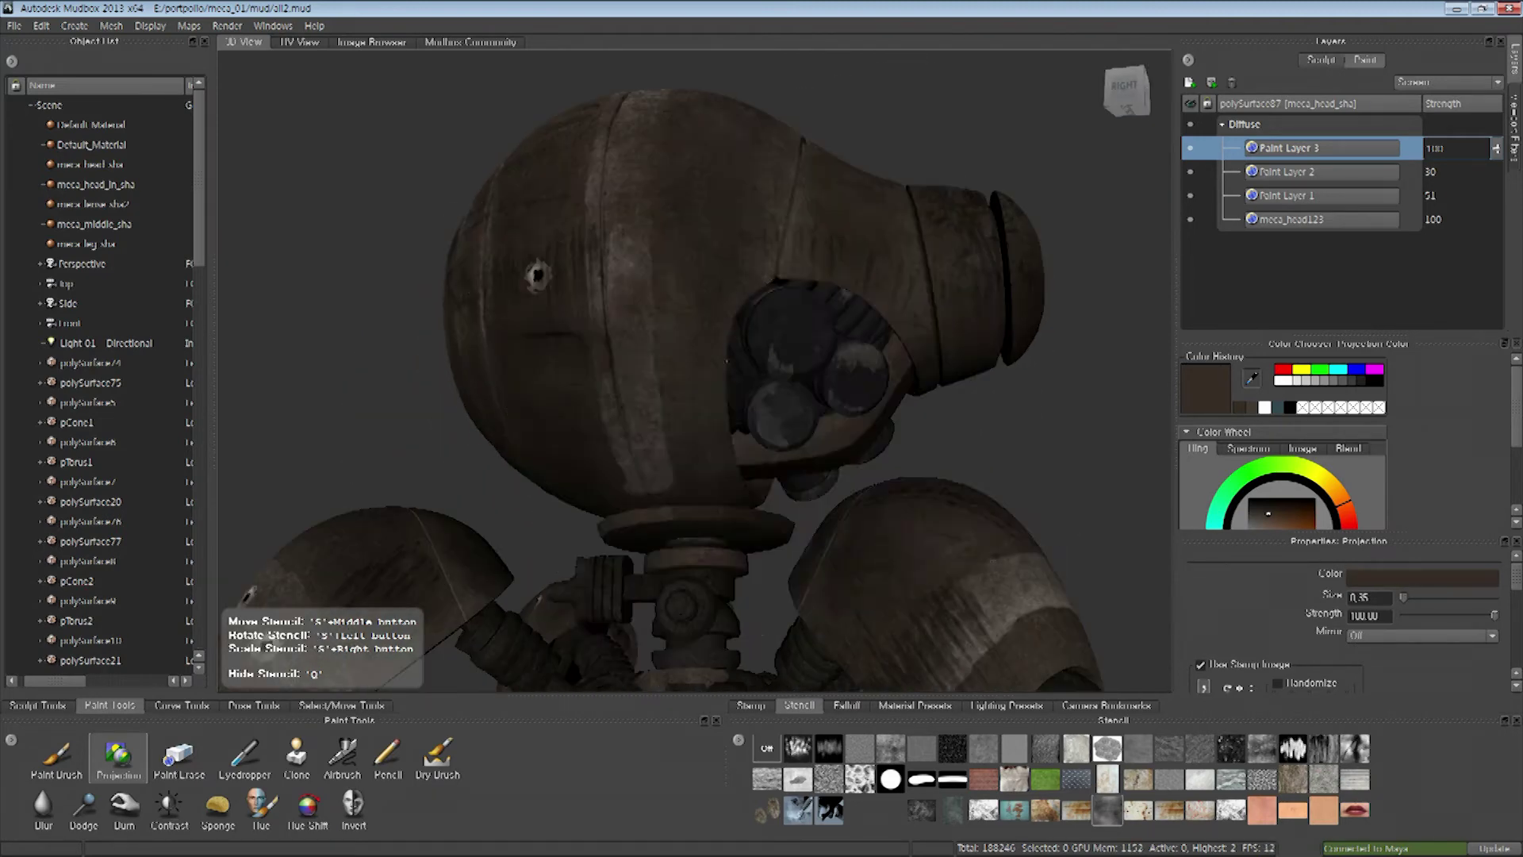
pyautogui.keyDown('alt'); pyautogui.moveTo(895, 172); pyautogui.dragTo(872, 181); pyautogui.keyUp('alt')
# Add wear to the head's rear and underside, then close in on a leg joint
pyautogui.press('q')
pyautogui.keyDown('alt'); pyautogui.moveTo(868, 295); pyautogui.dragTo(865, 353); pyautogui.keyUp('alt')
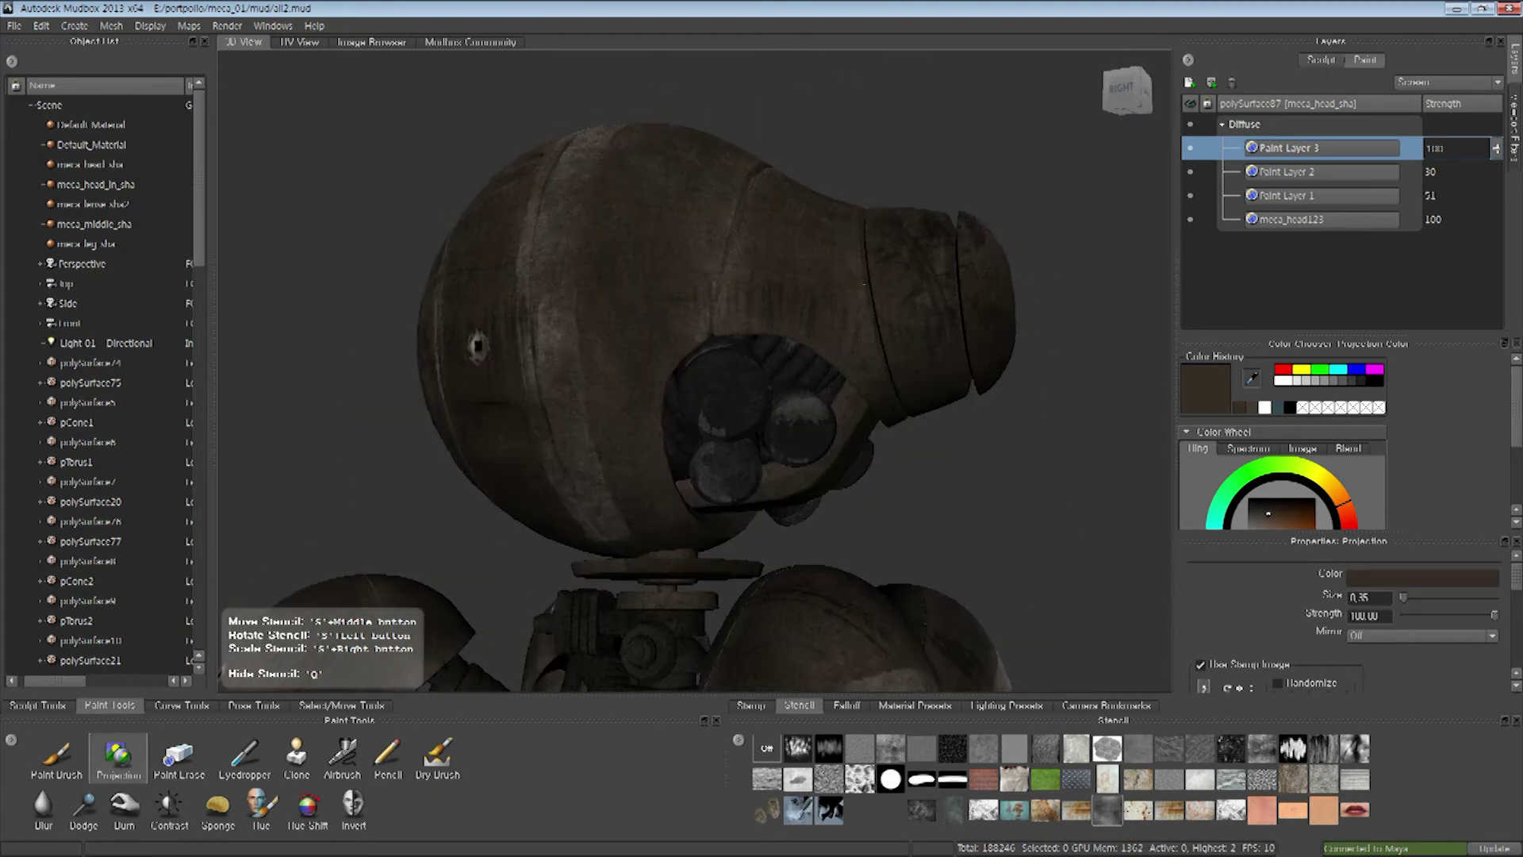
pyautogui.keyDown('alt'); pyautogui.moveTo(714, 318); pyautogui.dragTo(777, 262); pyautogui.keyUp('alt')
pyautogui.keyDown('alt'); pyautogui.moveTo(713, 356); pyautogui.dragTo(952, 357); pyautogui.keyUp('alt')
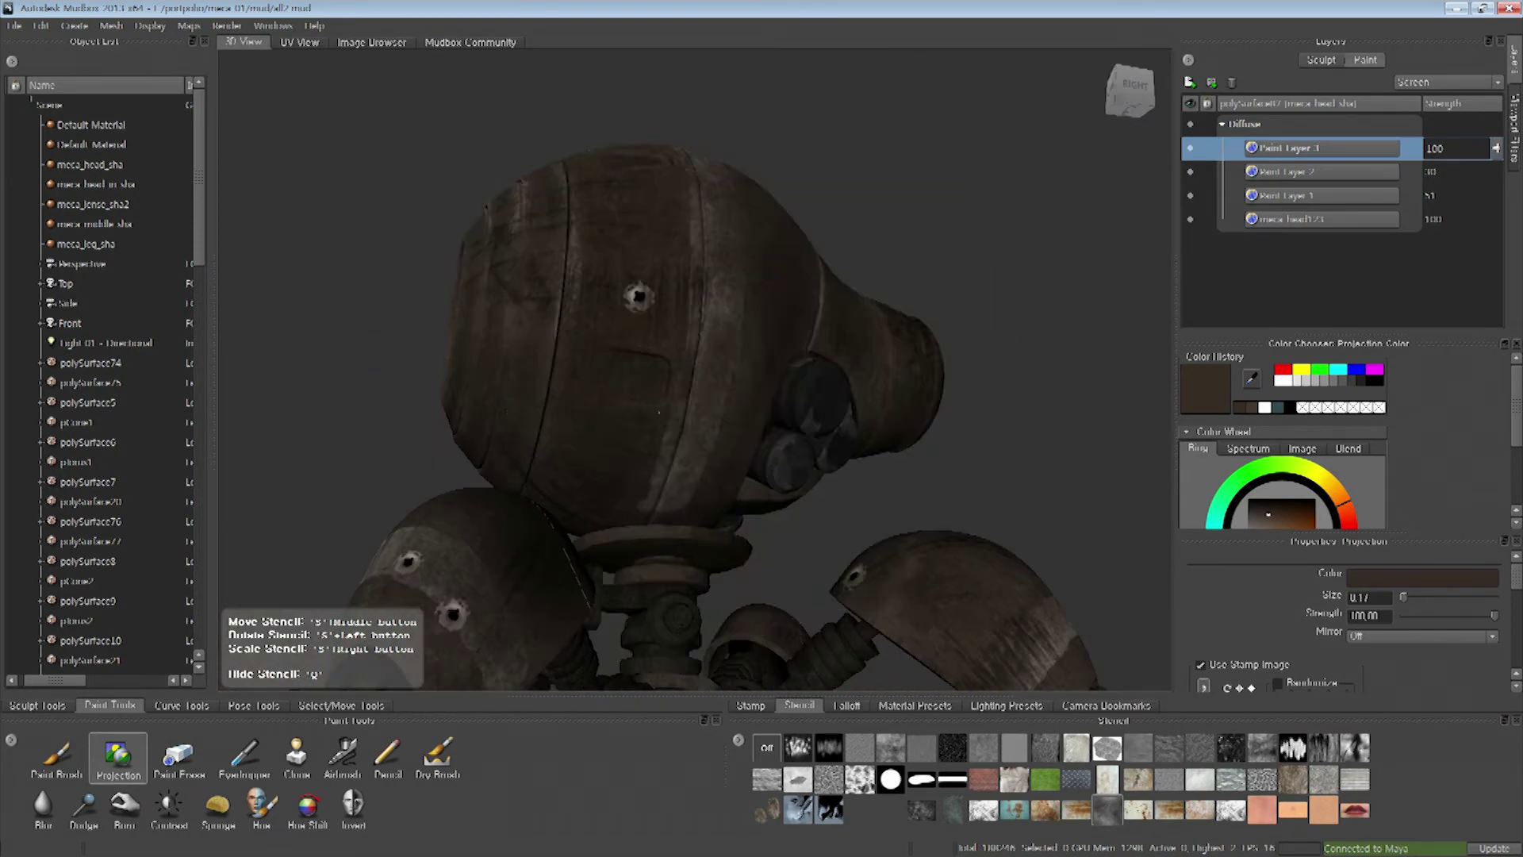
pyautogui.keyDown('alt'); pyautogui.moveTo(659, 410); pyautogui.dragTo(679, 383); pyautogui.keyUp('alt')
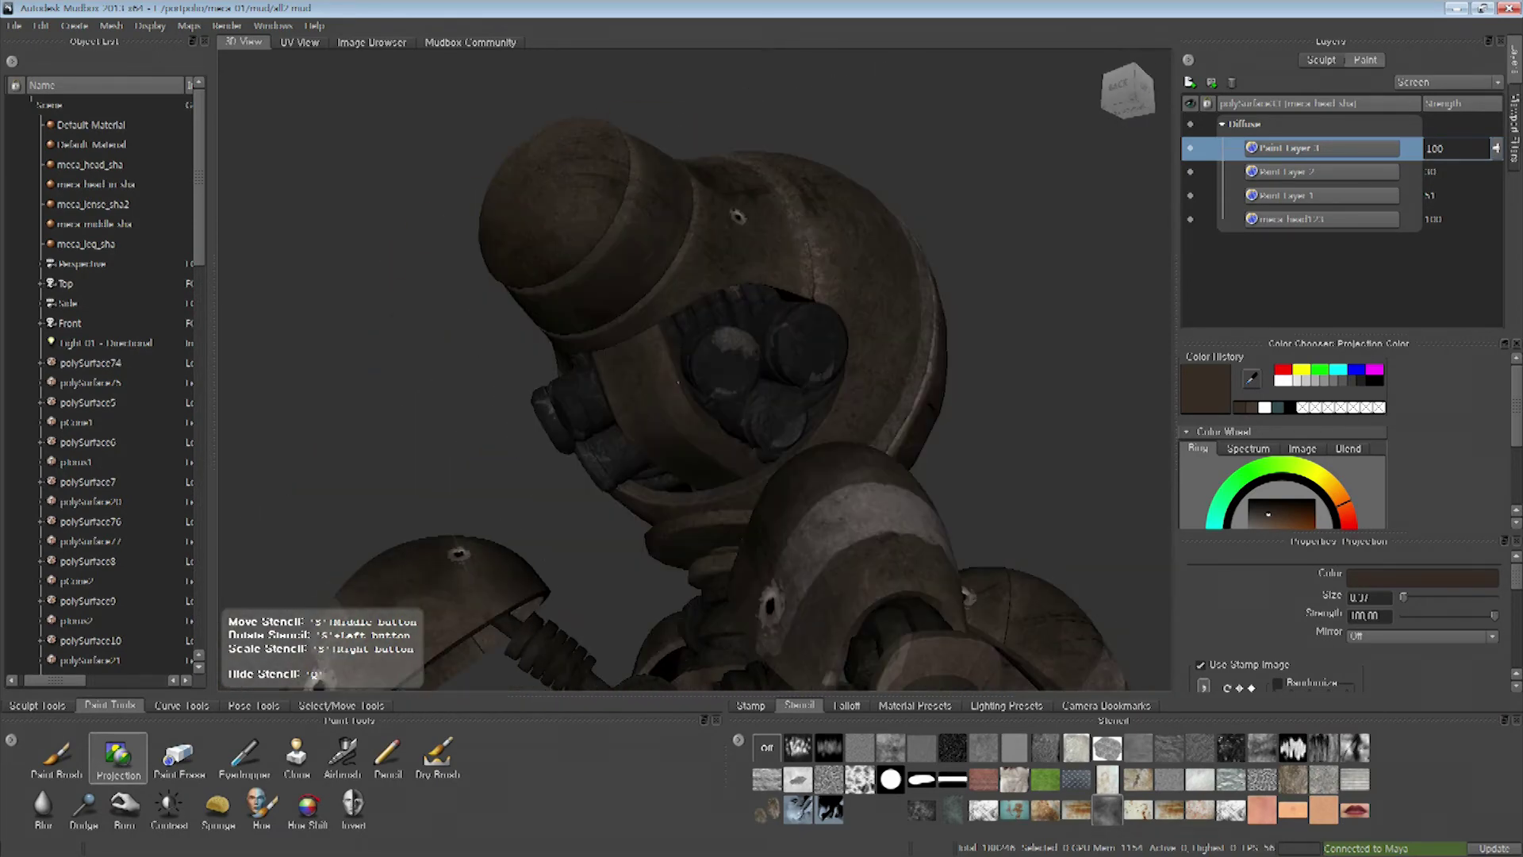
pyautogui.keyDown('alt'); pyautogui.moveTo(670, 417); pyautogui.dragTo(876, 318); pyautogui.keyUp('alt')
pyautogui.keyDown('alt'); pyautogui.moveTo(786, 516); pyautogui.dragTo(760, 238); pyautogui.keyUp('alt')
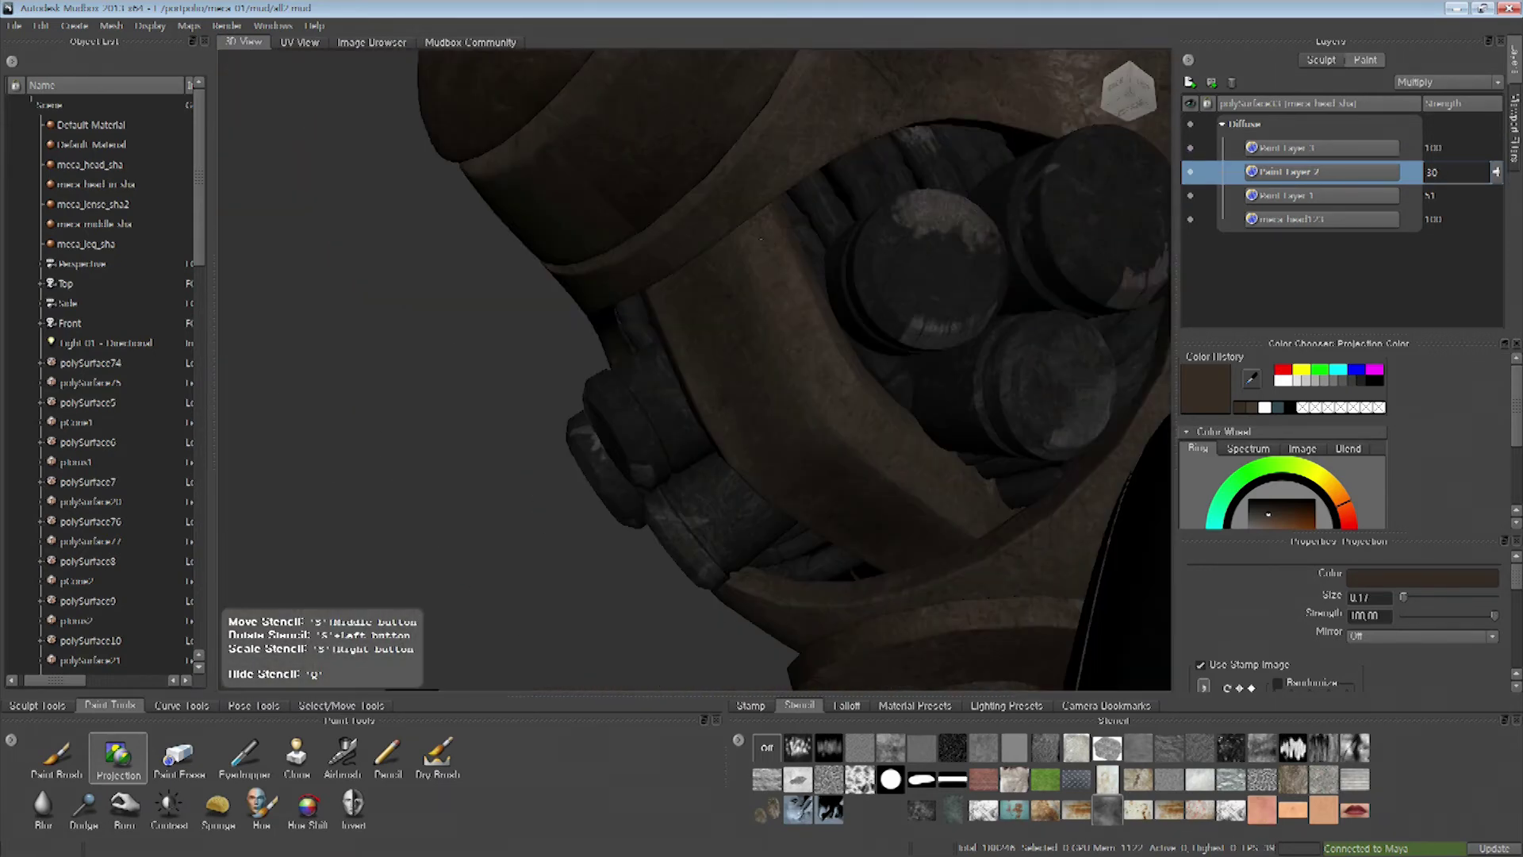
pyautogui.keyDown('alt'); pyautogui.moveTo(862, 486); pyautogui.dragTo(790, 490); pyautogui.keyUp('alt')
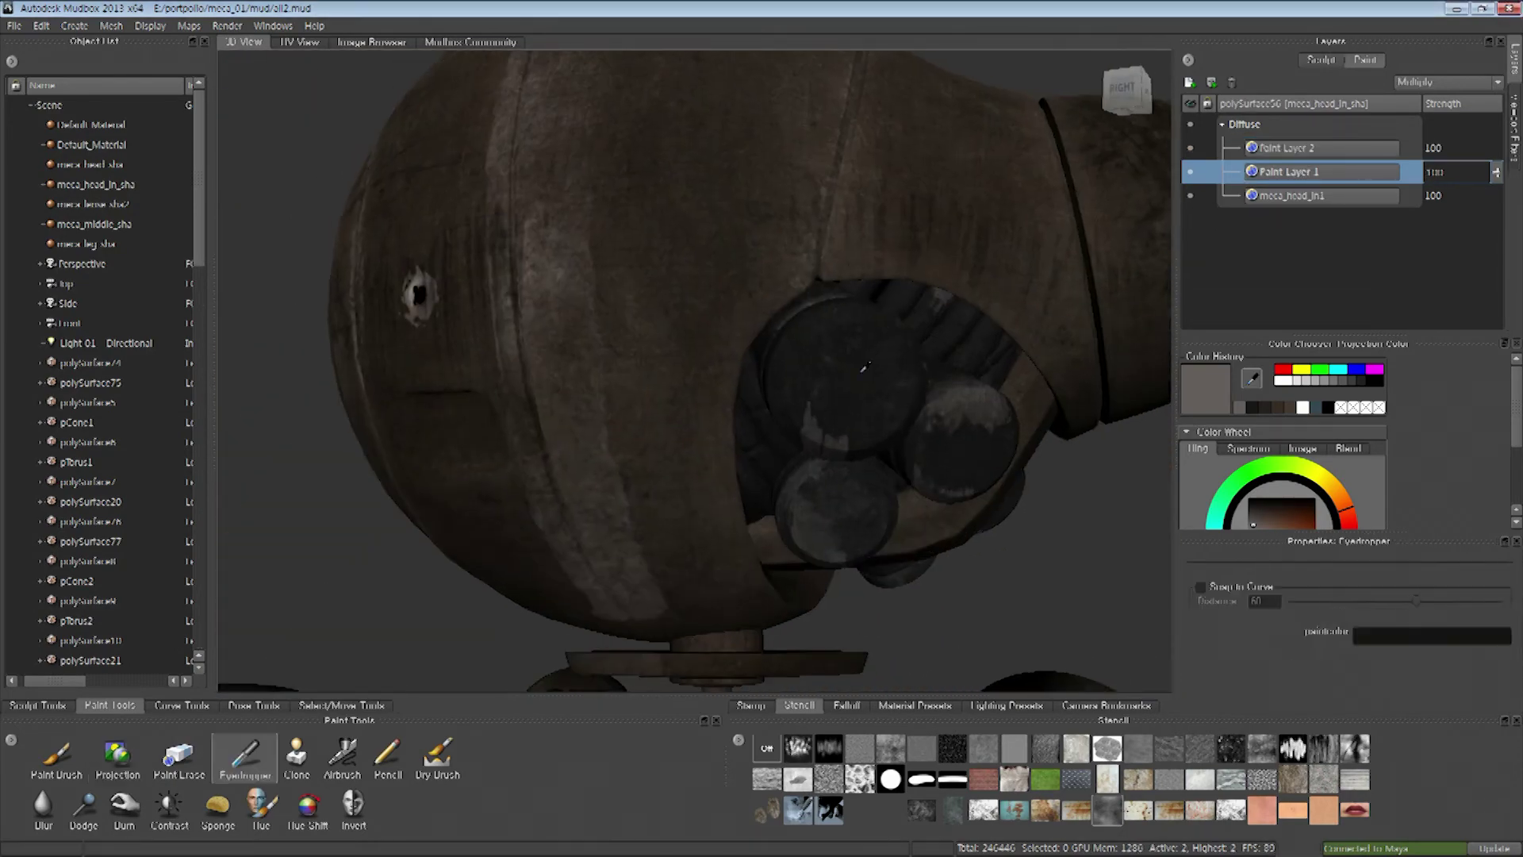
# Set the lens mesh's Paint Layer 1 strength to 50
pyautogui.press('Return')
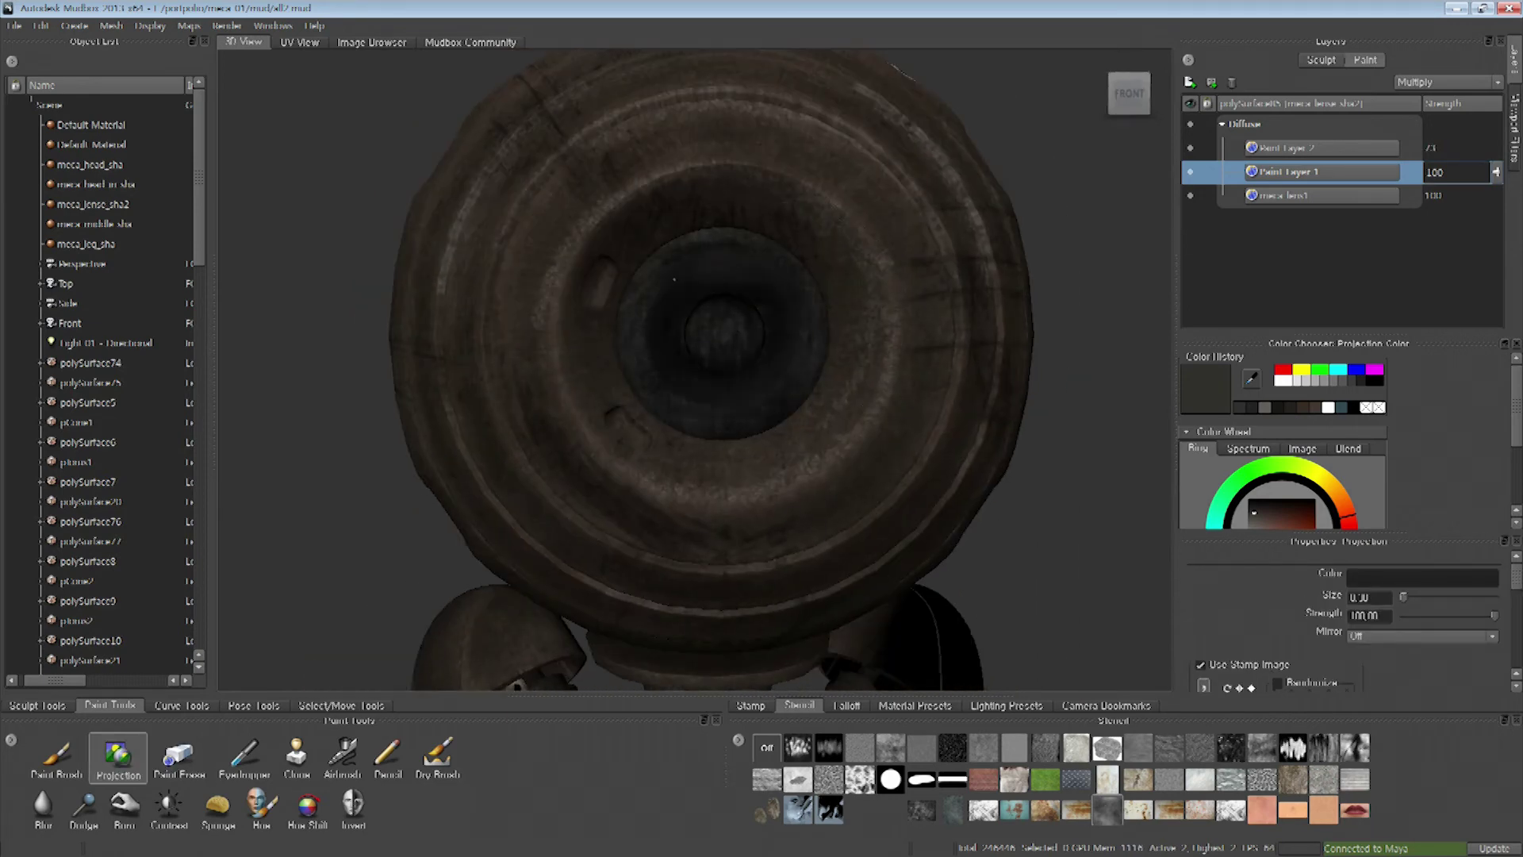
pyautogui.write('50')
pyautogui.press('Return')
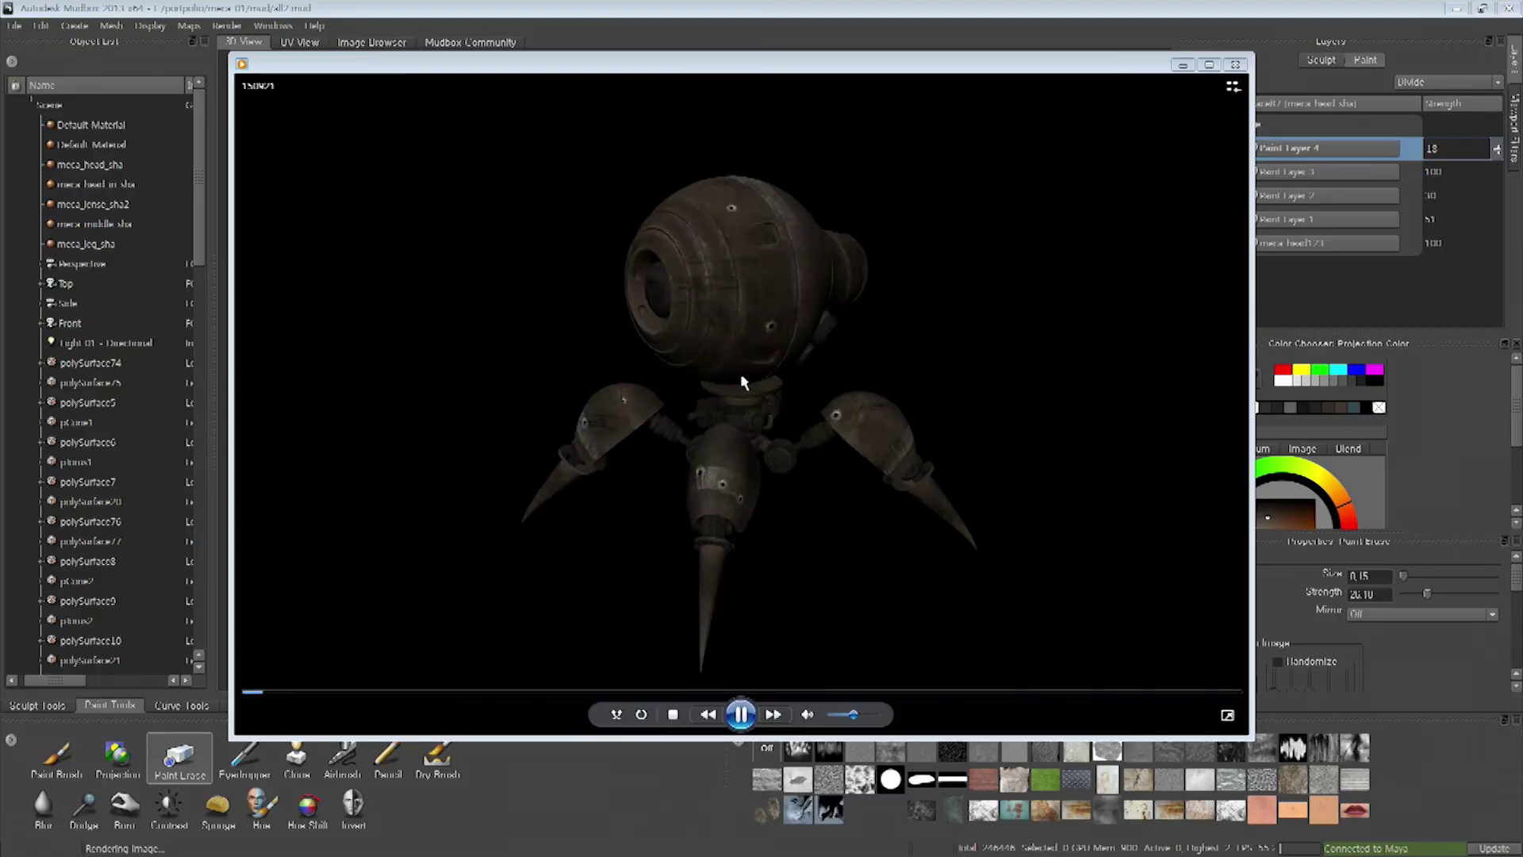
# Close the turntable render player and orbit the robot so its eye turns right
pyautogui.click(1236, 65)
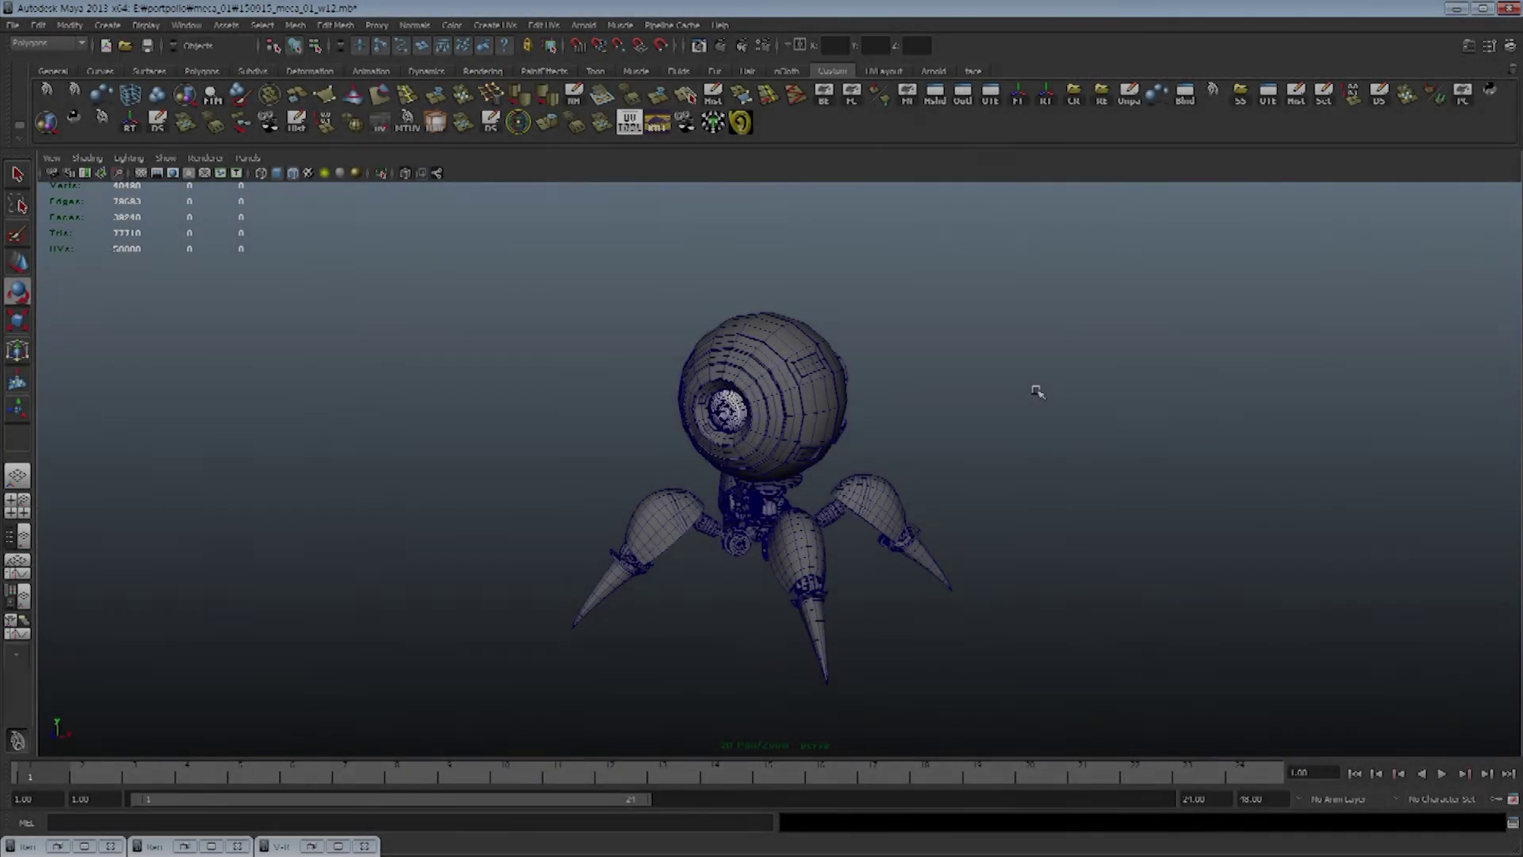
pyautogui.moveTo(1037, 391)
pyautogui.keyDown('alt'); pyautogui.mouseDown()
pyautogui.moveTo(1395, 344)
pyautogui.moveTo(901, 333)
pyautogui.moveTo(918, 341)
pyautogui.mouseUp(); pyautogui.keyUp('alt')
# Switch the Maya viewport to the persp1 camera, framing the robot in its 2072 x 2072 gate
pyautogui.click(247, 157)
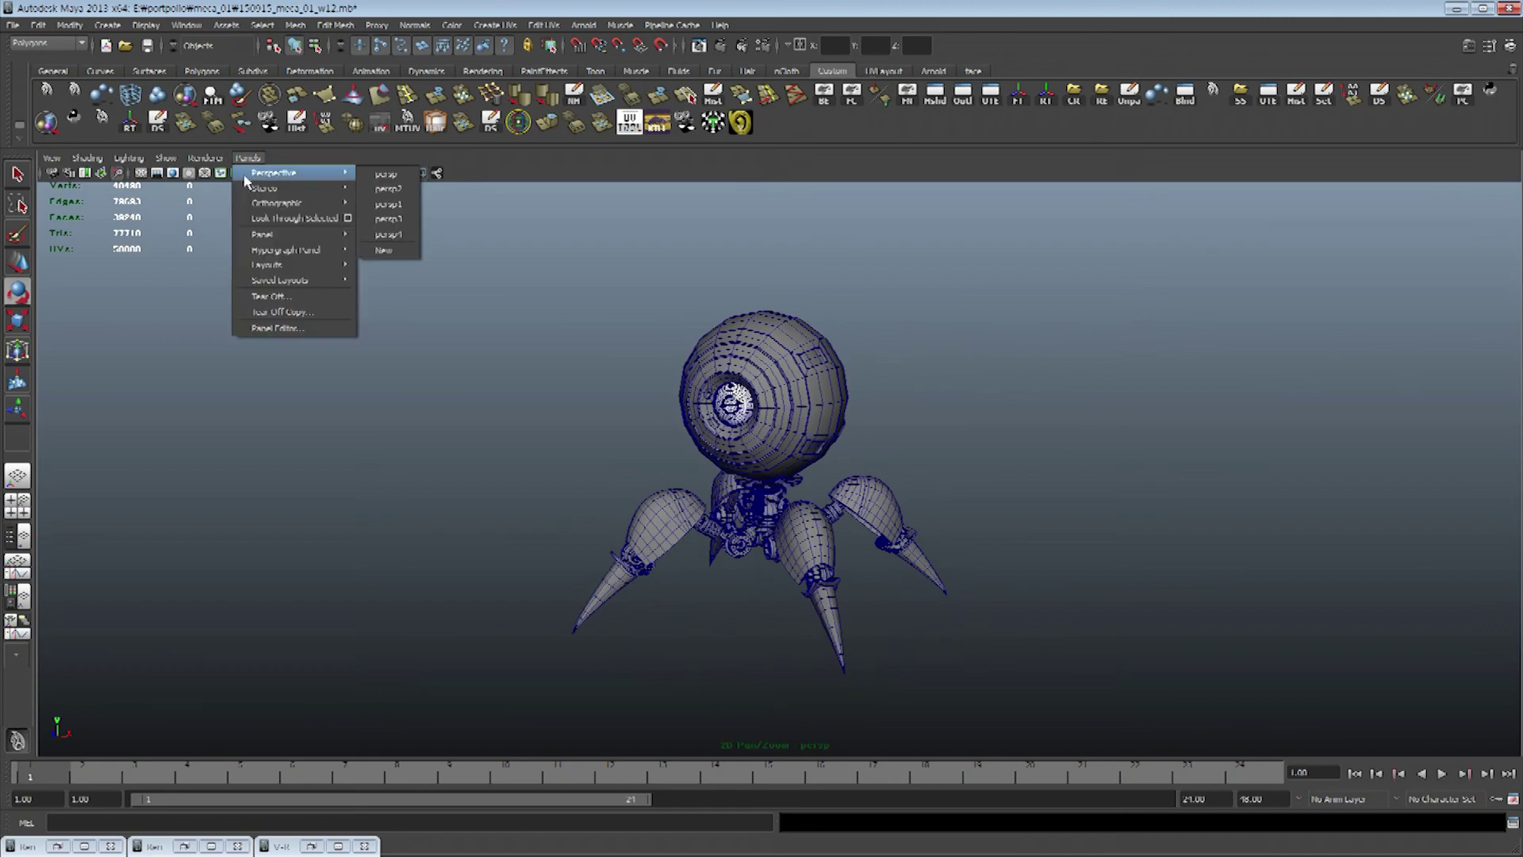
pyautogui.click(394, 203)
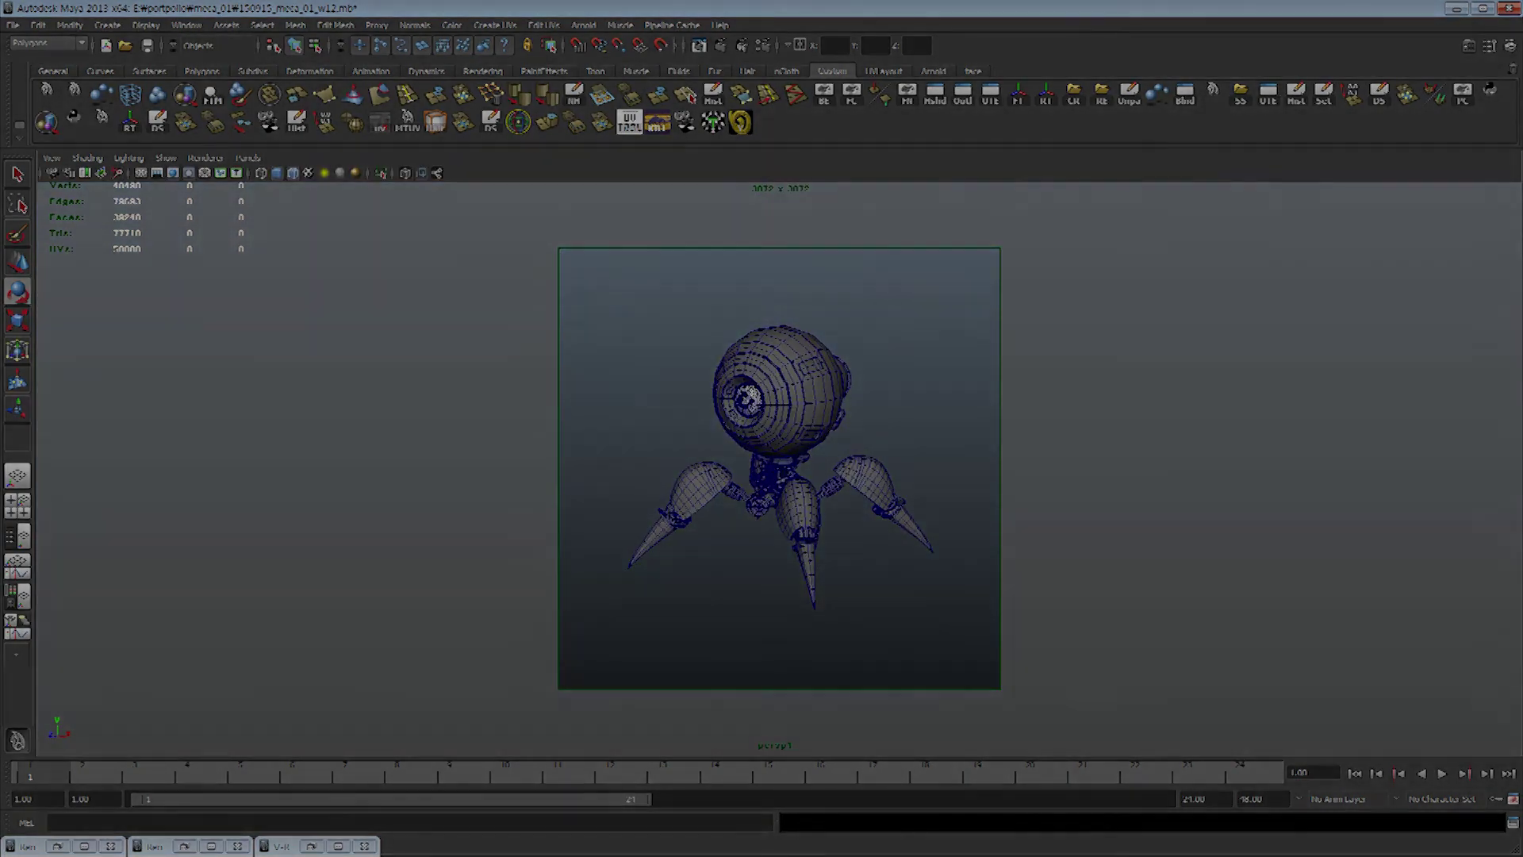